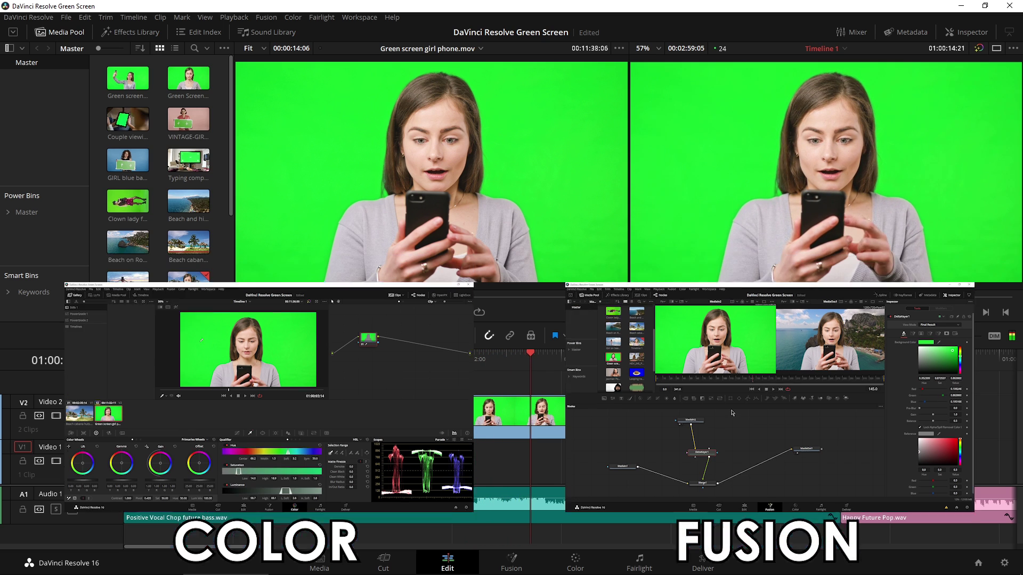
Delete both Video 2 clips and the Beach cabana huts clip on V1, leaving only audio
key("space")
left_click_drag(819, 422, 83, 434)
key("Delete")
left_click(291, 452)
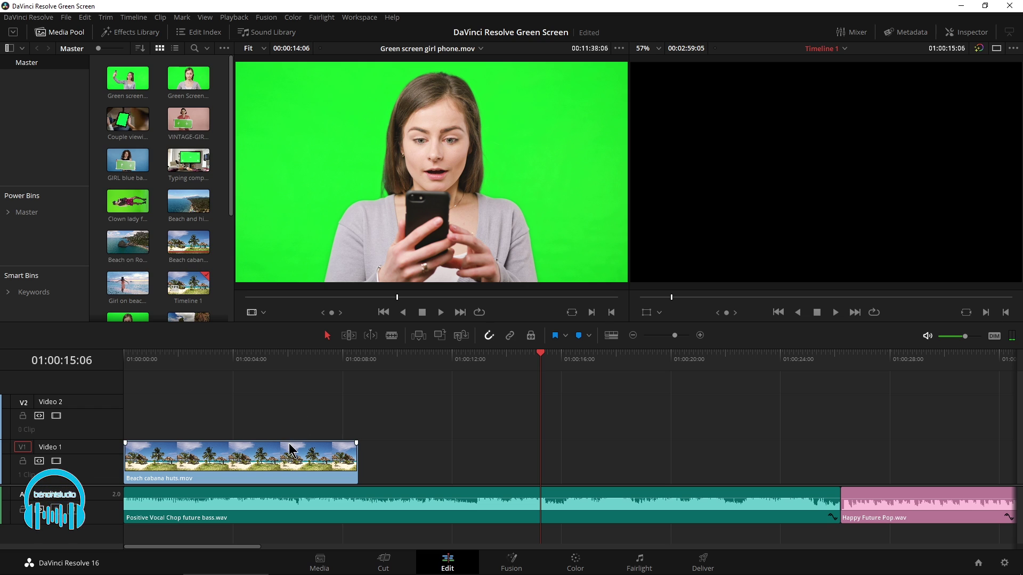
key("Delete")
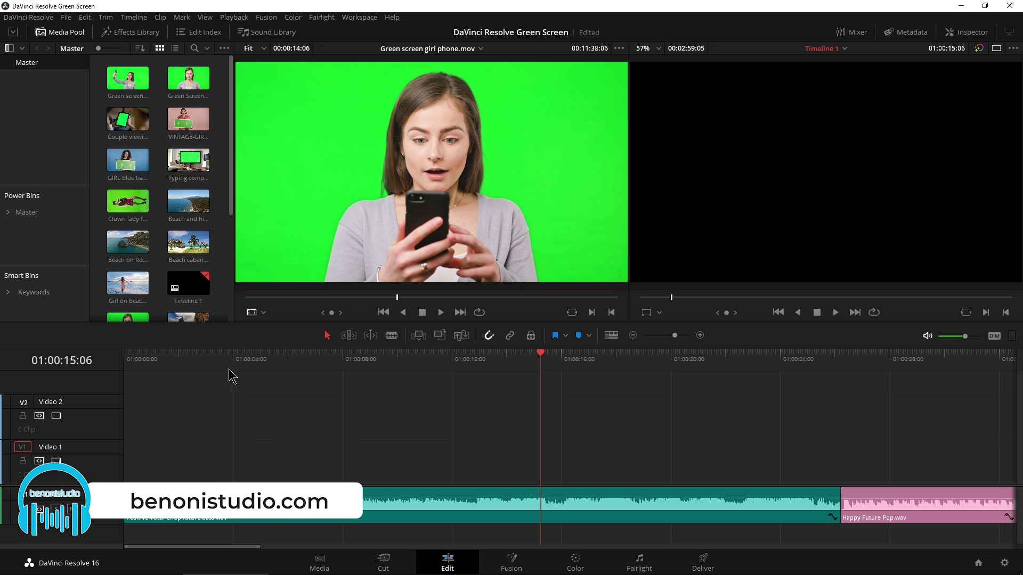
Place Beach cabana huts.mov at the start of Video 1
key("Home")
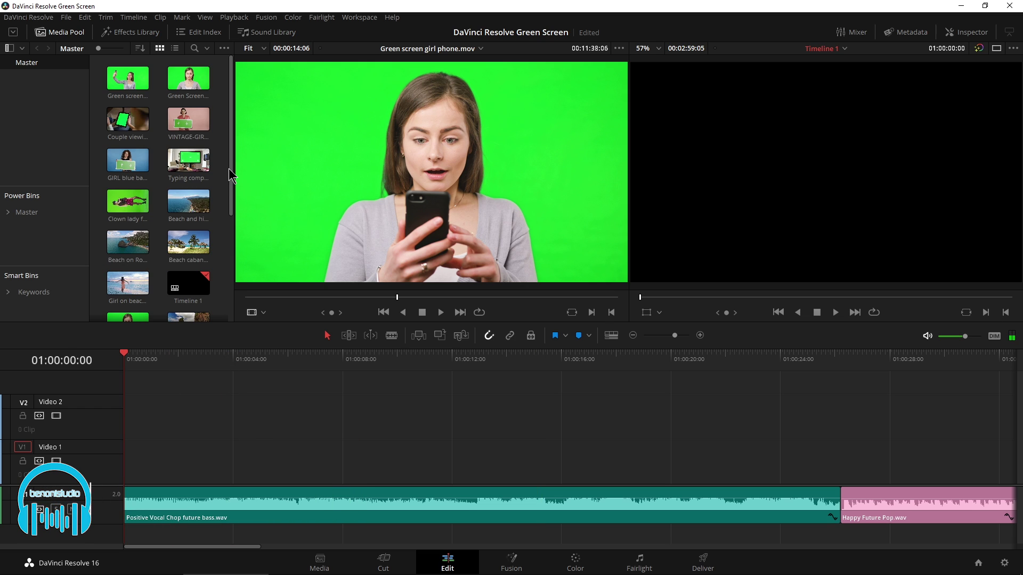
scroll(196, 189, "down", 5)
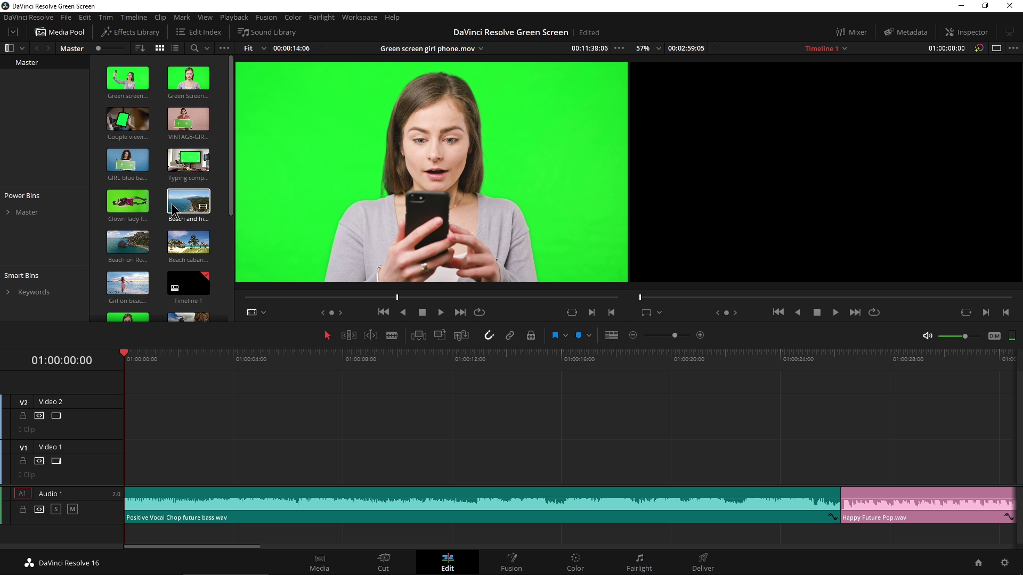
left_click(184, 200)
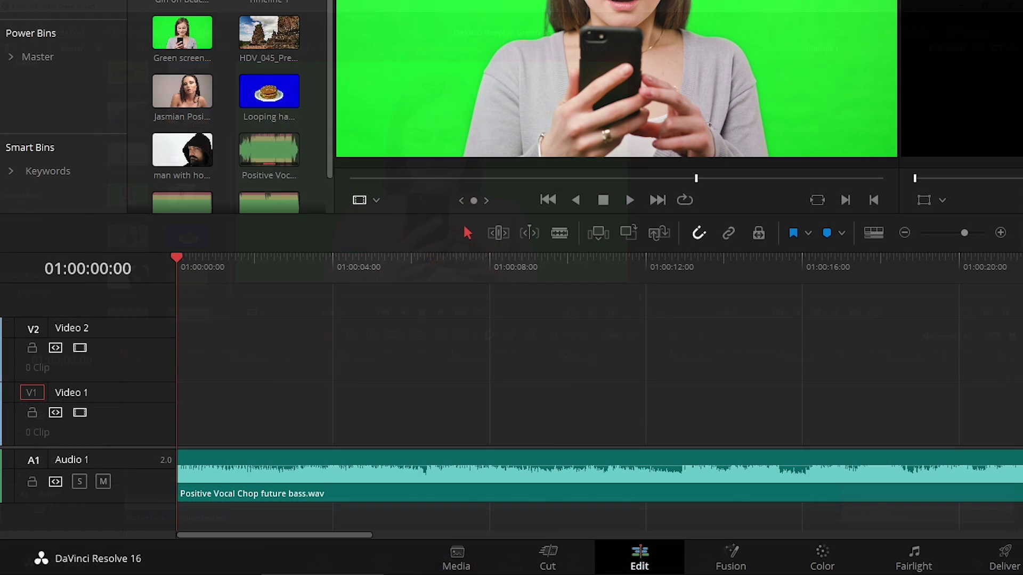
left_click_drag(373, 394, 181, 392)
Add Green screen girl phone.mov to Video 2 at the start, trimmed to the beach clip's length
left_click(205, 266)
left_click(198, 265)
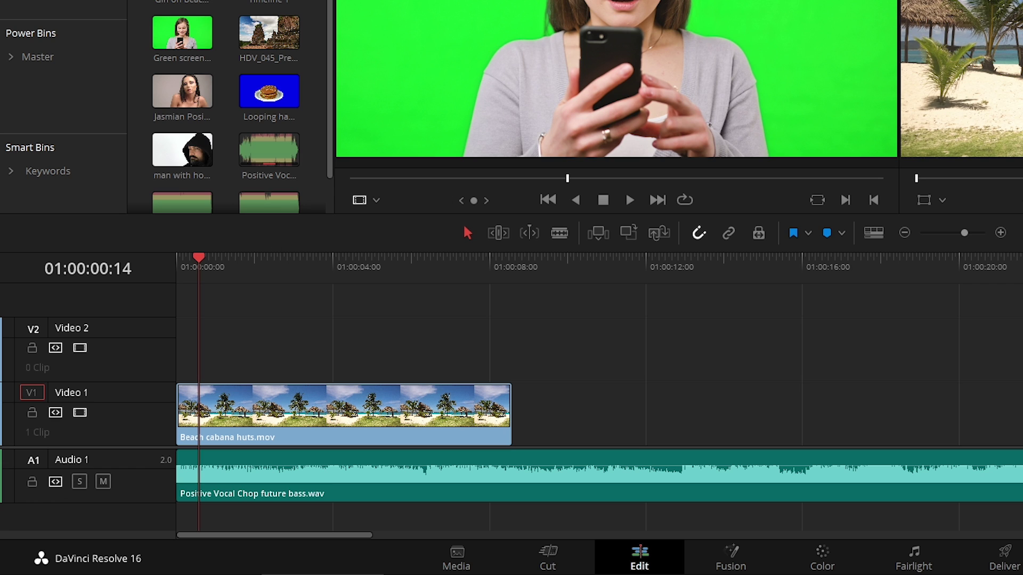
left_click_drag(198, 266, 178, 266)
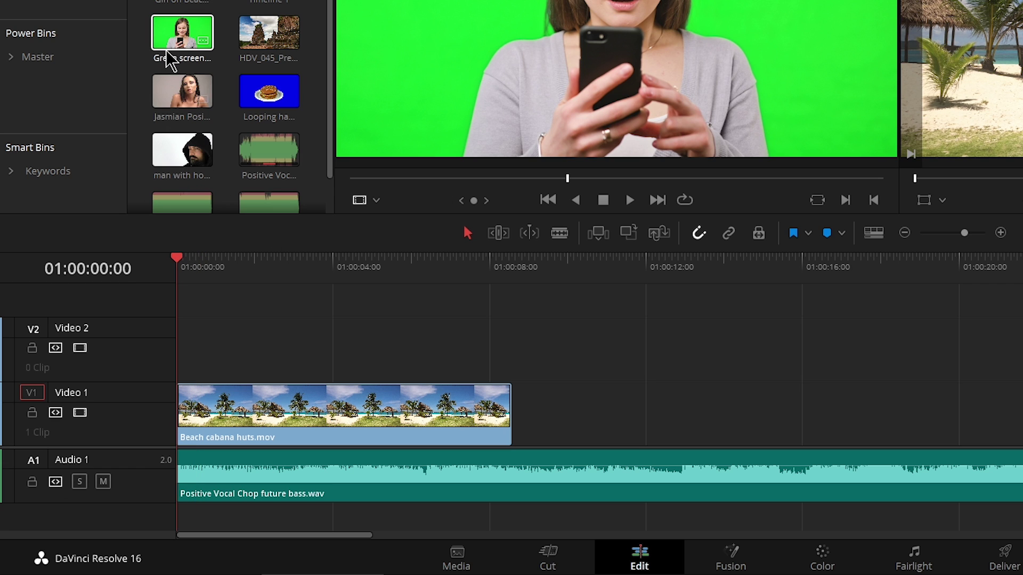
left_click_drag(171, 43, 175, 353)
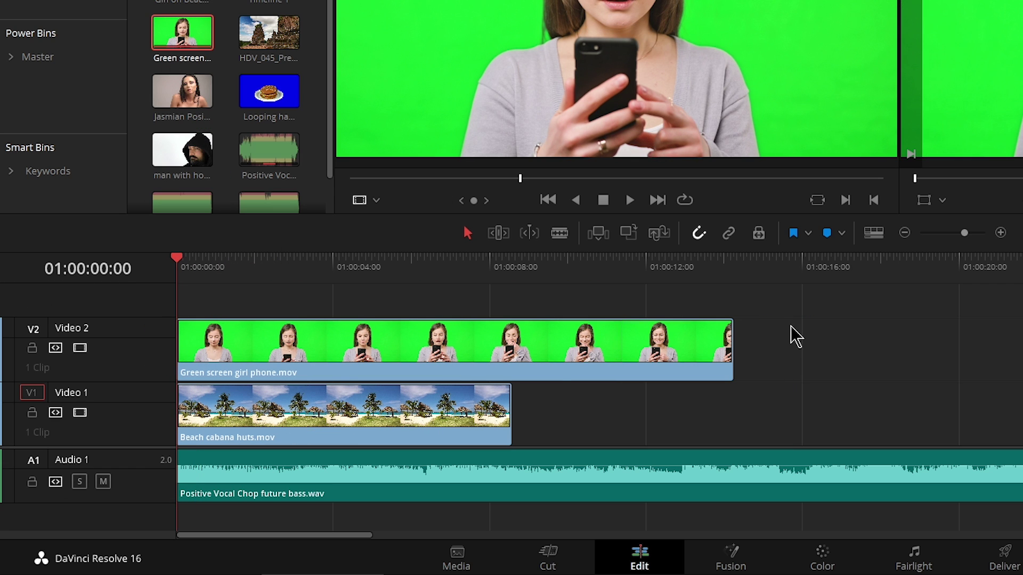
left_click_drag(730, 341, 511, 359)
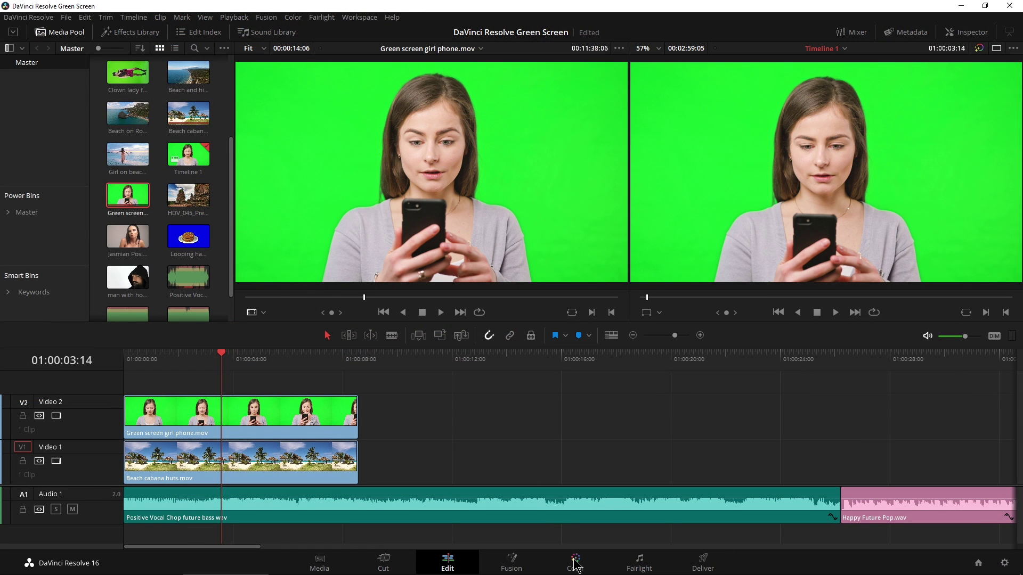
Switch to the Color page and pick the Qualifier's sampling eyedropper
left_click(576, 564)
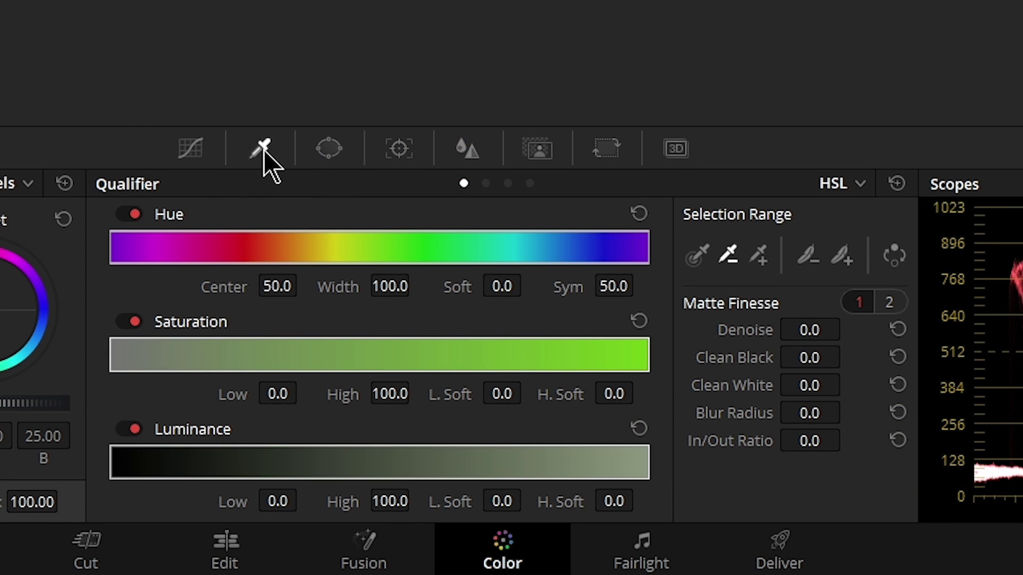
left_click(691, 265)
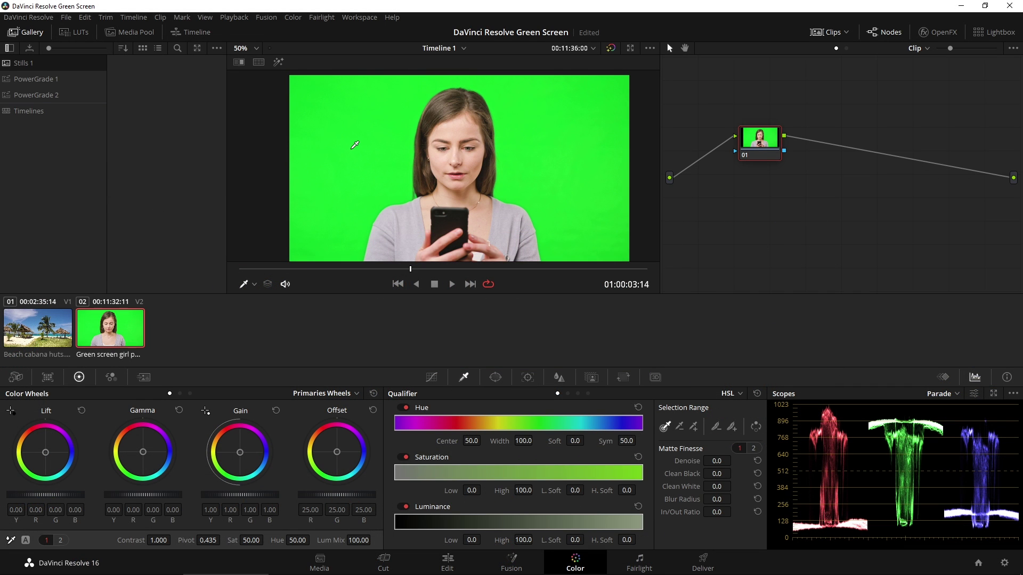
Sample the green screen with the qualifier, giving hue center 66.3 and width 1.9
left_click(355, 145)
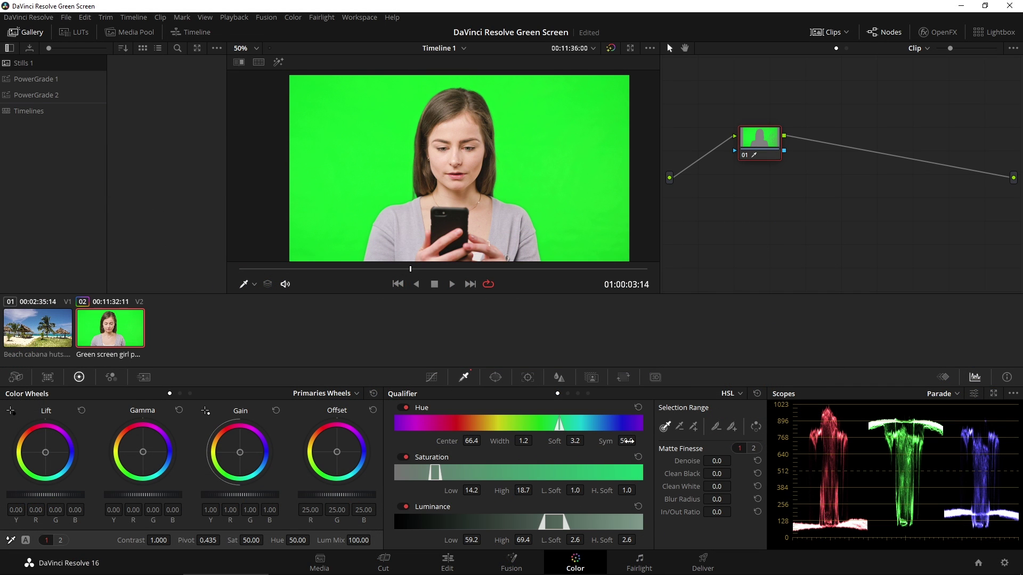
left_click_drag(627, 441, 488, 448)
key("ctrl+z")
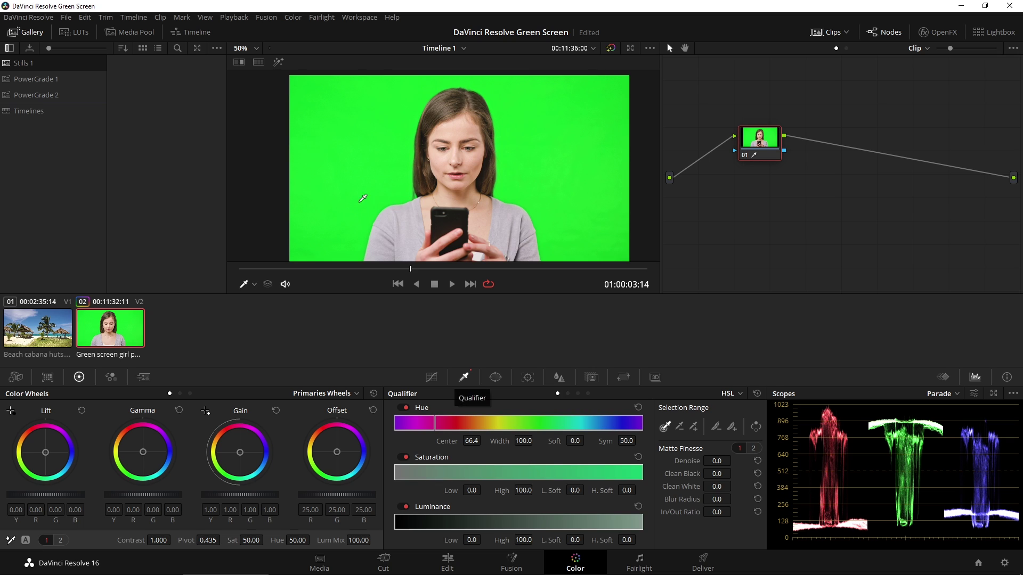
left_click_drag(359, 105, 335, 184)
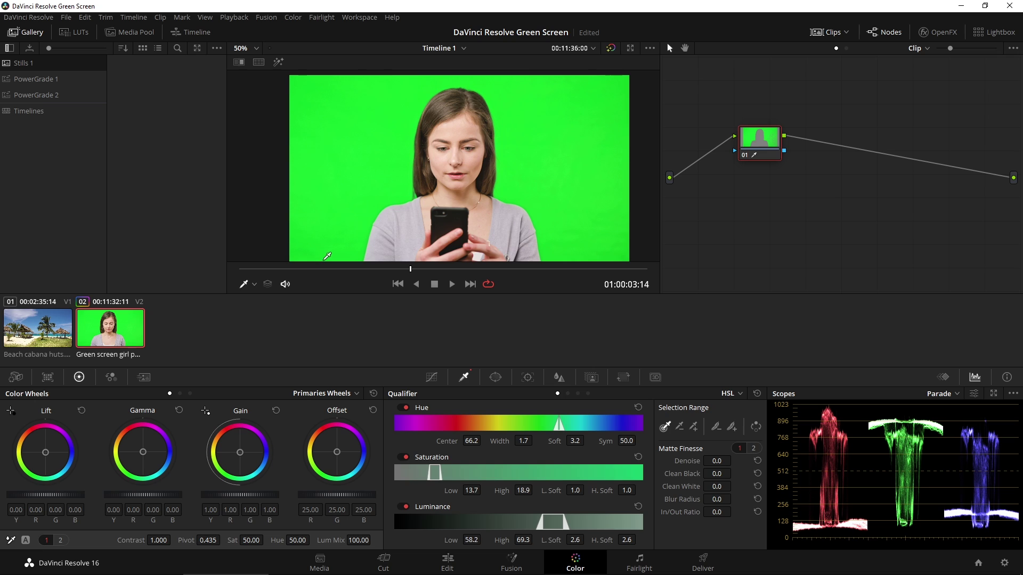
left_click_drag(325, 260, 339, 225)
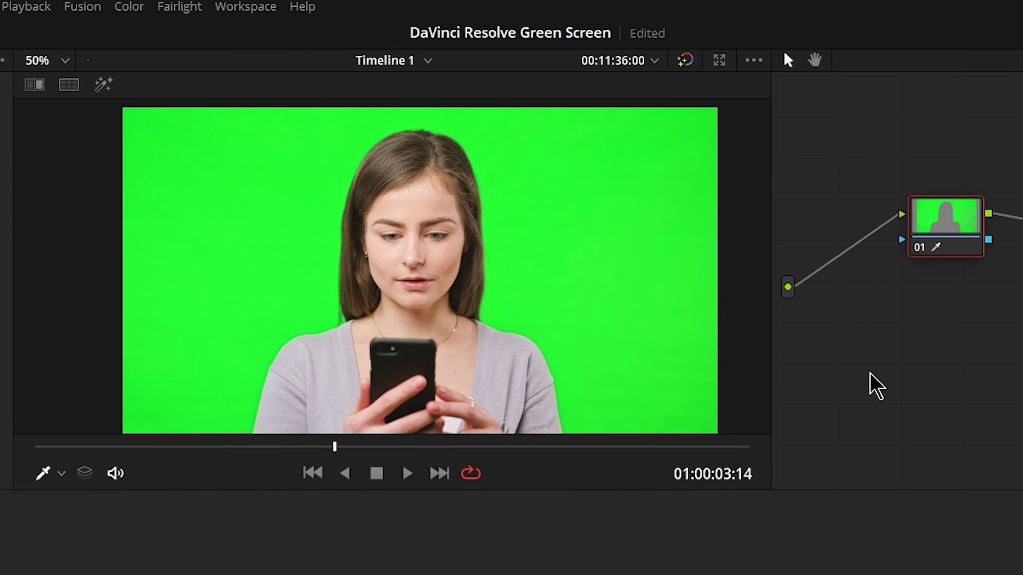
With the key highlight shown, widen the qualifier Hue Width to 3.6
left_click(103, 84)
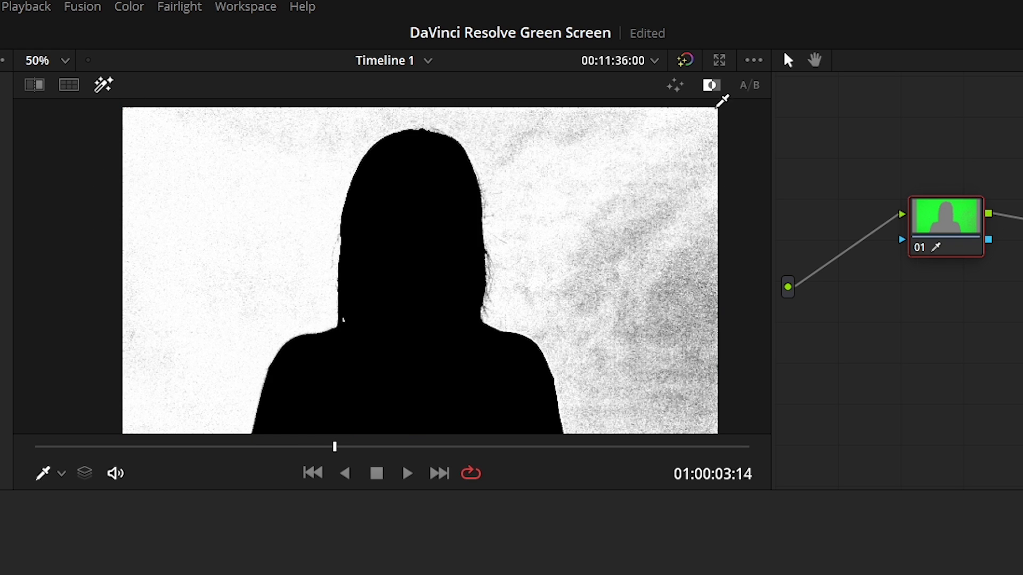
left_click(675, 86)
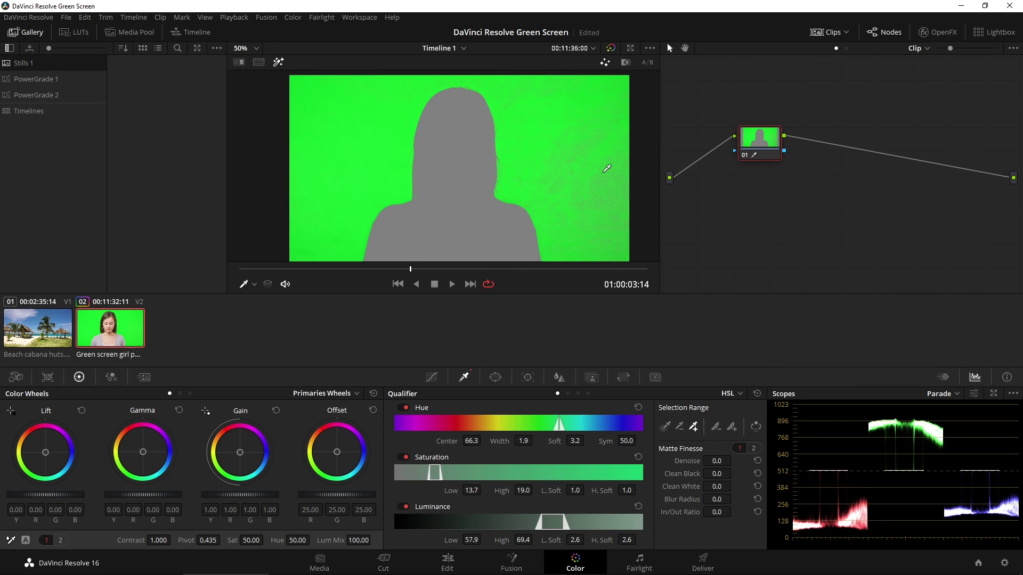
scroll(607, 169, "up", 1)
scroll(606, 169, "up", 3)
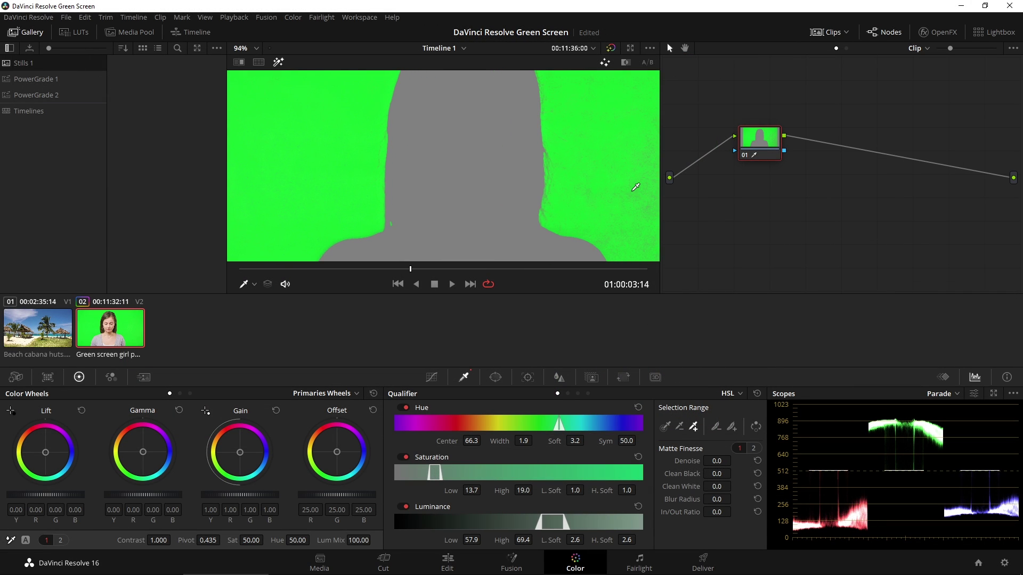
scroll(612, 181, "up", 1)
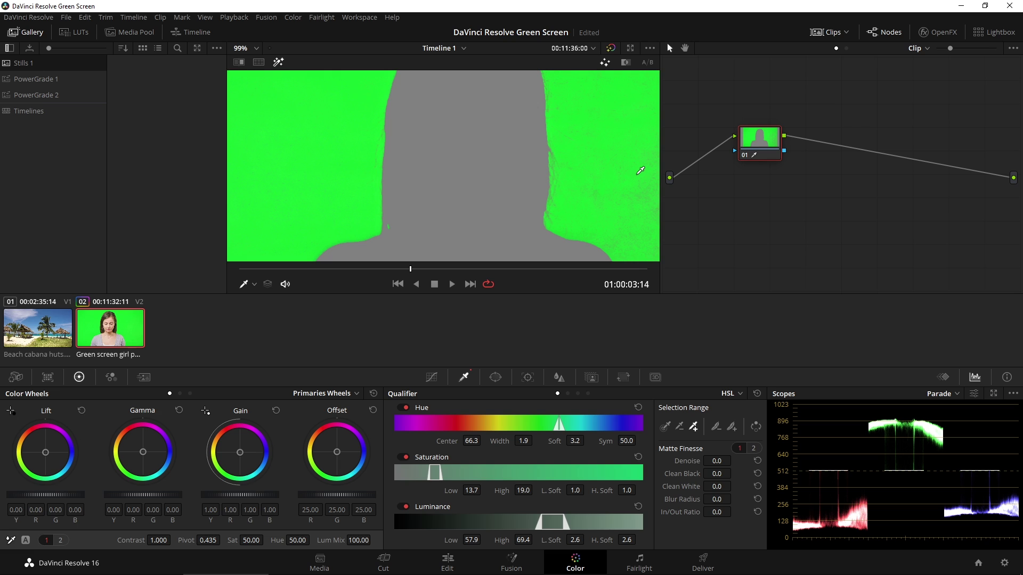
mouse_move(640, 171)
left_mouse_down()
mouse_move(496, 167)
mouse_move(605, 121)
mouse_move(577, 118)
mouse_move(610, 223)
left_mouse_up()
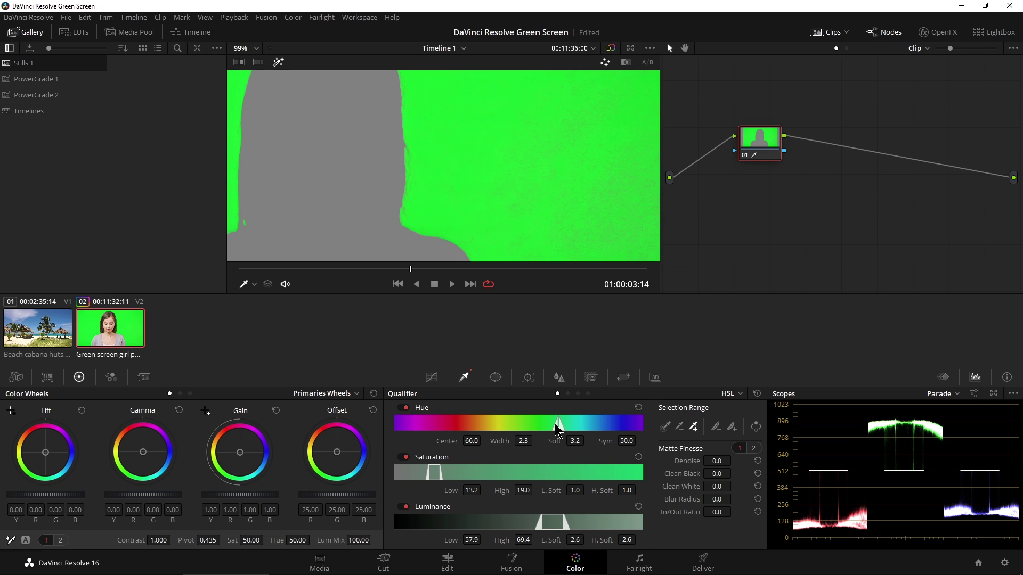
left_click_drag(557, 424, 558, 424)
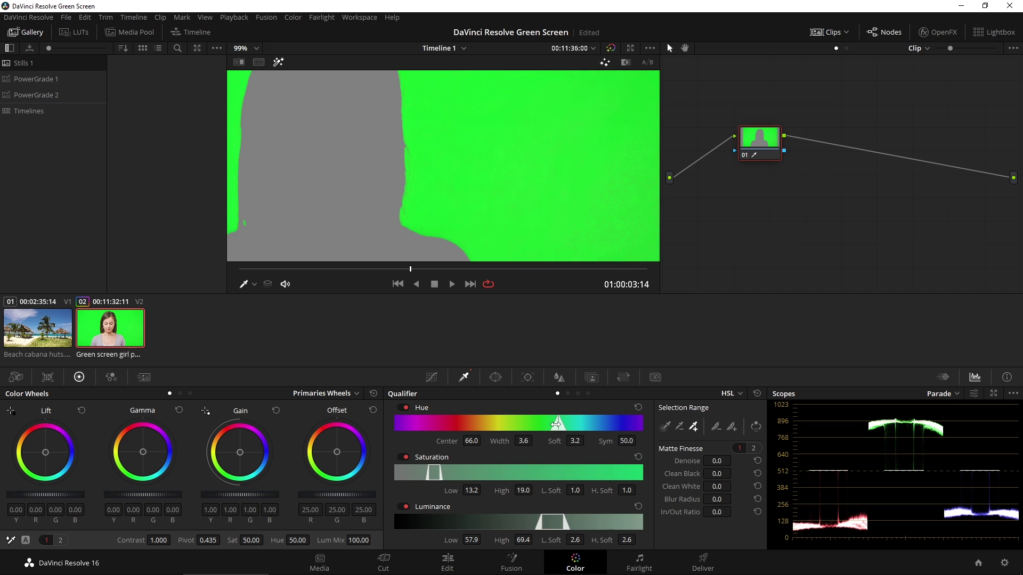
In black-and-white matte view, set Matte Finesse Clean White to 1.8
left_click(623, 63)
scroll(453, 186, "down", 3)
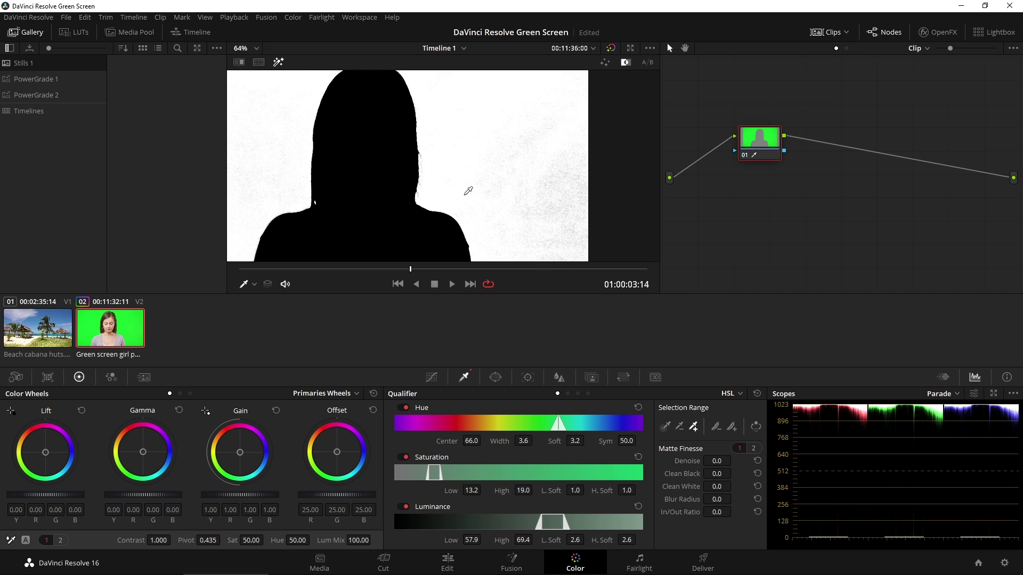
scroll(469, 190, "down", 1)
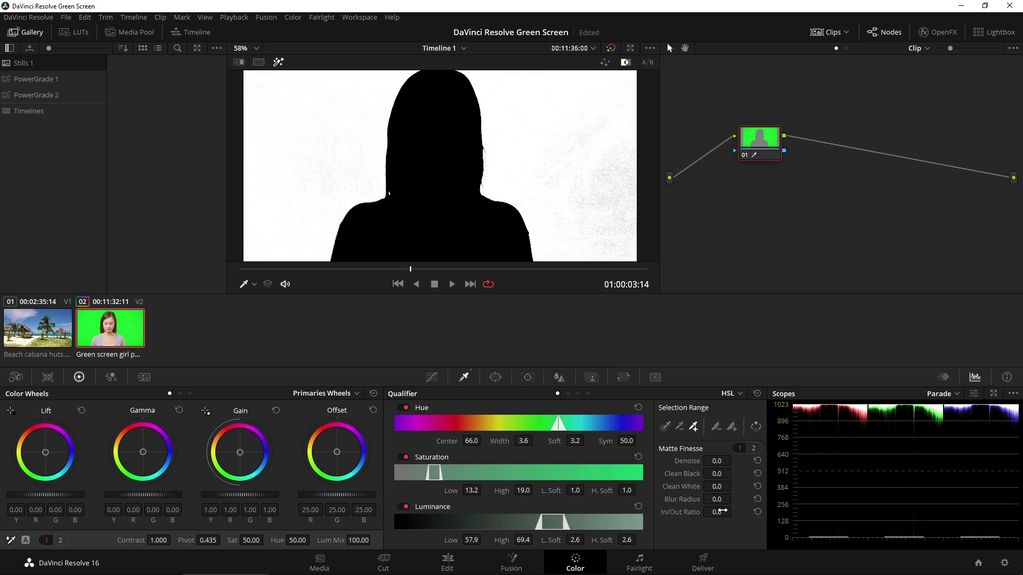
left_click_drag(716, 486, 734, 474)
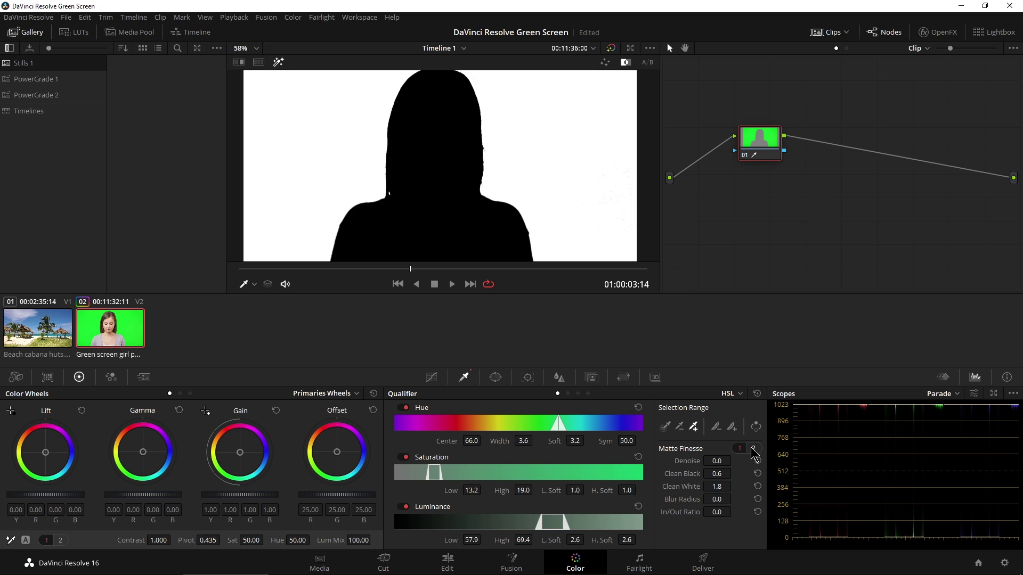
Add an alpha output to the node graph and connect the node's key output to it
left_click(278, 62)
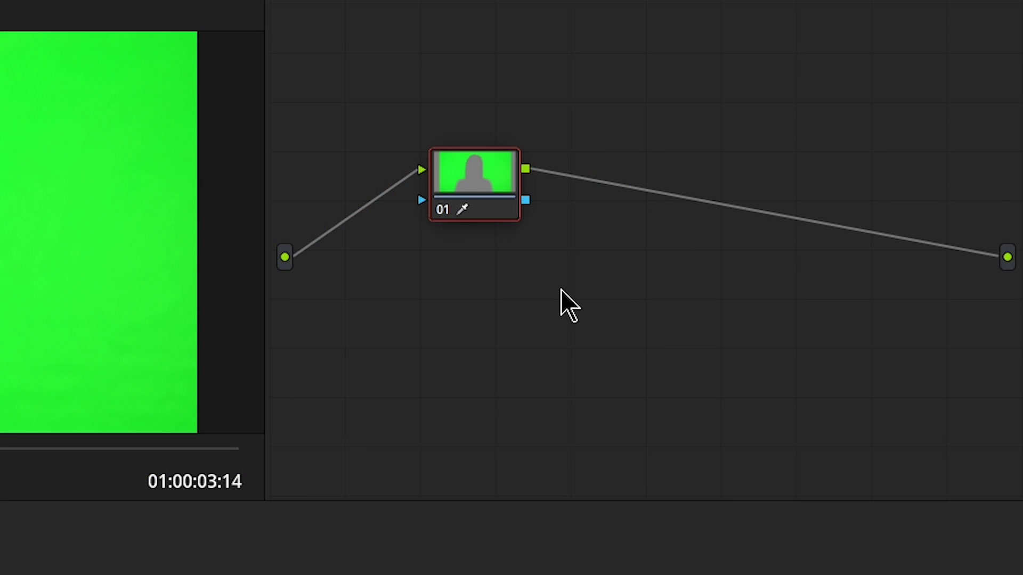
right_click(564, 304)
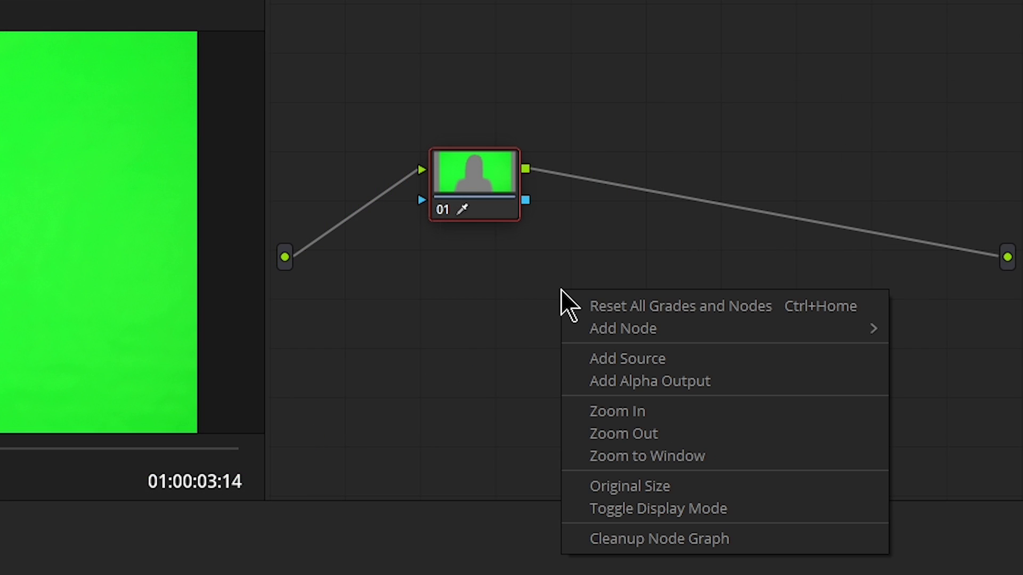
left_click(670, 388)
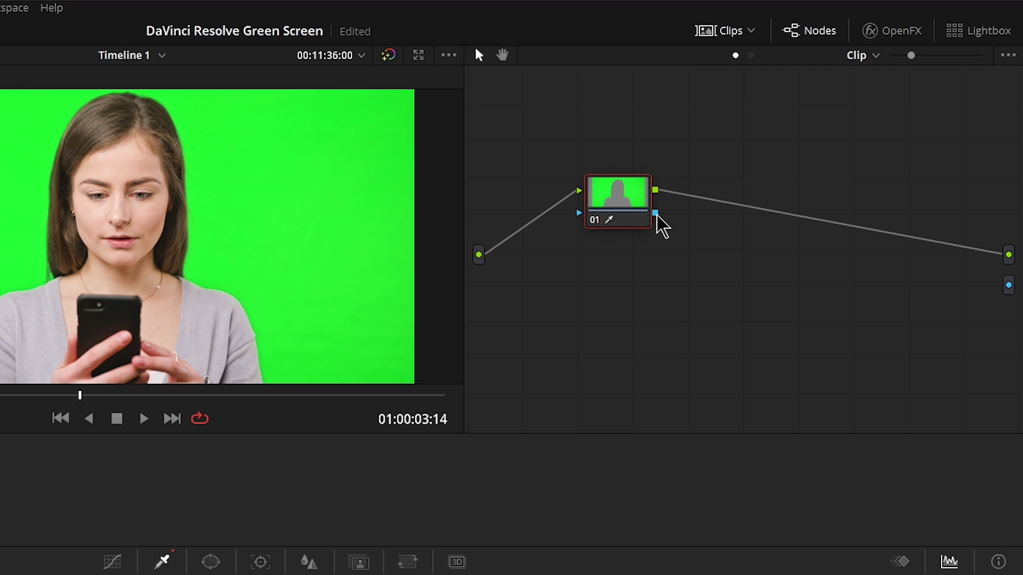
left_click_drag(657, 215, 1010, 286)
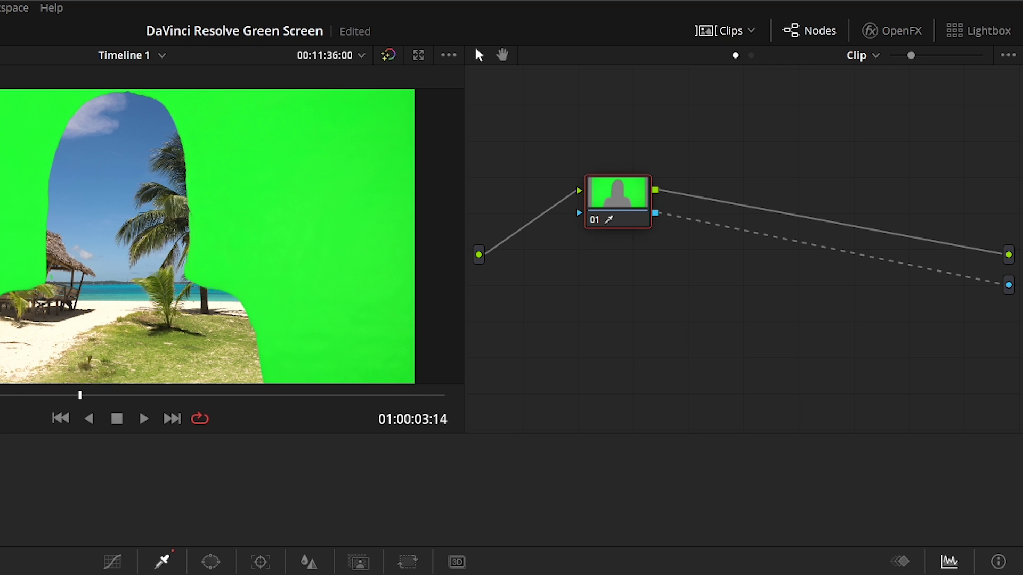
left_click_drag(79, 395, 0, 396)
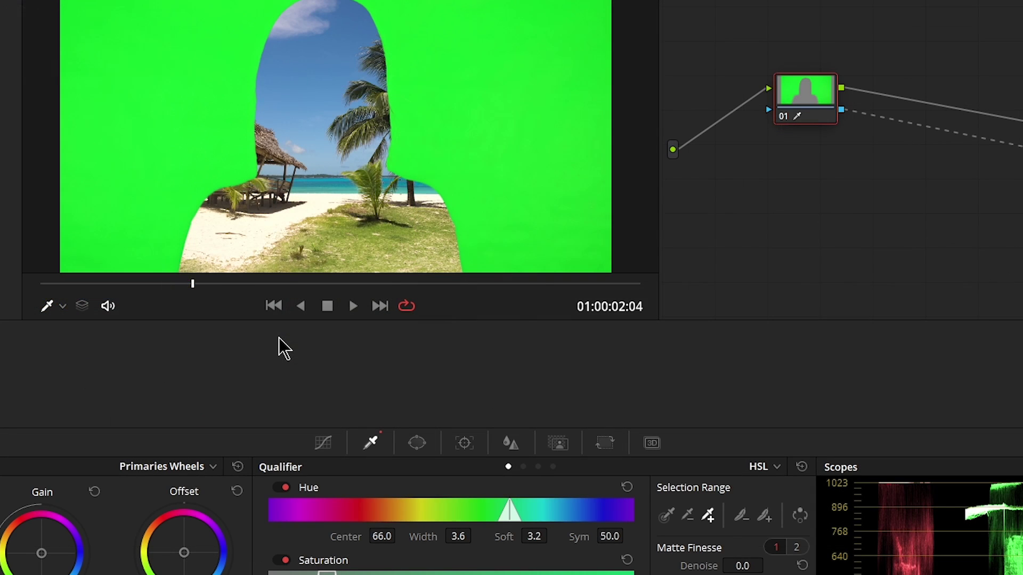
Invert the key so the girl sits on the beach, and review the composite enlarged
left_click(801, 516)
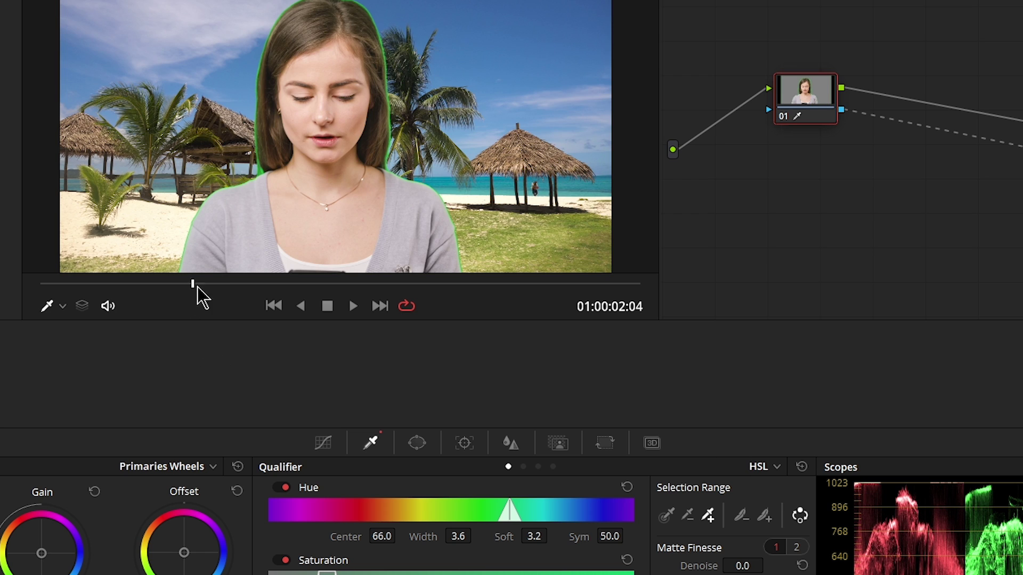
key("space")
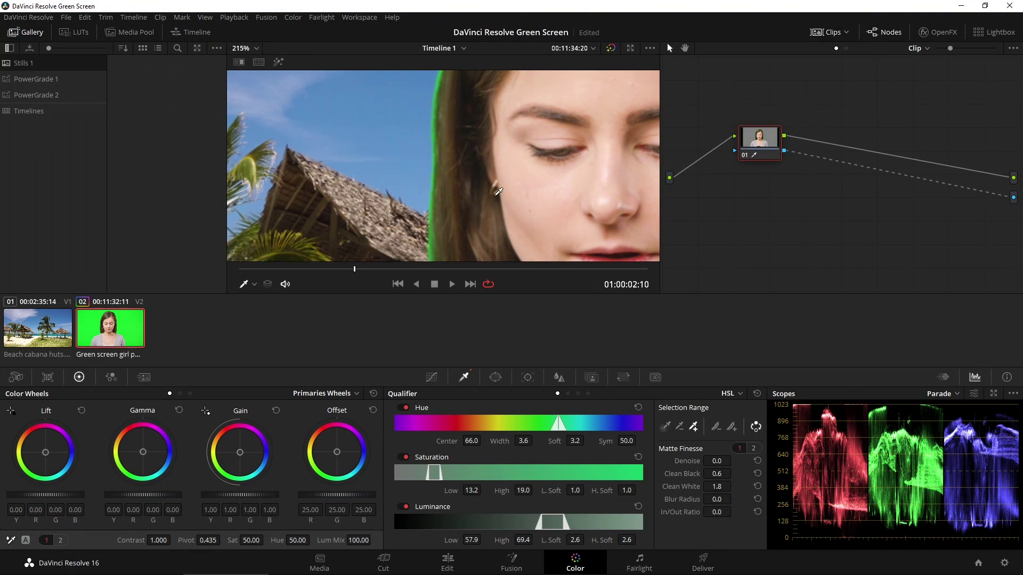
key("shift+f")
scroll(422, 298, "up", 3)
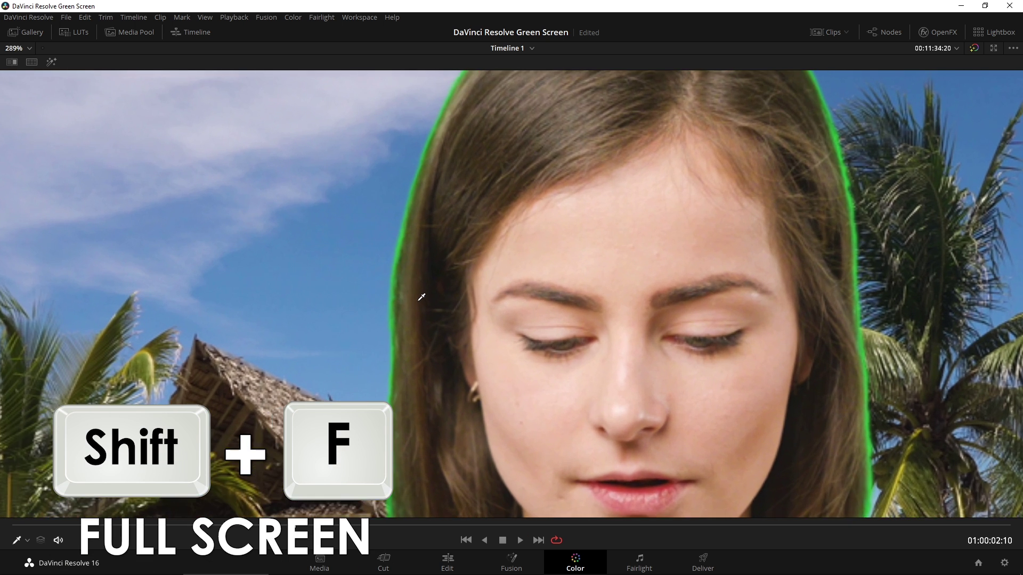
scroll(421, 297, "down", 1)
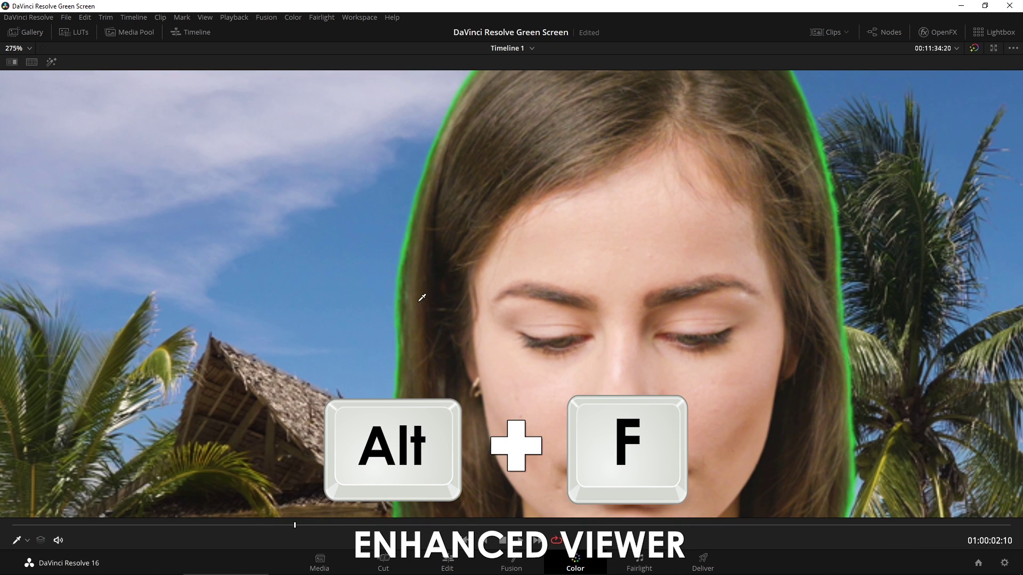
key("alt+f")
scroll(528, 239, "down", 8)
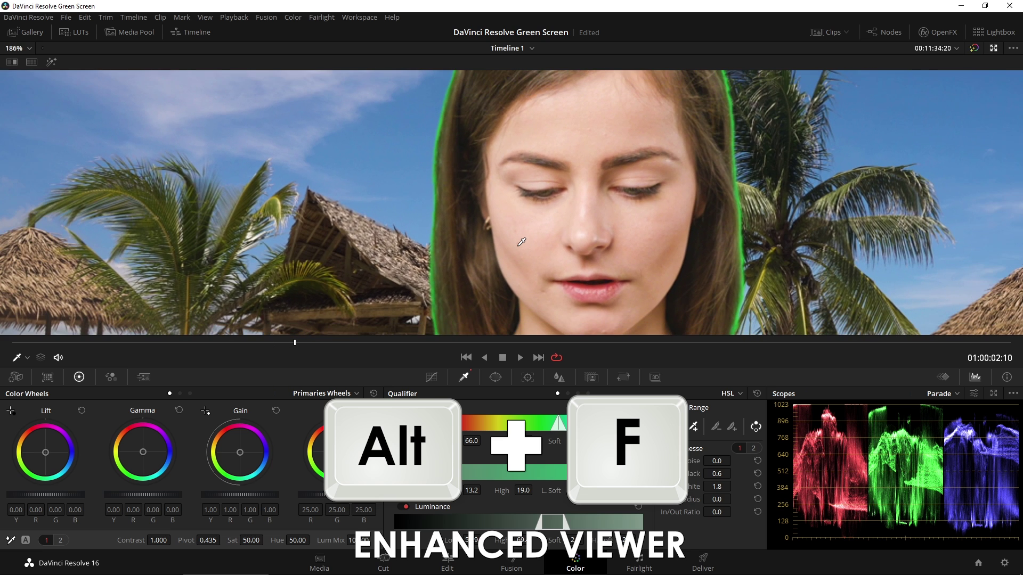
key("alt+f")
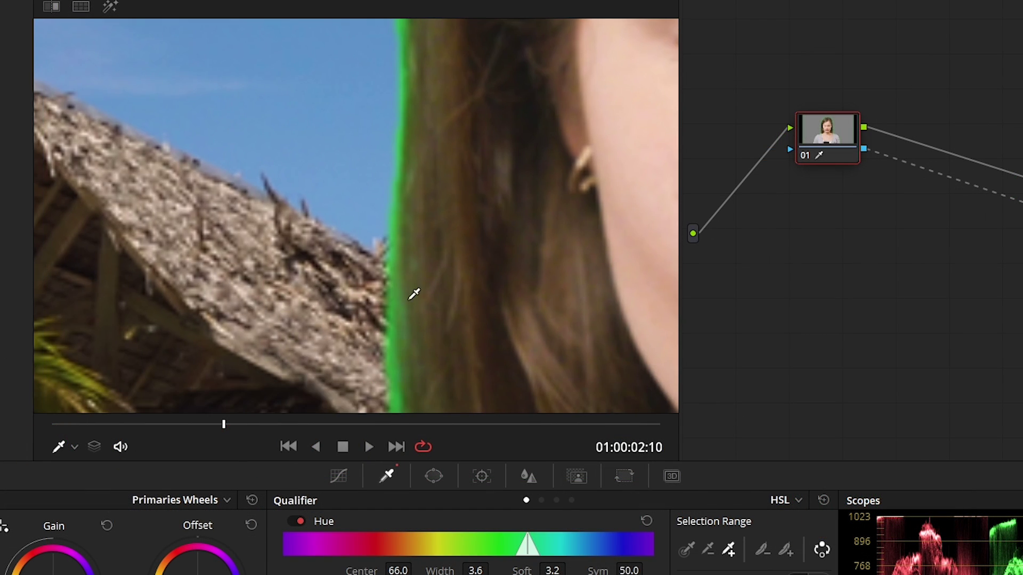
Add the green hair fringe to the key: hue center 65.1, width 5.4, luminance low 51.8
scroll(414, 294, "up", 4)
scroll(458, 269, "up", 2)
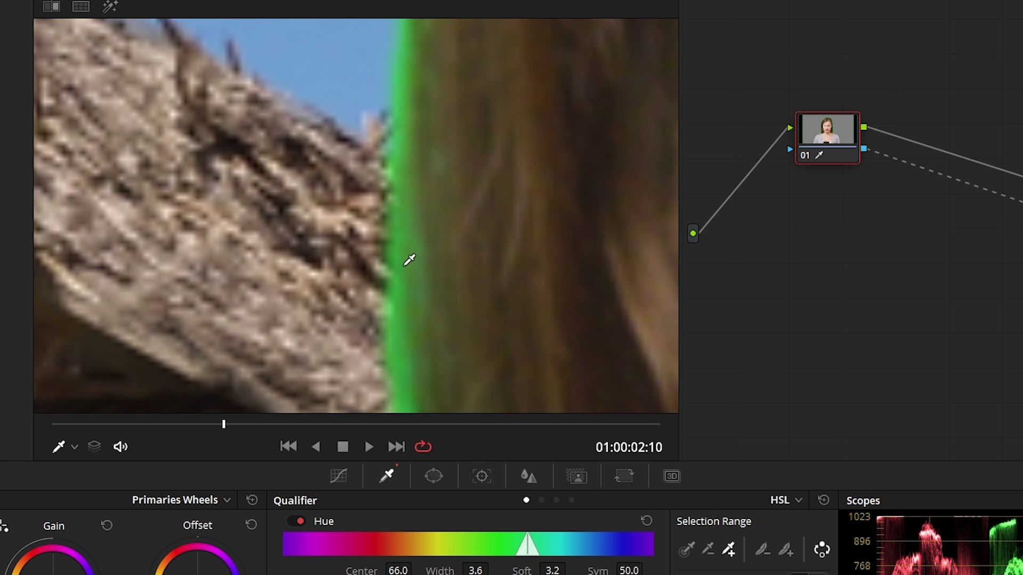
scroll(201, 161, "up", 1)
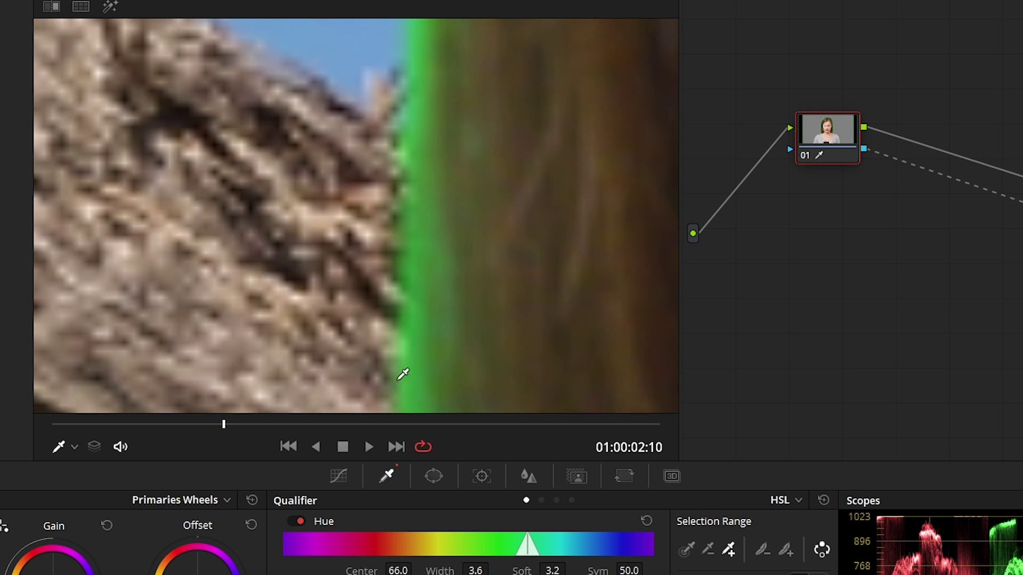
left_click(416, 376)
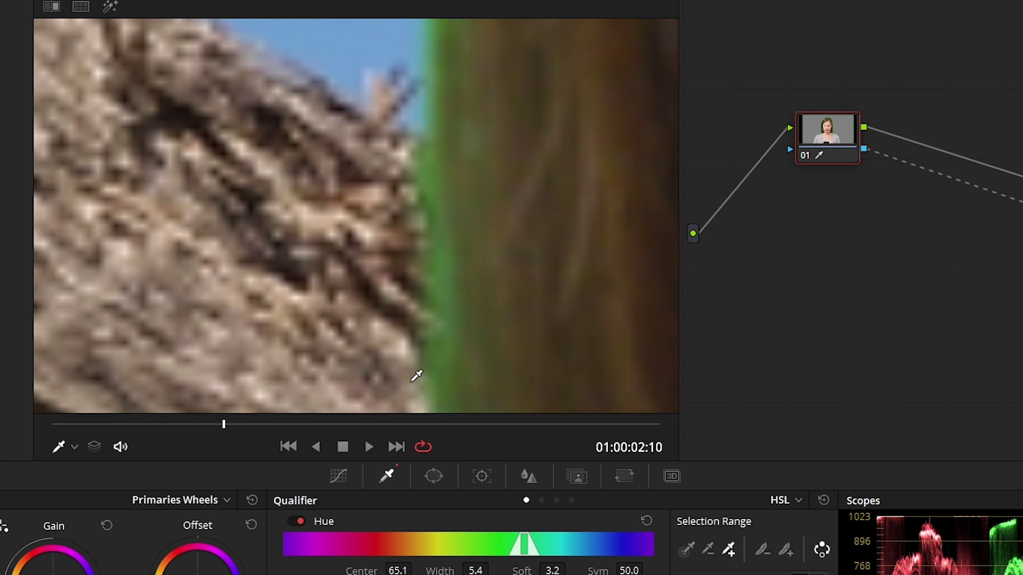
scroll(388, 103, "down", 4)
scroll(384, 151, "up", 2)
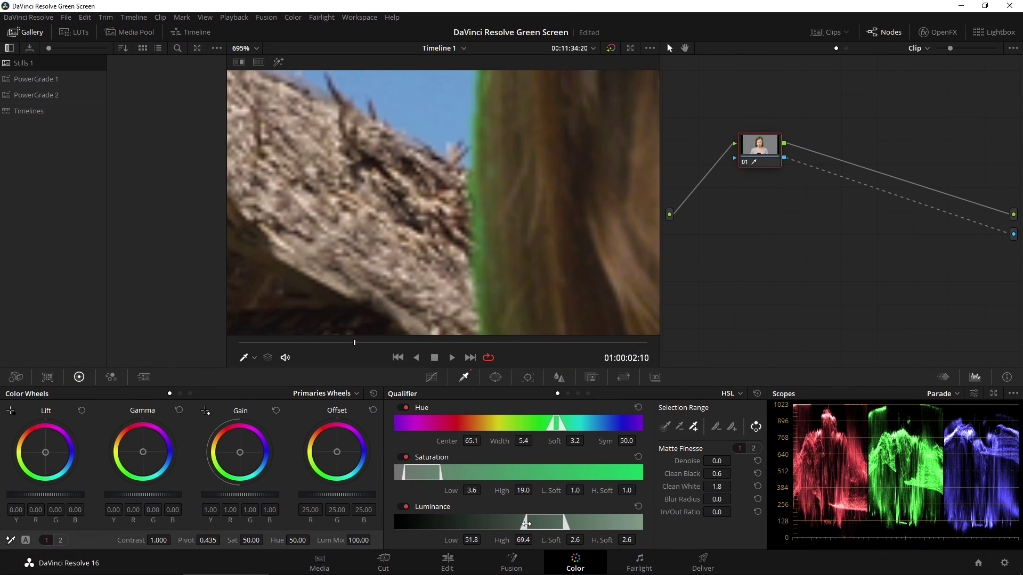
scroll(452, 210, "down", 10)
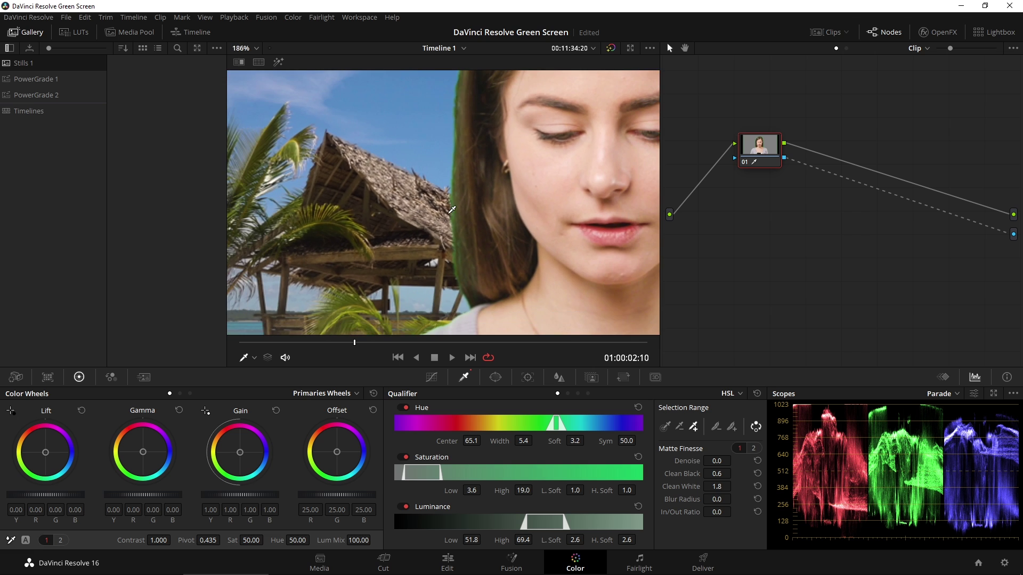
Inspect the hair-edge matte by toggling the key highlight on and off
scroll(452, 210, "down", 4)
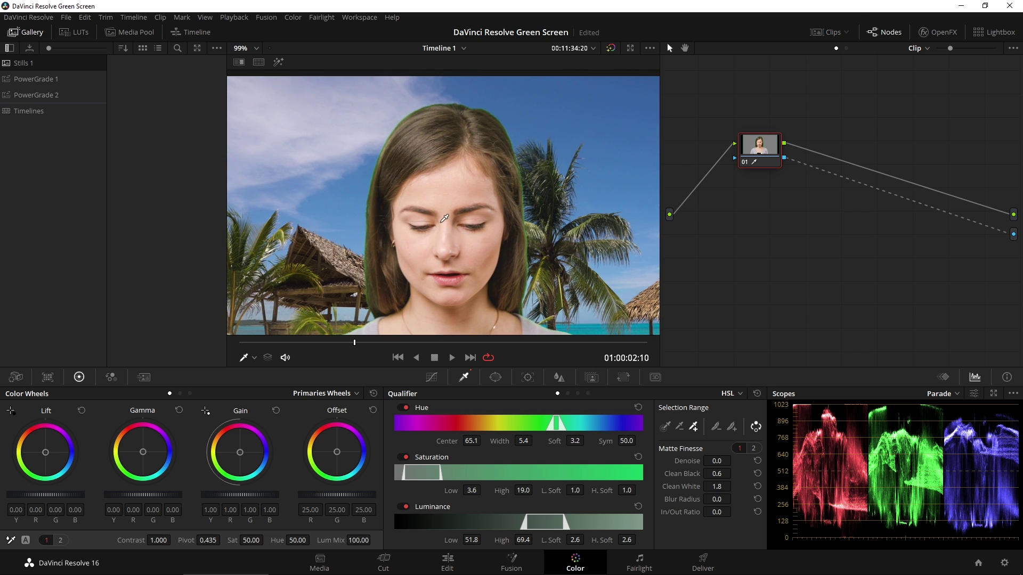
scroll(442, 277, "up", 1)
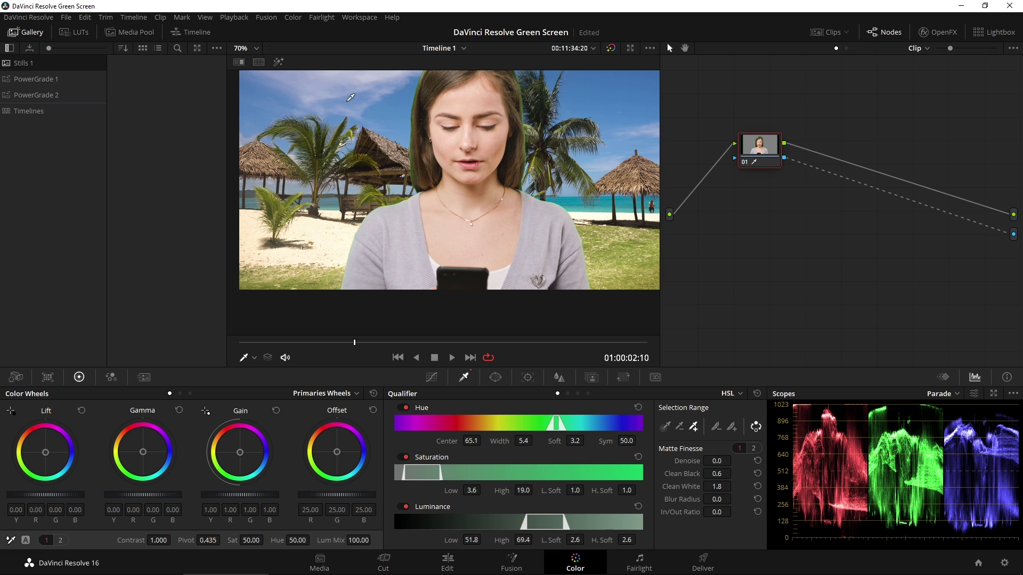
left_click(278, 61)
scroll(473, 247, "down", 1)
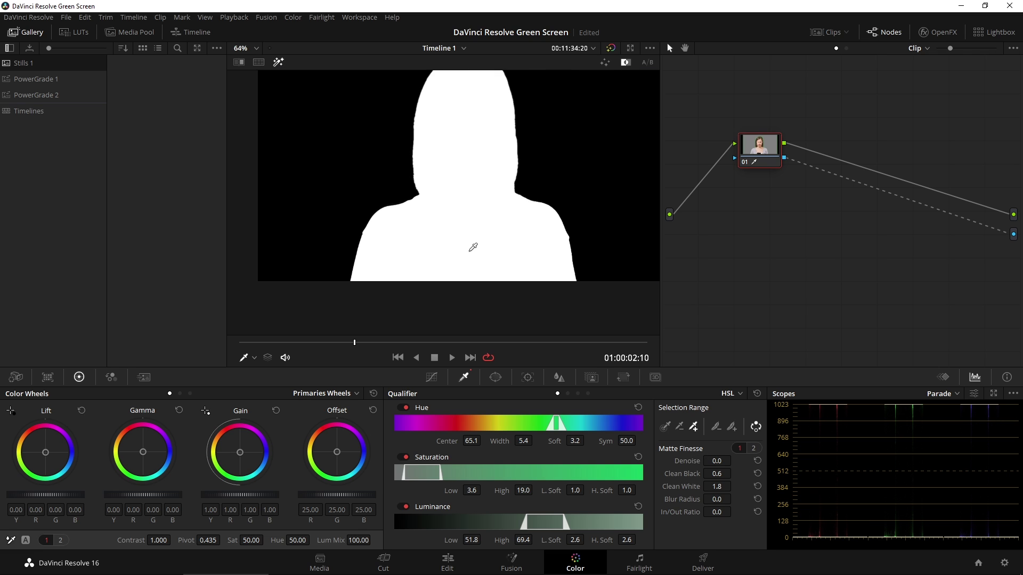
left_click(278, 62)
scroll(484, 257, "up", 3)
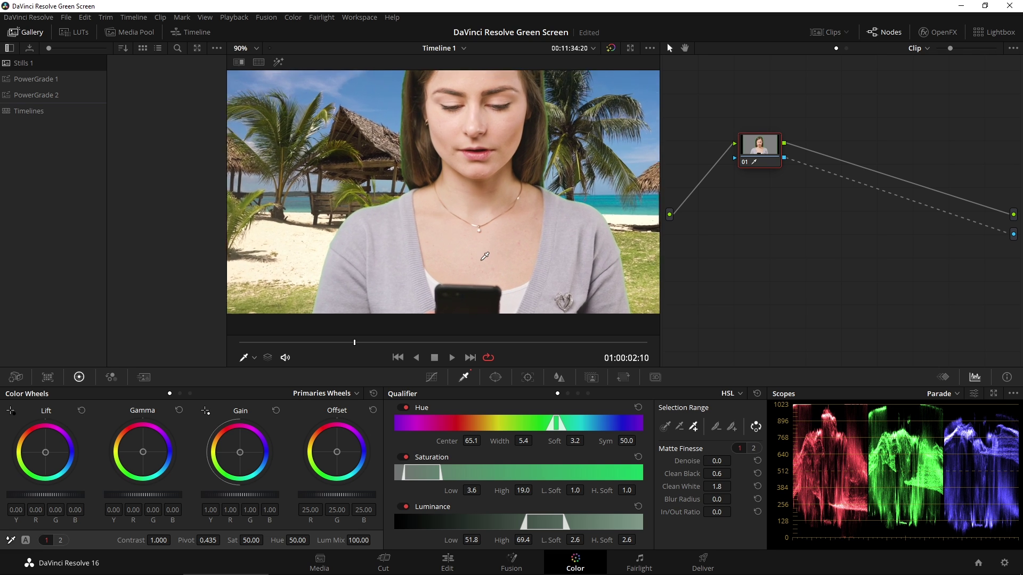
scroll(484, 257, "up", 8)
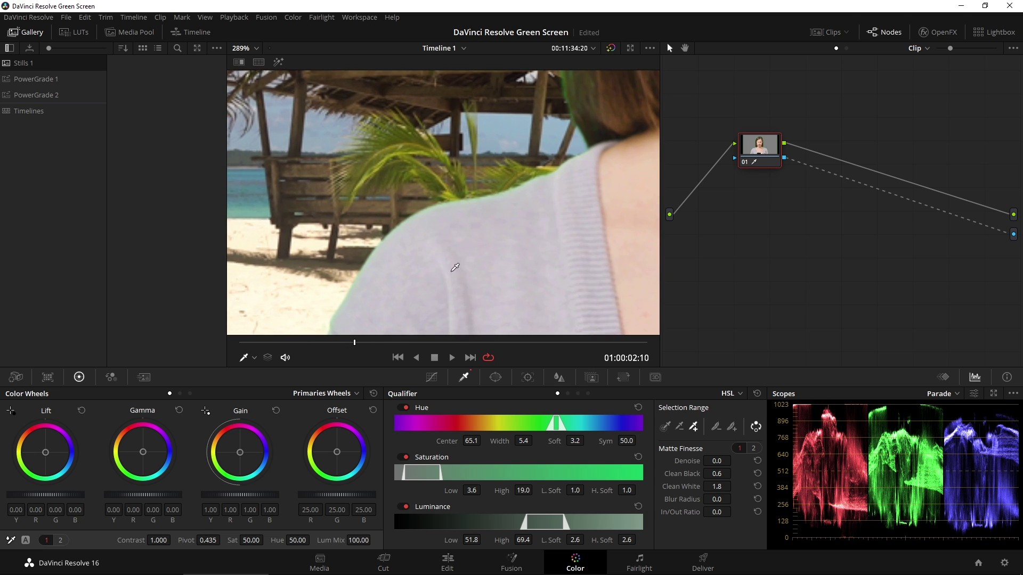
scroll(455, 267, "up", 1)
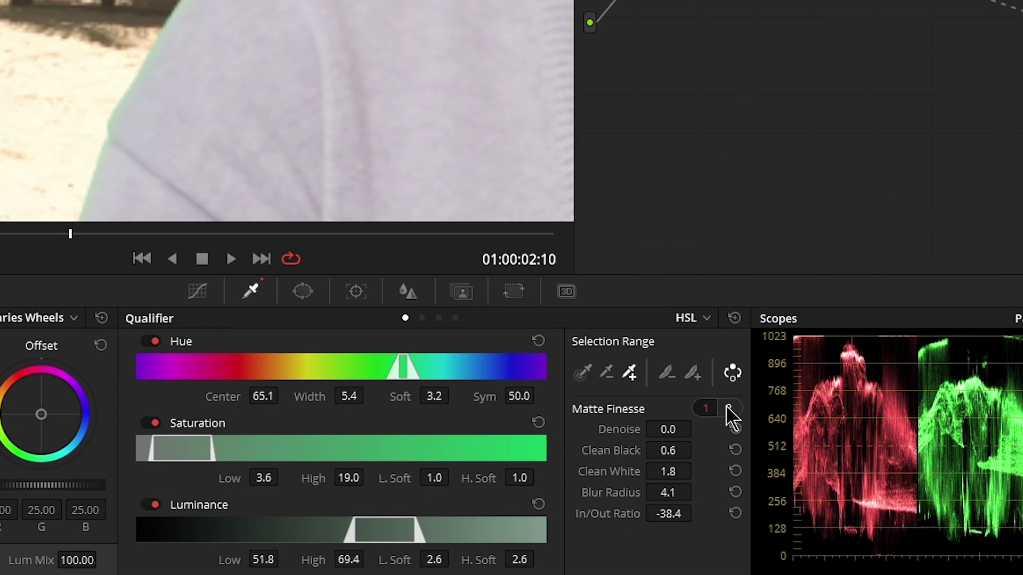
On Matte Finesse page 2, keep Shrink mode with Radius 3 and Black Clip 4.5
left_click(752, 448)
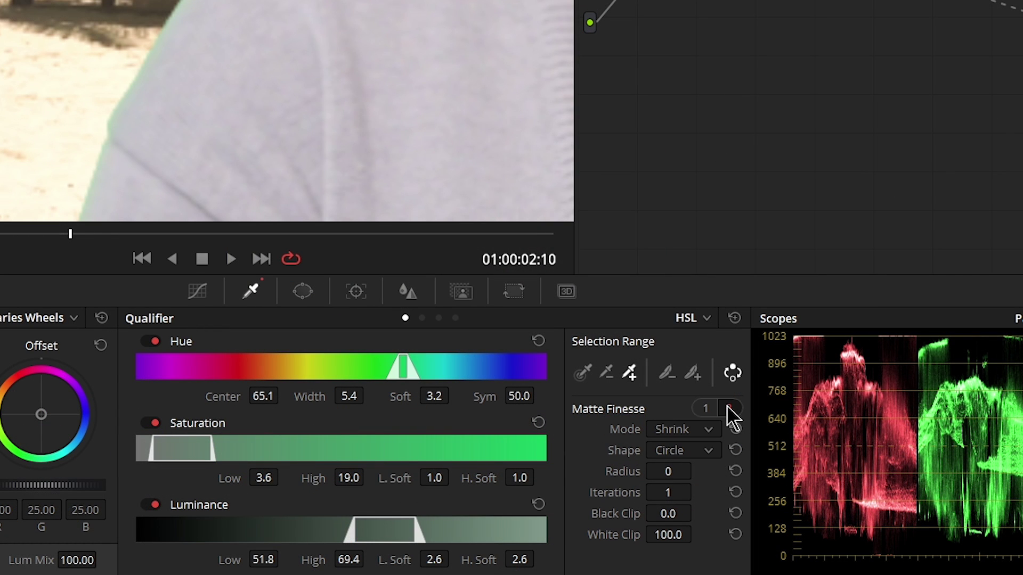
left_click(706, 433)
left_click(696, 456)
left_click_drag(673, 472, 696, 470)
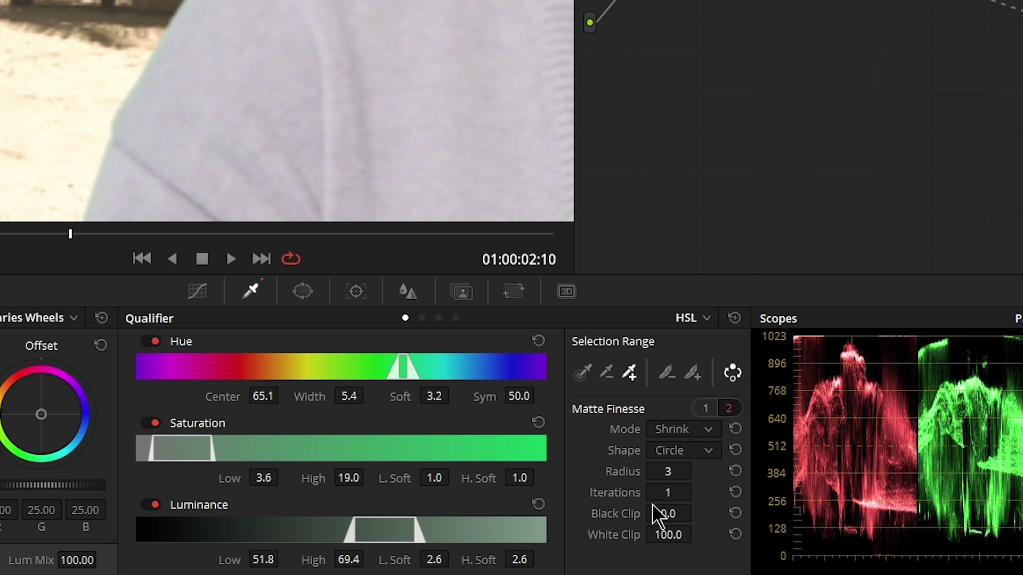
left_click_drag(449, 7, 244, 99)
left_click_drag(213, 26, 199, 64)
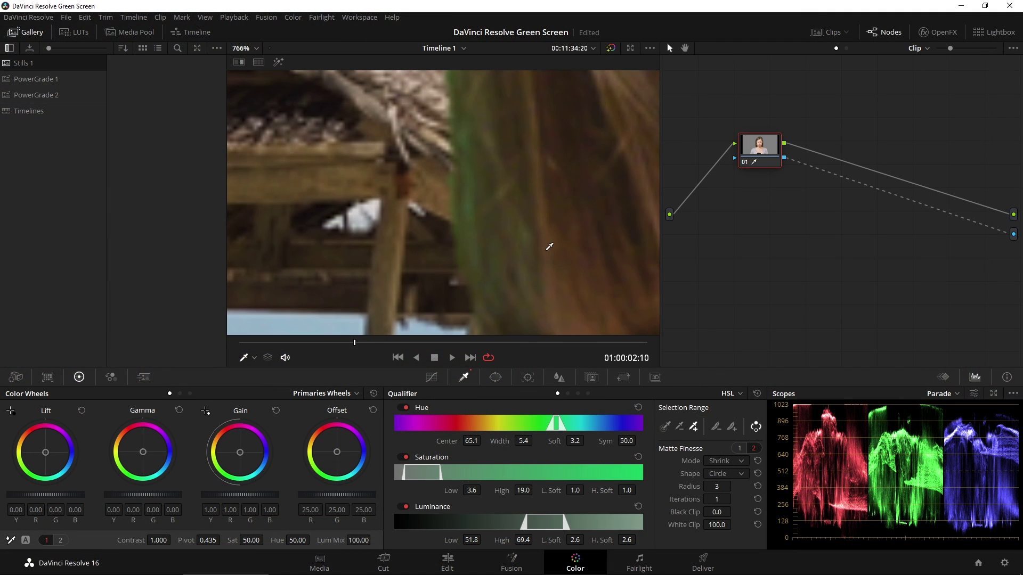
scroll(549, 247, "down", 2)
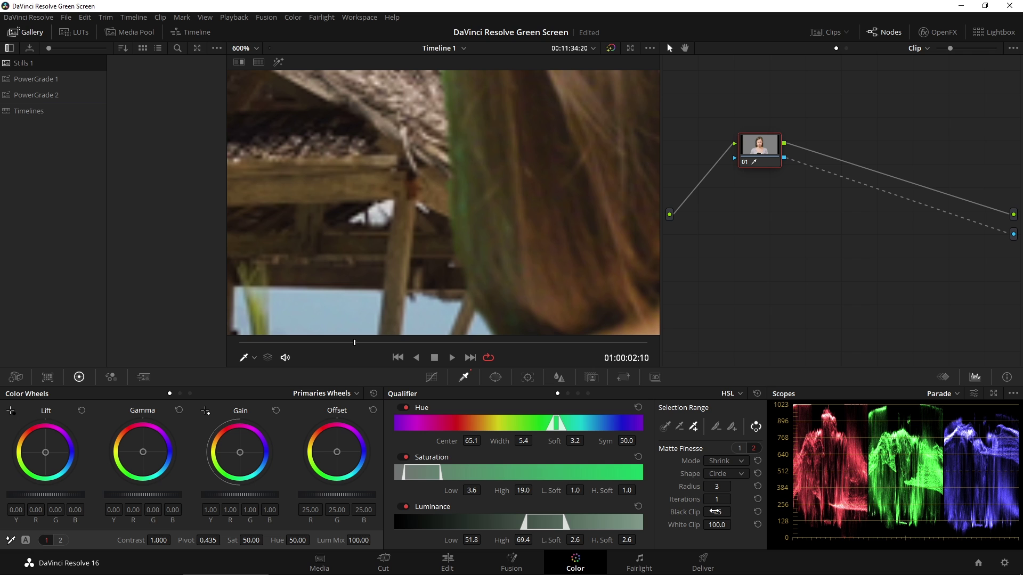
scroll(517, 210, "down", 10)
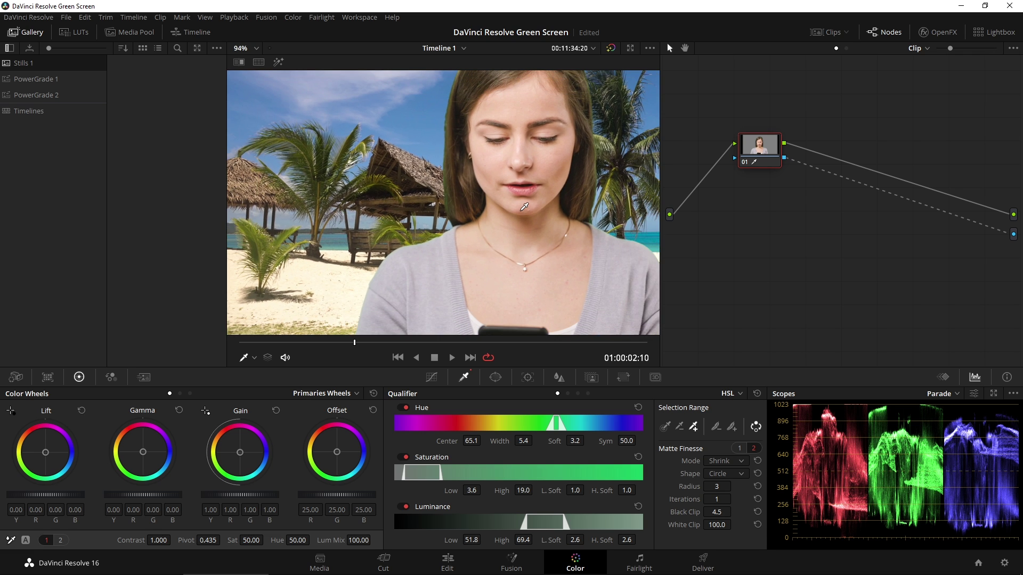
scroll(525, 206, "down", 4)
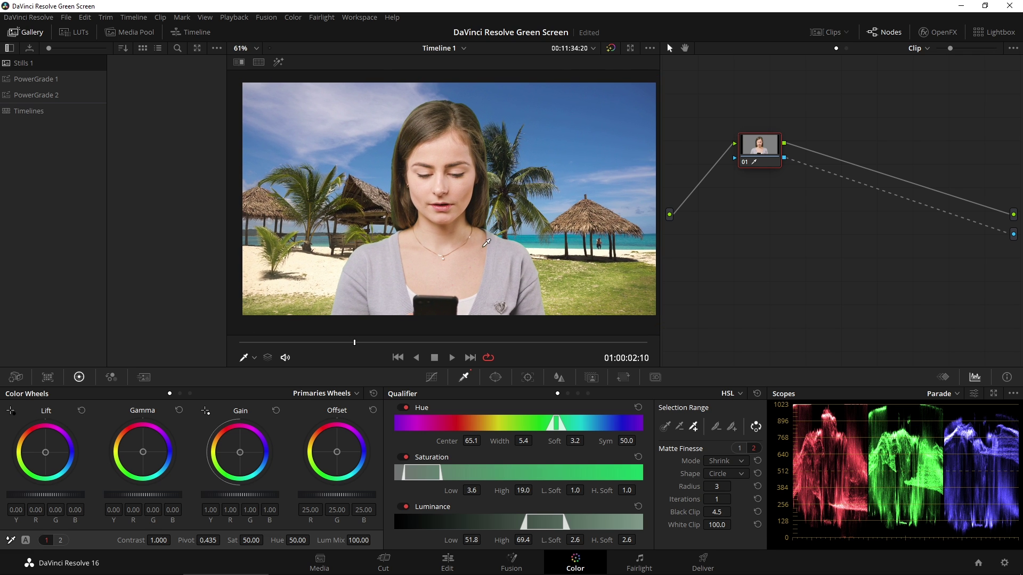
Play back the keyed composite on the Edit page timeline
left_click(448, 561)
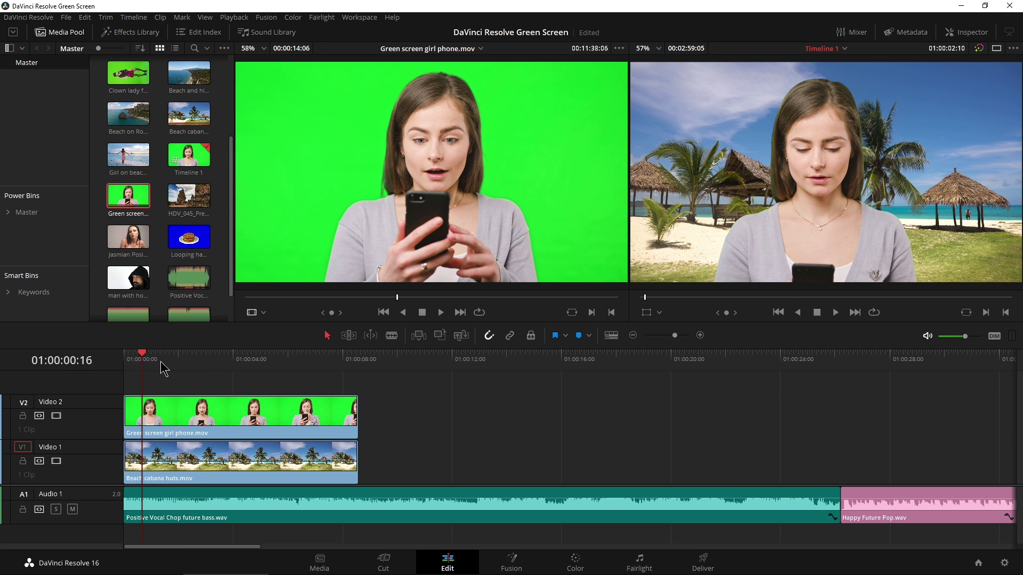
key("space")
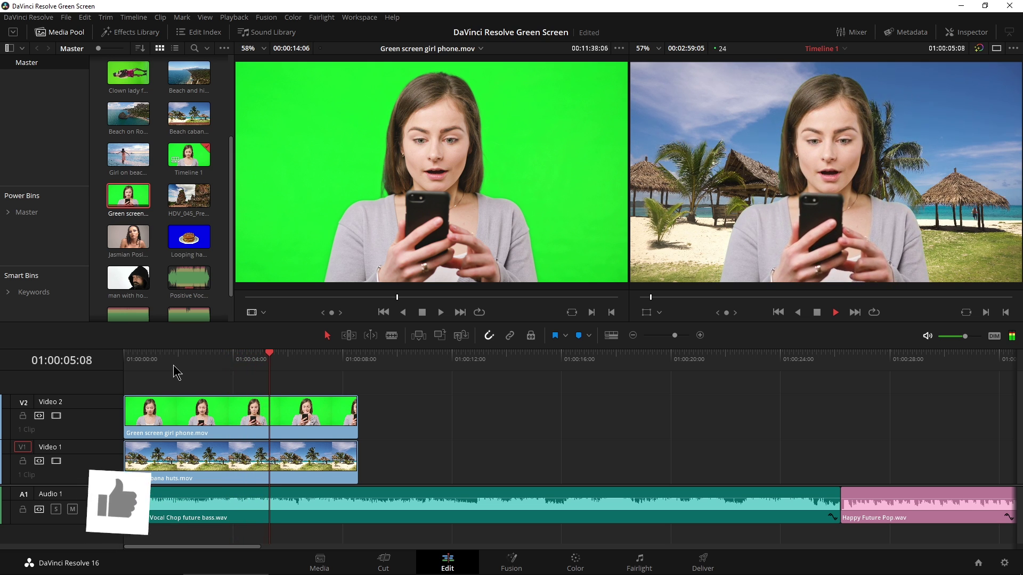
key("space")
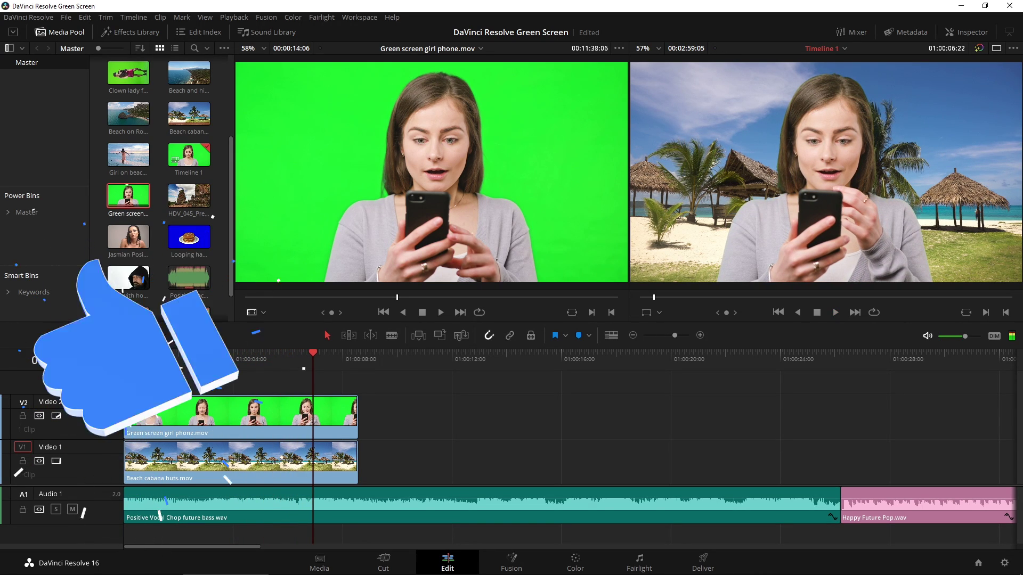
On the Color page, add, move and invert a circle window, disable it, then return to Edit at 01:00:05:04
left_click(576, 563)
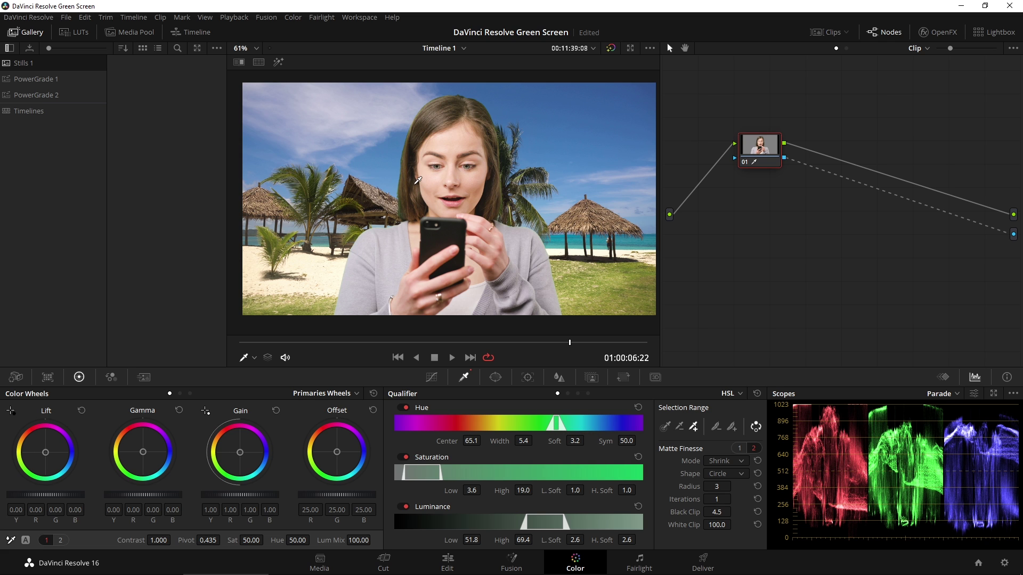
scroll(418, 186, "up", 5)
scroll(416, 191, "down", 2)
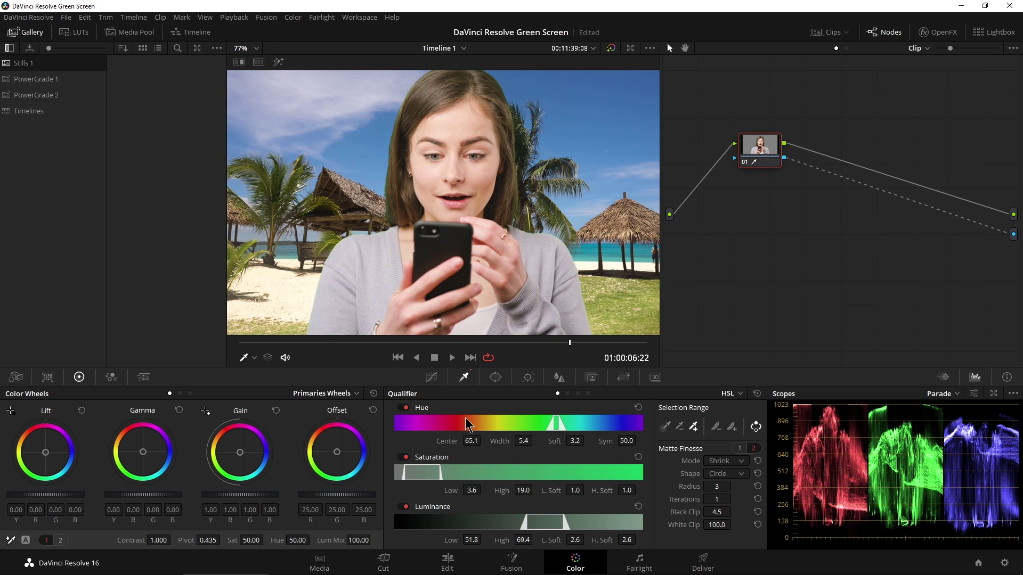
left_click(496, 378)
left_click(407, 463)
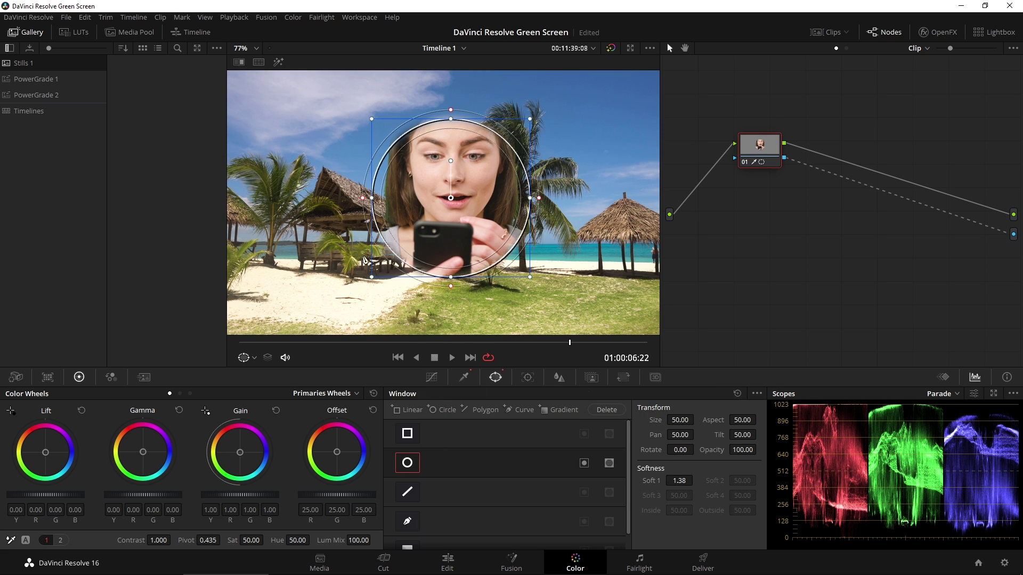
left_click_drag(447, 194, 358, 172)
left_click(584, 463)
left_click_drag(384, 260, 397, 259)
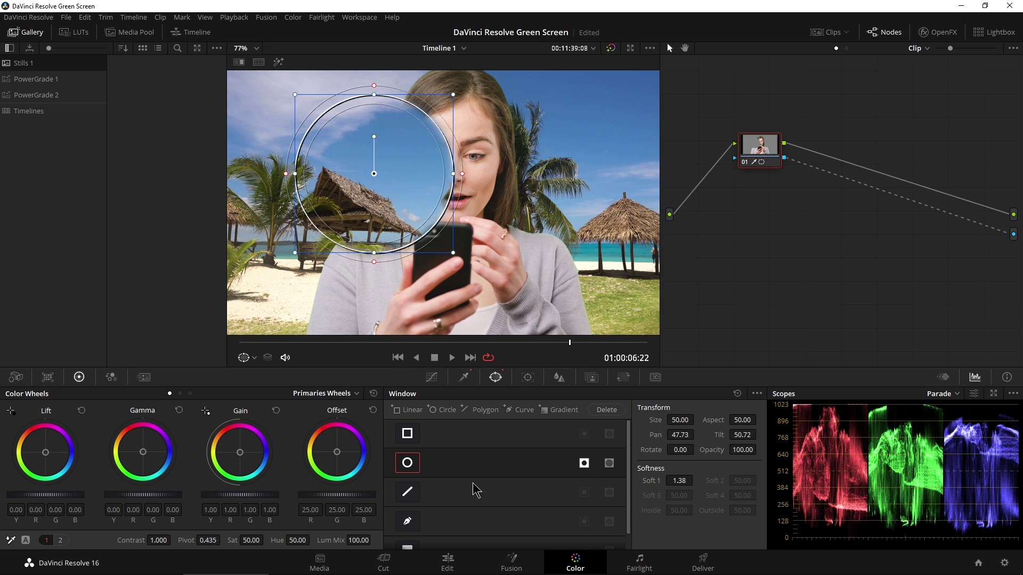
left_click(406, 468)
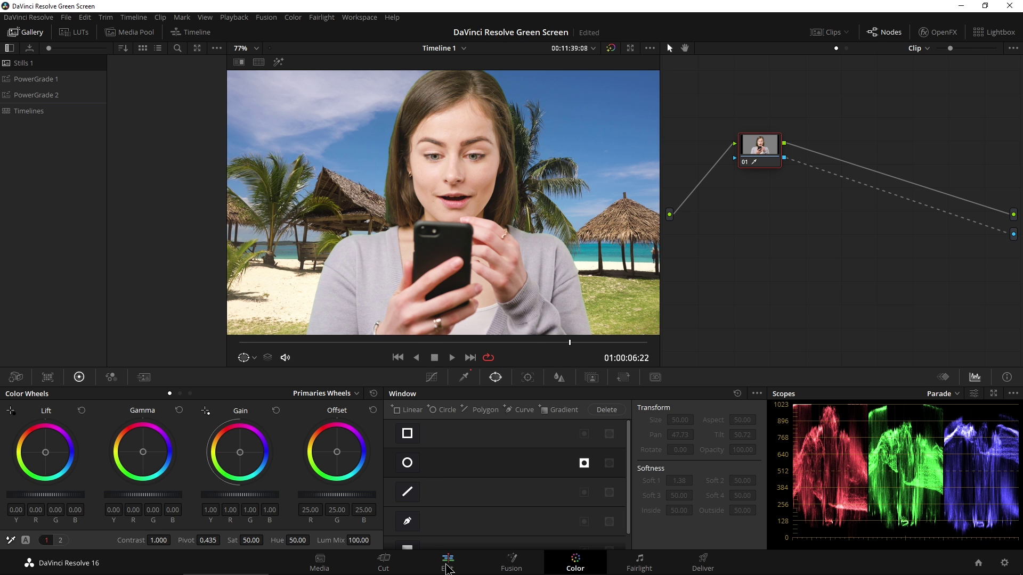
left_click(446, 567)
left_click(247, 362)
Rearrange Video 1, dropping in the temple clip and sliding the beach cabana clip over it
left_click(265, 362)
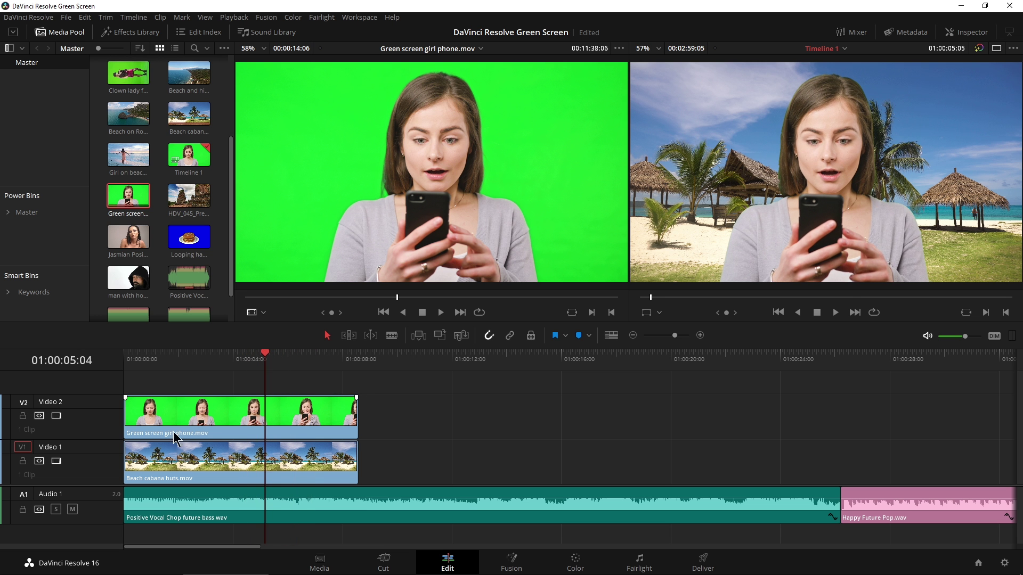
left_click(206, 464)
left_click_drag(205, 464, 534, 445)
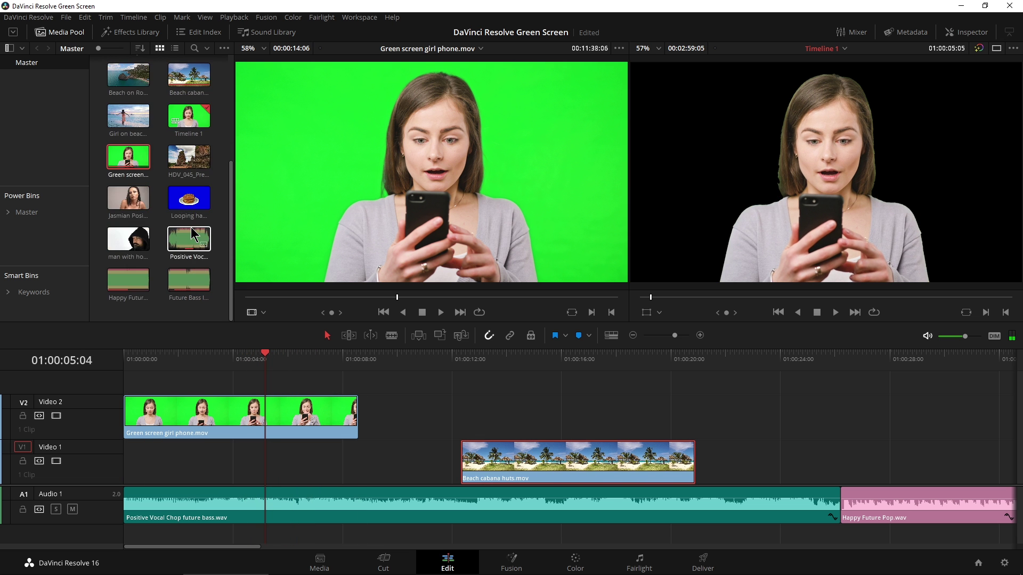
scroll(200, 261, "up", 2)
left_click_drag(200, 261, 145, 457)
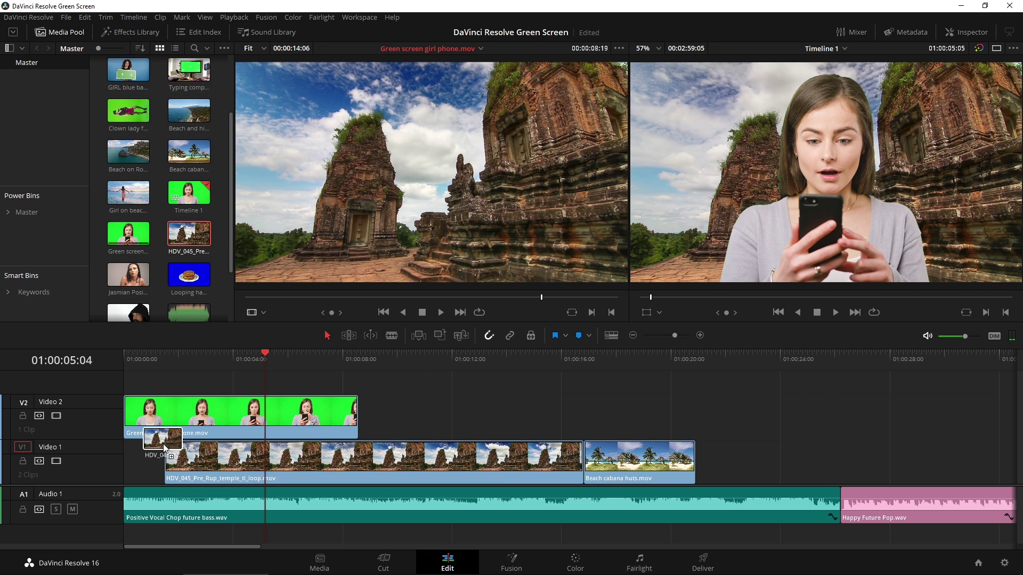
left_click_drag(229, 362, 205, 375)
left_click_drag(589, 463, 219, 427)
Place HDV_045_Pre_Rup_temple_ti_loop.mov on Video 1 after the beach clip and select it
left_click(231, 363)
mouse_move(237, 369)
left_mouse_down()
mouse_move(376, 370)
mouse_move(142, 370)
mouse_move(244, 381)
mouse_move(235, 381)
left_mouse_up()
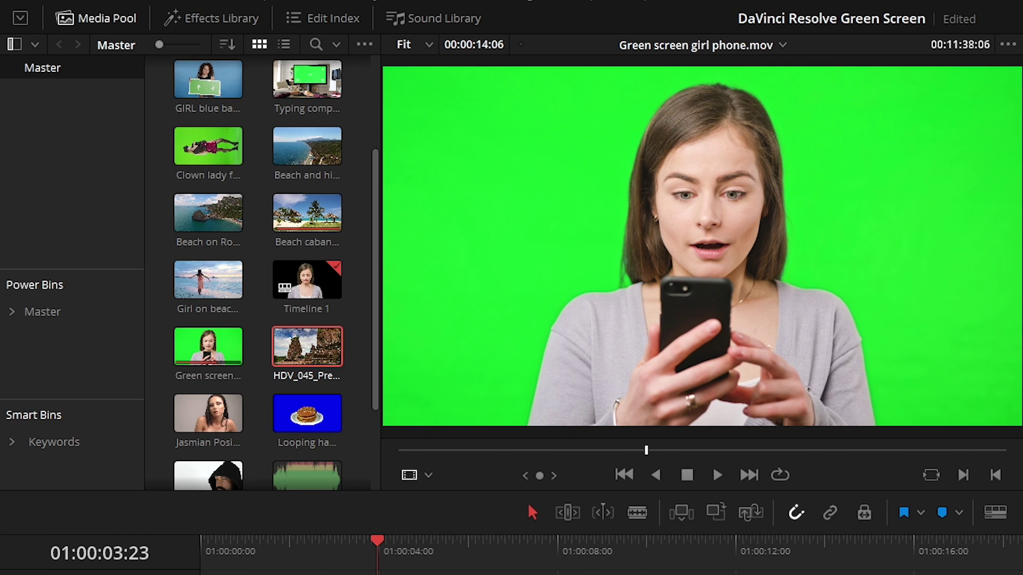
left_click_drag(388, 564, 686, 570)
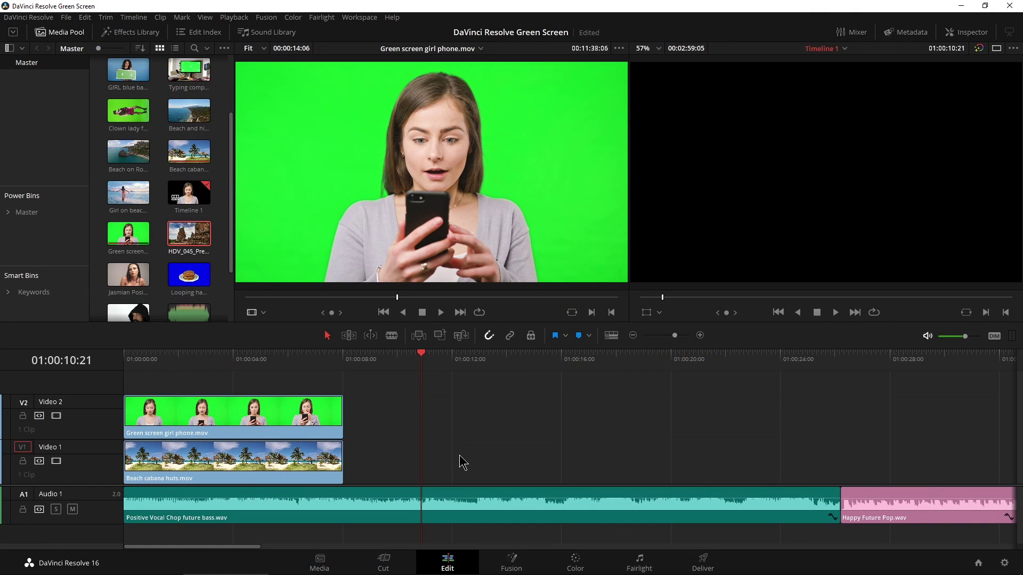
left_click_drag(179, 247, 481, 392)
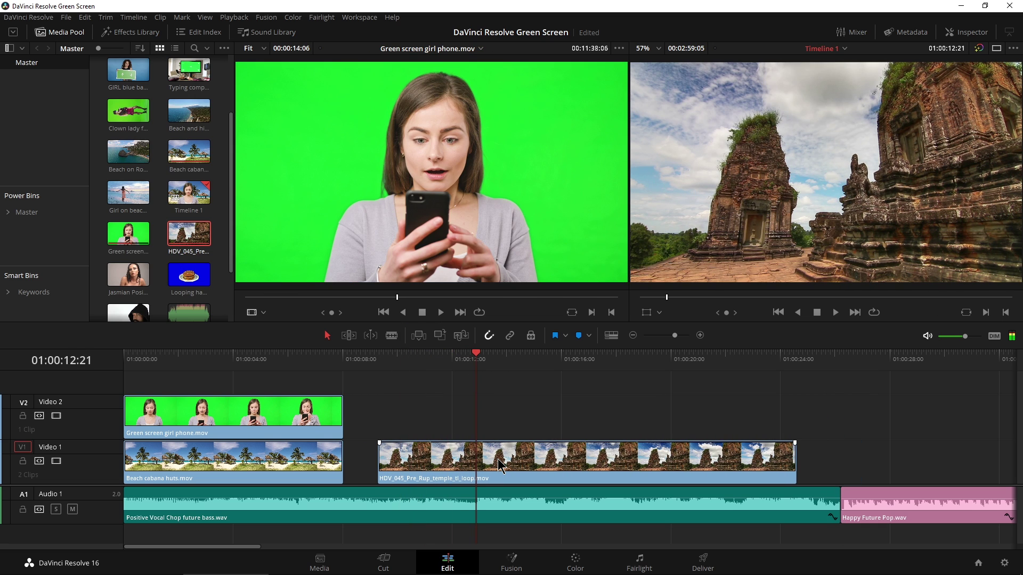
left_click(498, 460)
Open the temple clip in Fusion and position its MediaIn1 node in the graph
left_click(512, 567)
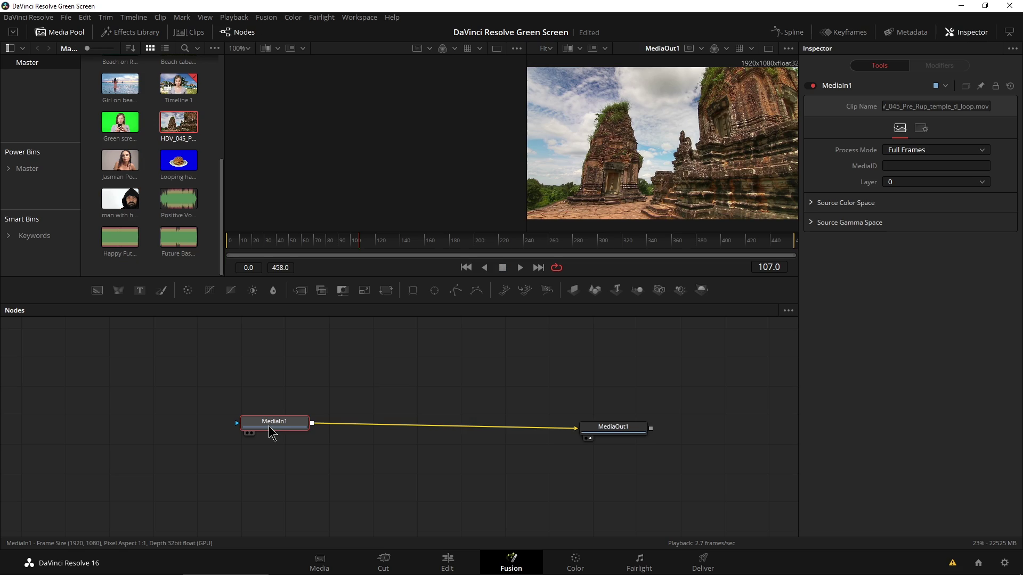
left_click_drag(270, 427, 295, 444)
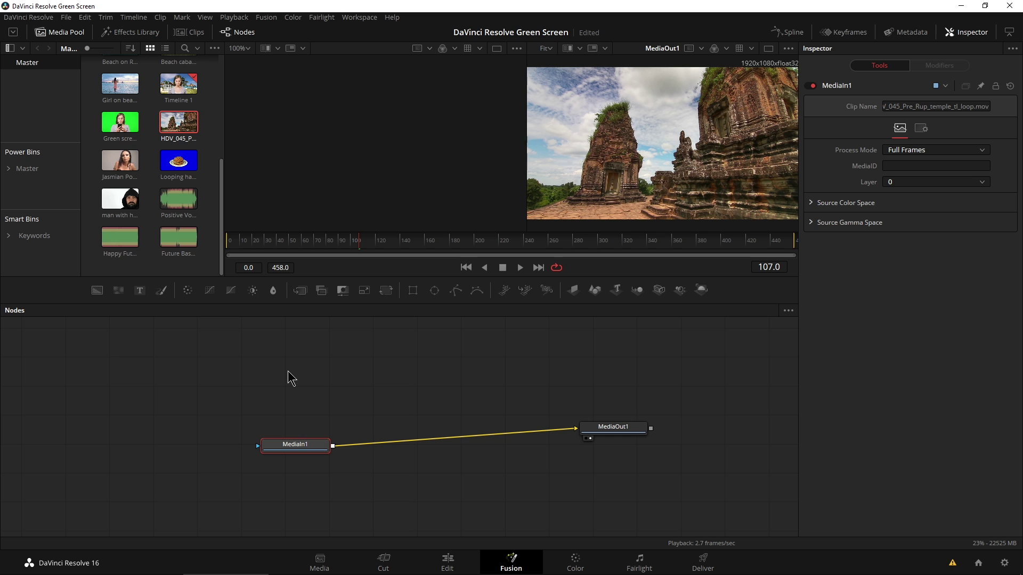
left_click(77, 36)
left_click(53, 36)
Add the green-screen girl clip to the node graph and name its node GREEN
left_click_drag(120, 122, 297, 379)
right_click(296, 379)
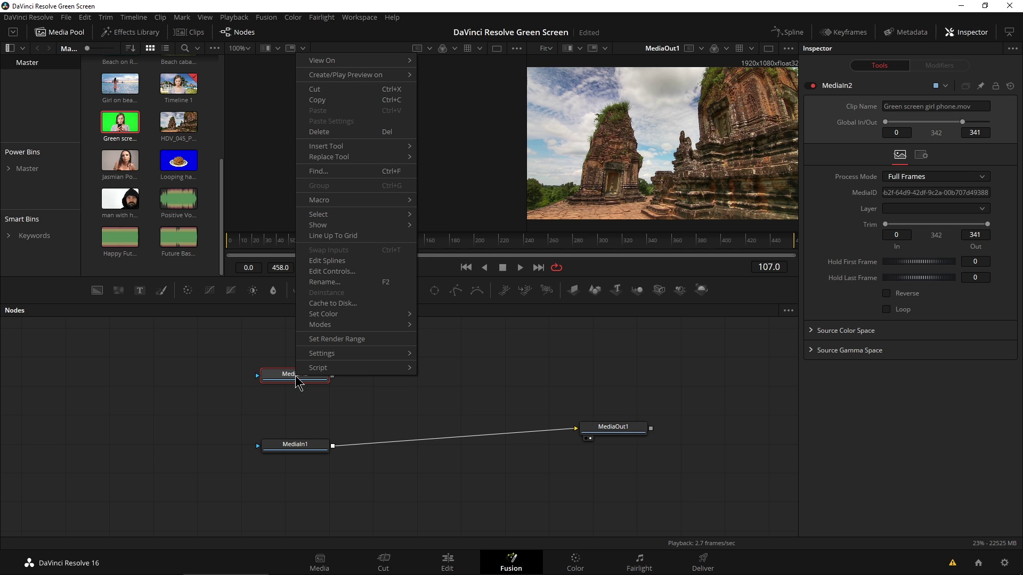
left_click(353, 283)
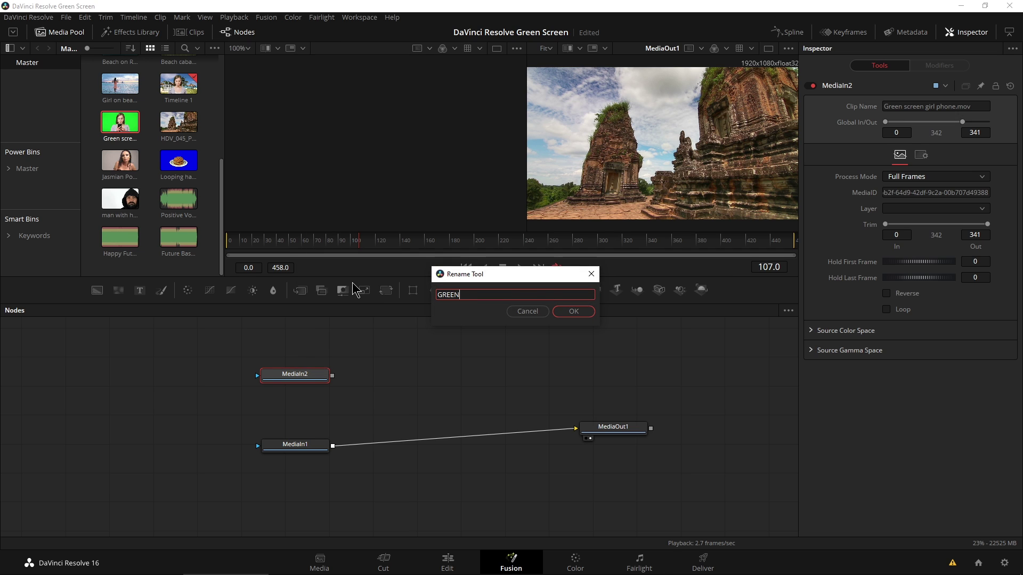
key("Return")
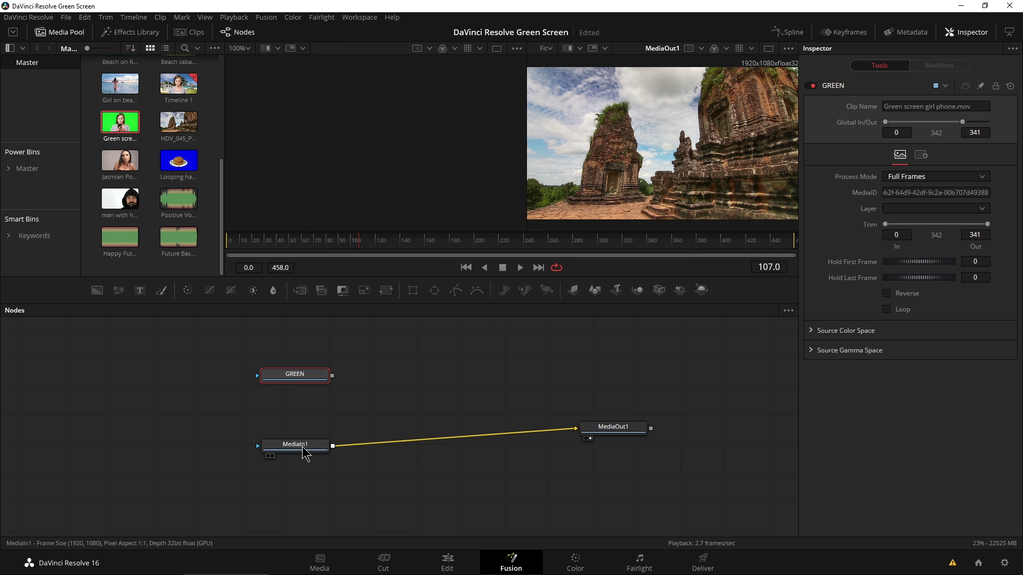
Rename the temple MediaIn1 node to BACKGROUND and show GREEN in the left viewer
right_click(300, 449)
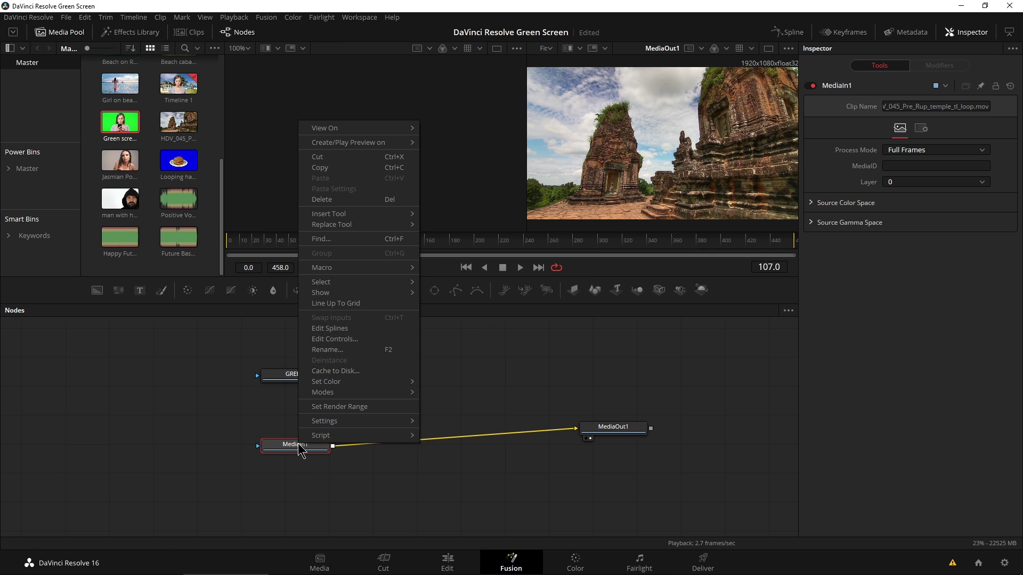
left_click(340, 350)
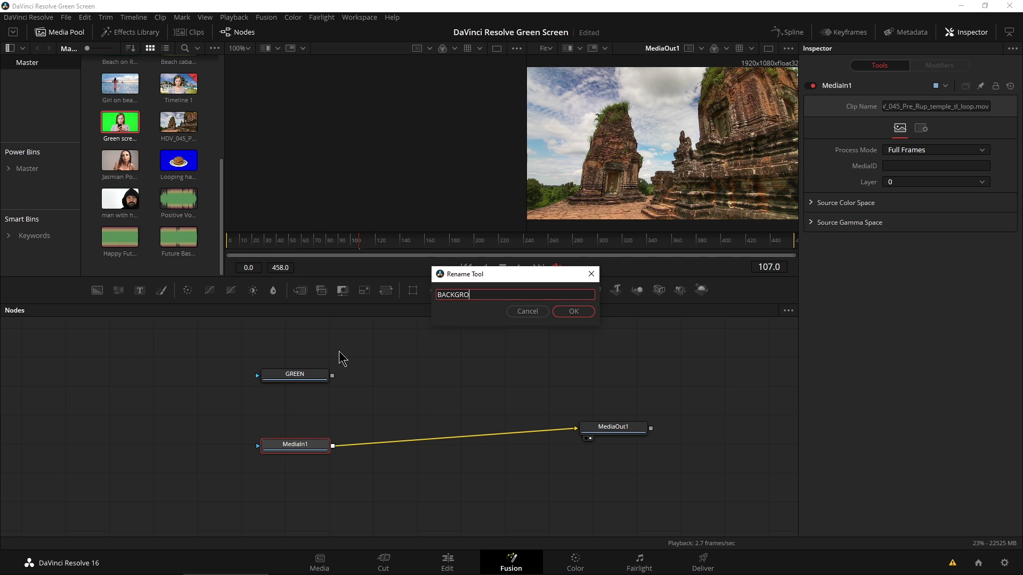
left_click(575, 312)
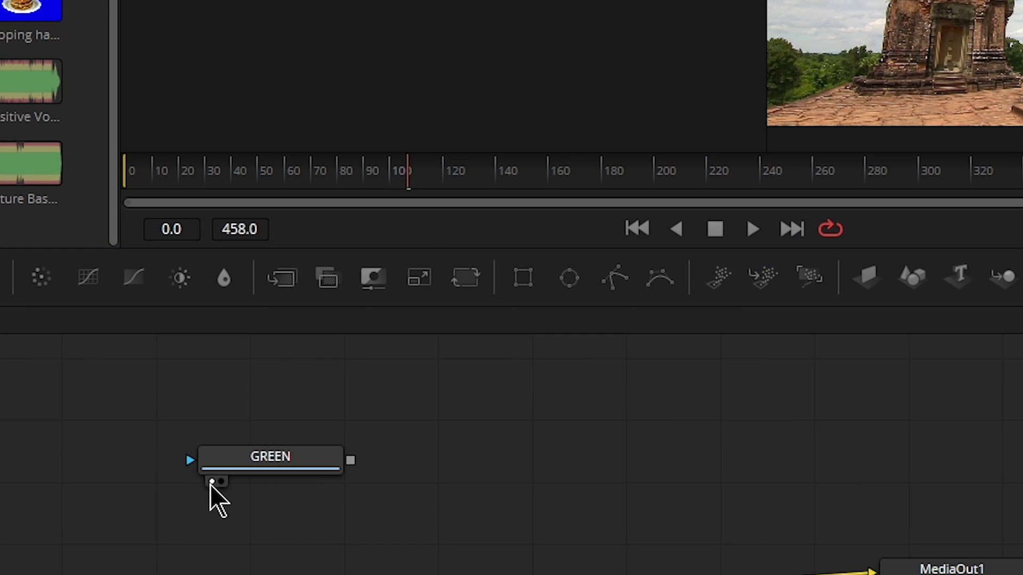
left_click(212, 482)
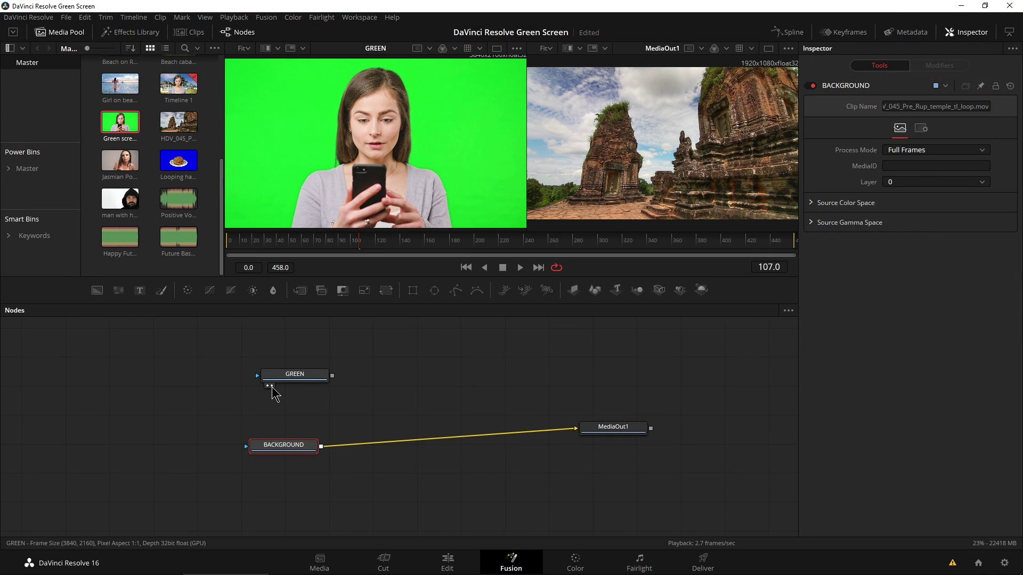
Show the final output in the right viewer and line up the GREEN and BACKGROUND nodes
left_click(272, 386)
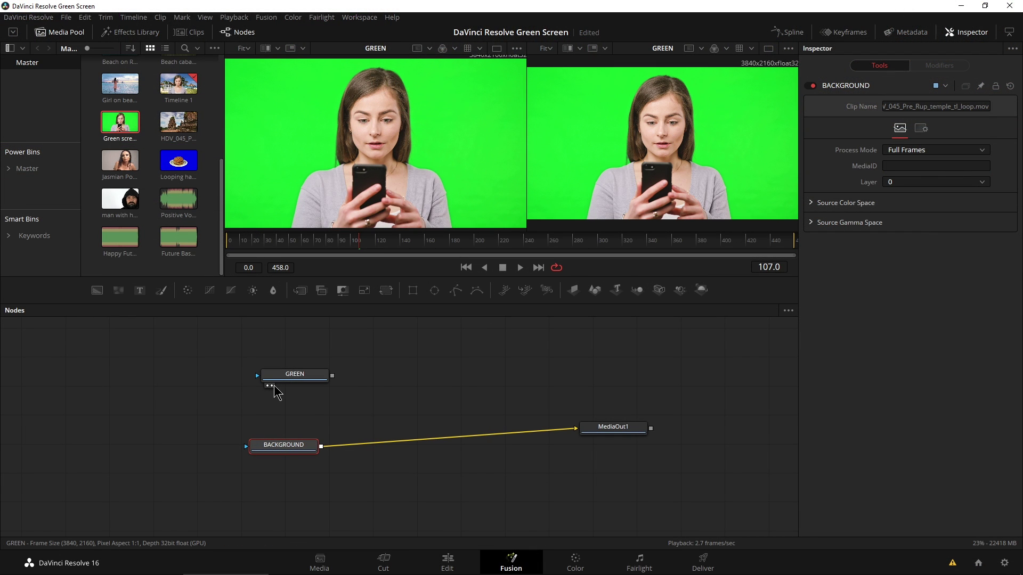
left_click(271, 387)
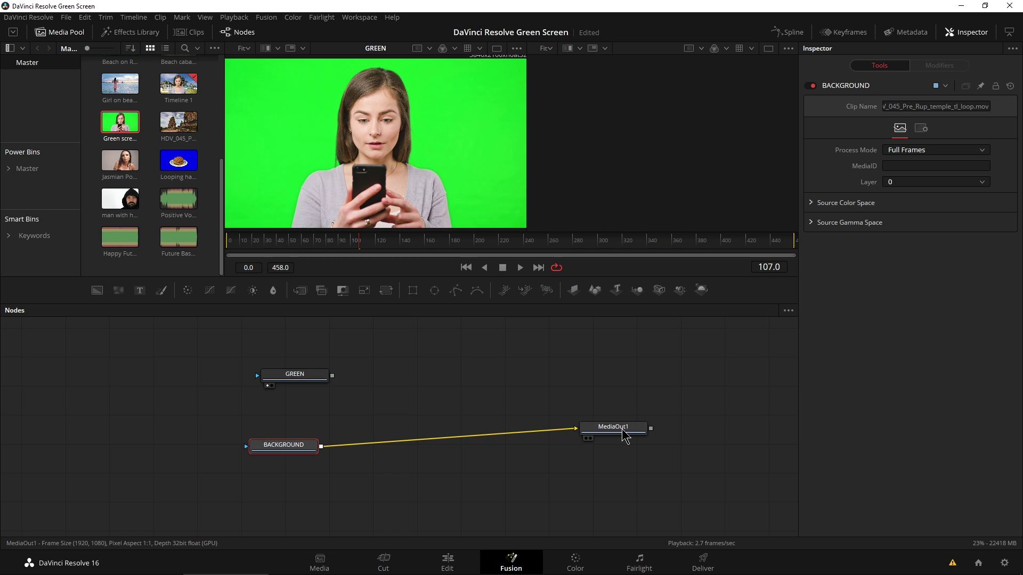
left_click(590, 438)
left_click_drag(604, 436, 605, 441)
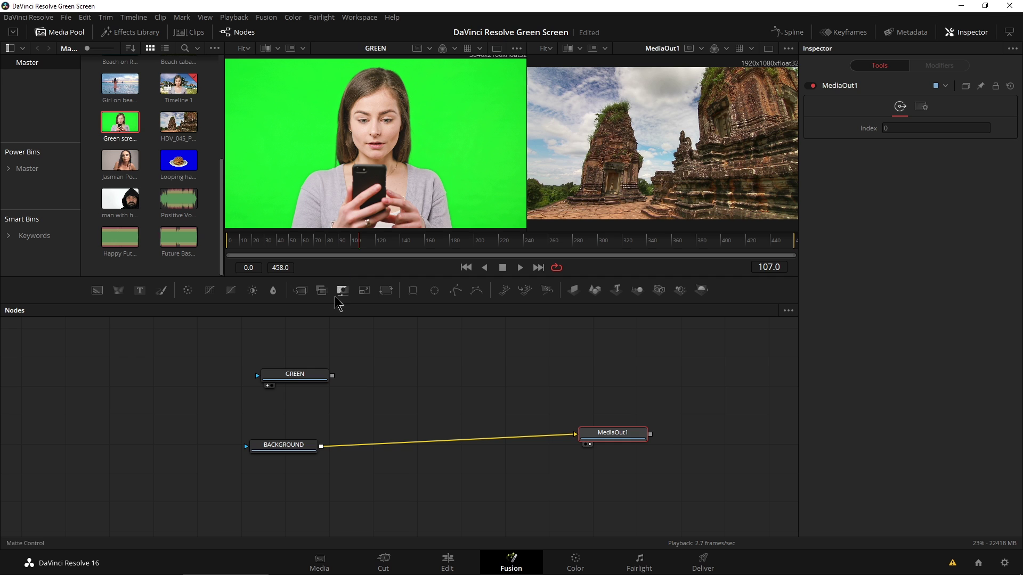
left_click_drag(306, 378, 287, 375)
left_click_drag(282, 445, 259, 449)
left_click_drag(275, 379, 270, 376)
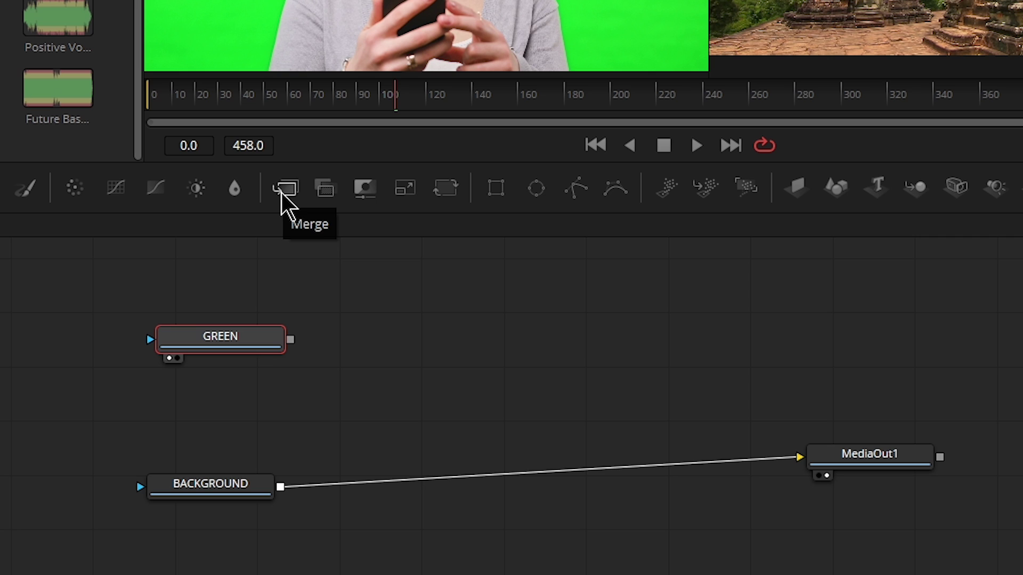
Add a Merge node fed by BACKGROUND, replacing BACKGROUND's direct link to MediaOut1
left_click_drag(281, 193, 421, 448)
left_click_drag(281, 487, 351, 450)
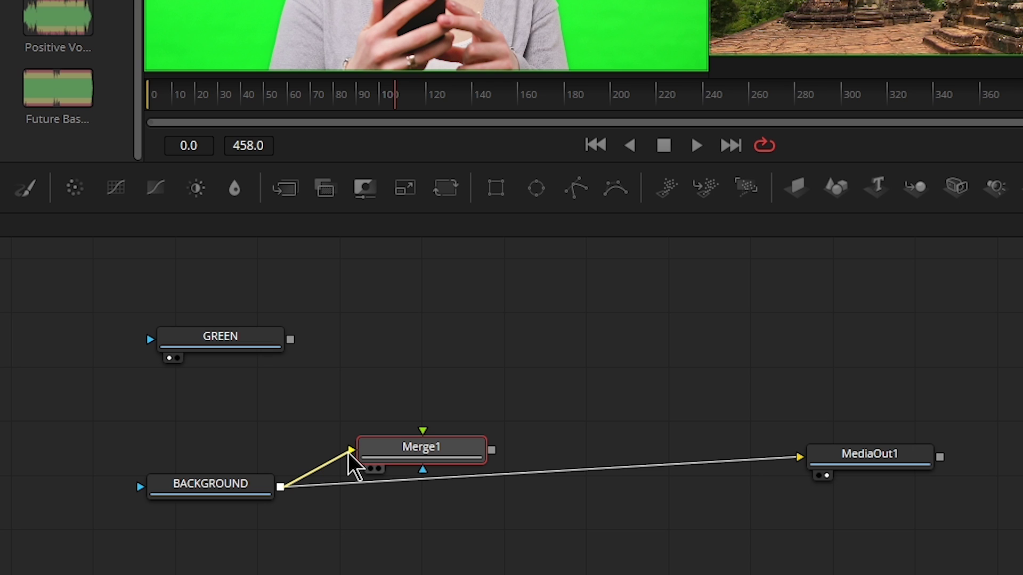
left_click_drag(415, 453, 430, 427)
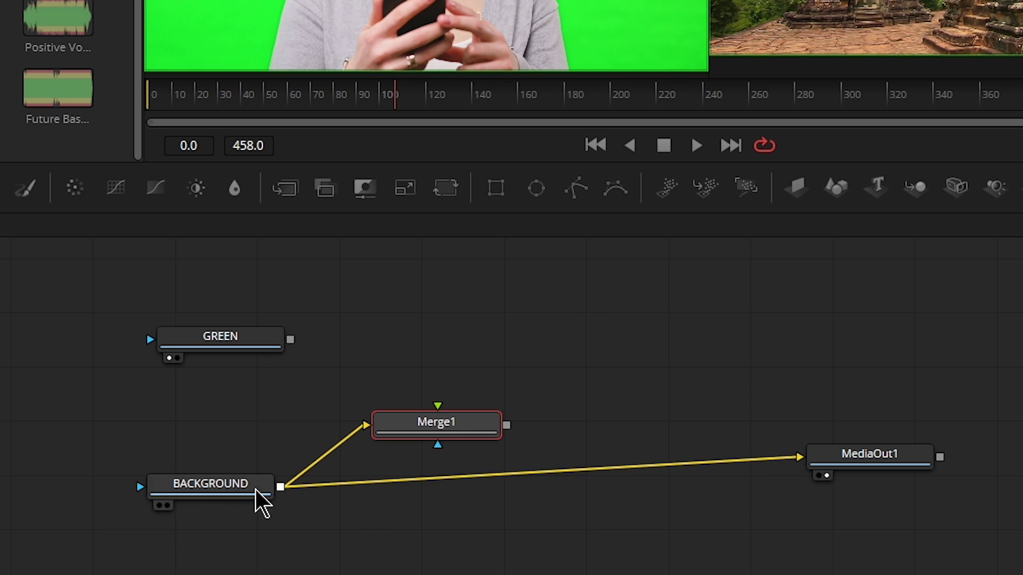
left_click_drag(796, 461, 552, 486)
left_click_drag(262, 491, 203, 486)
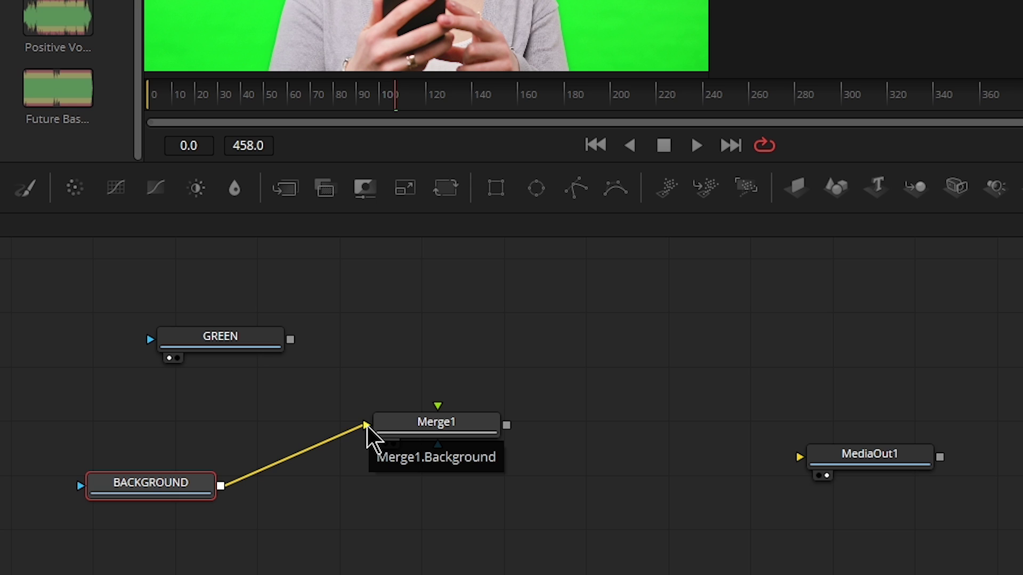
Connect GREEN to Merge1's foreground and Merge1's output to MediaOut1, then tidy the nodes
mouse_move(255, 337)
left_mouse_down()
mouse_move(245, 305)
mouse_move(235, 331)
left_mouse_up()
left_click(235, 331)
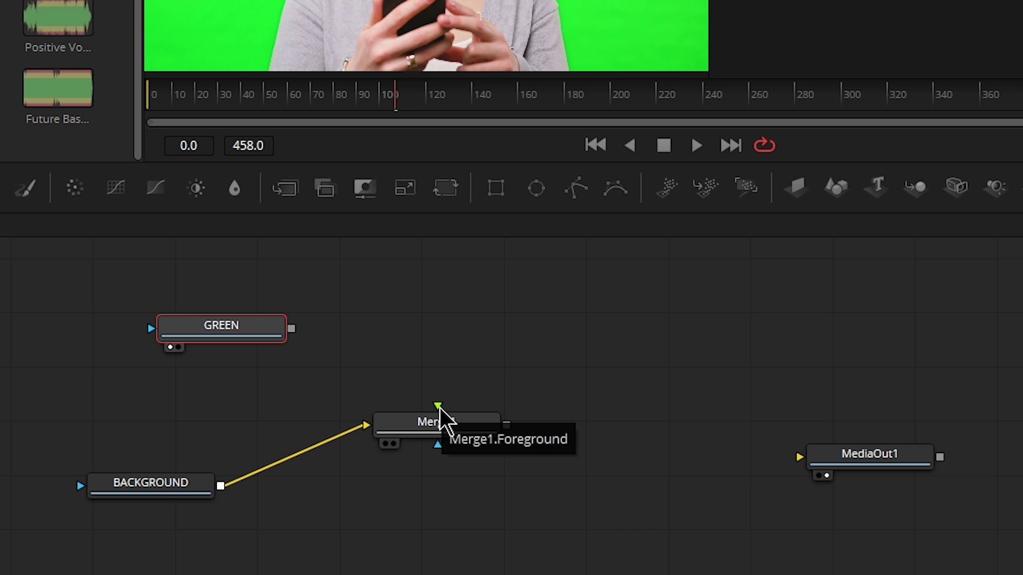
left_click_drag(291, 331, 441, 417)
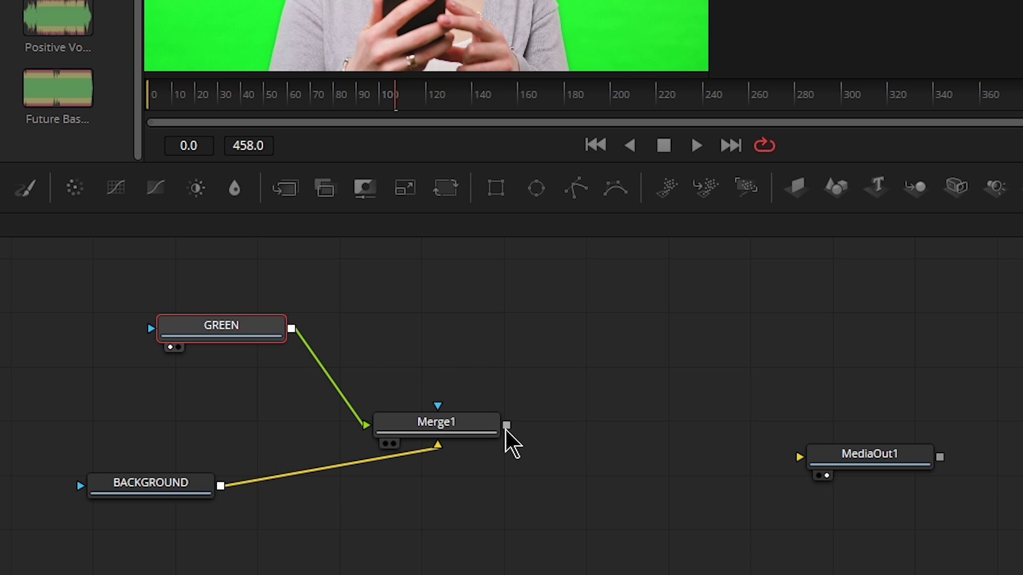
left_click_drag(506, 427, 799, 458)
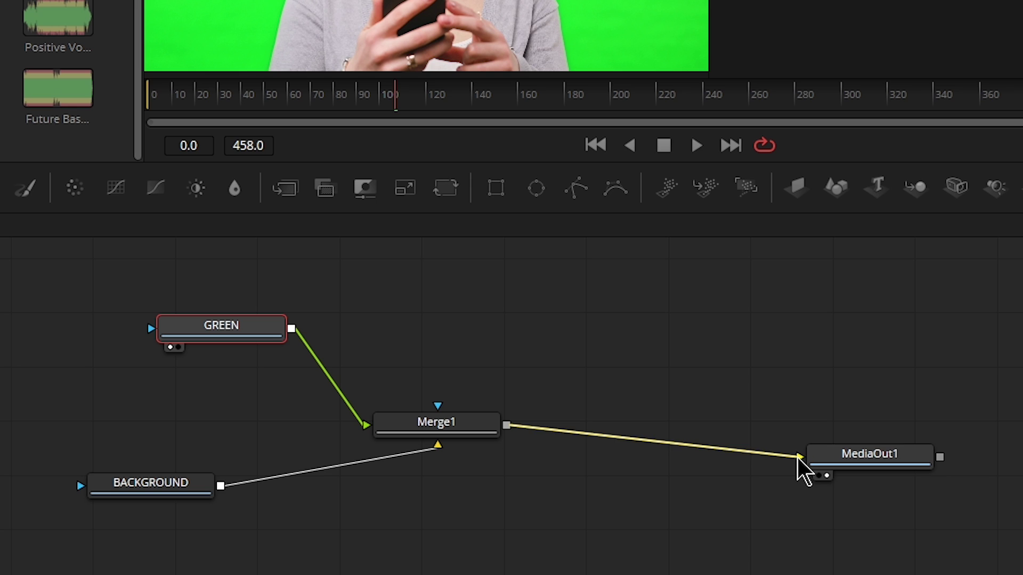
left_click_drag(457, 430, 495, 429)
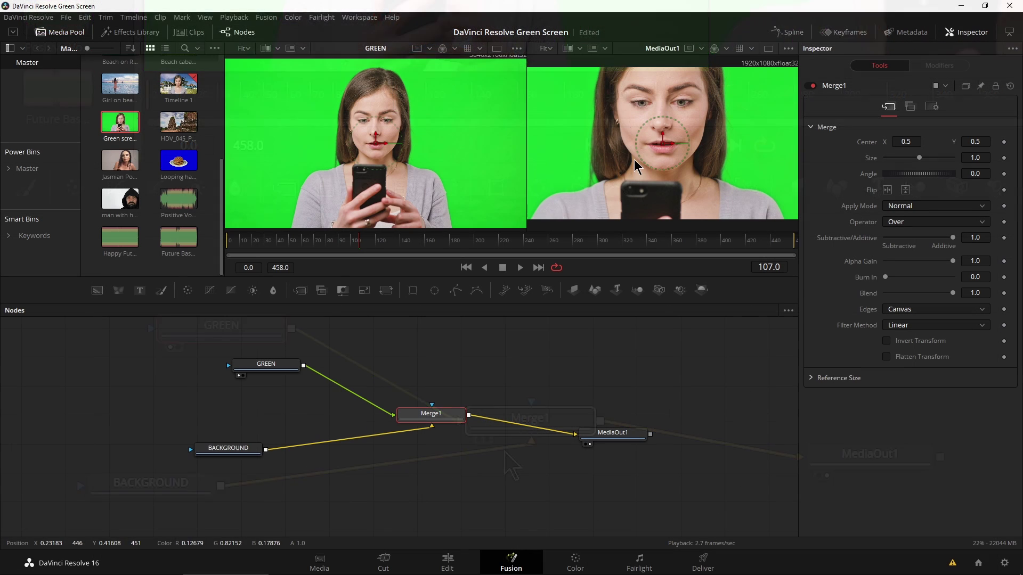
left_click_drag(293, 368, 316, 368)
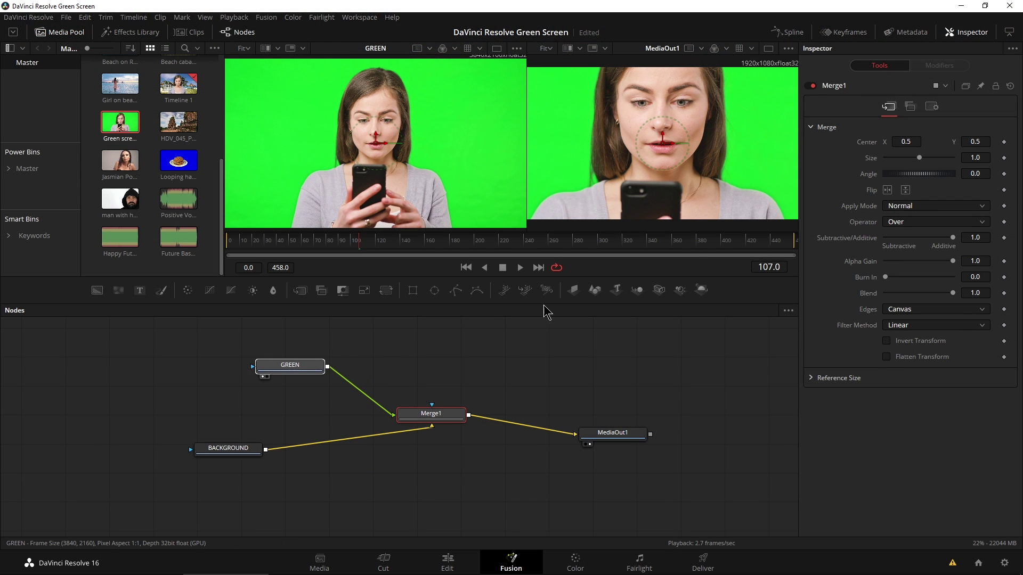
left_click_drag(240, 457, 229, 461)
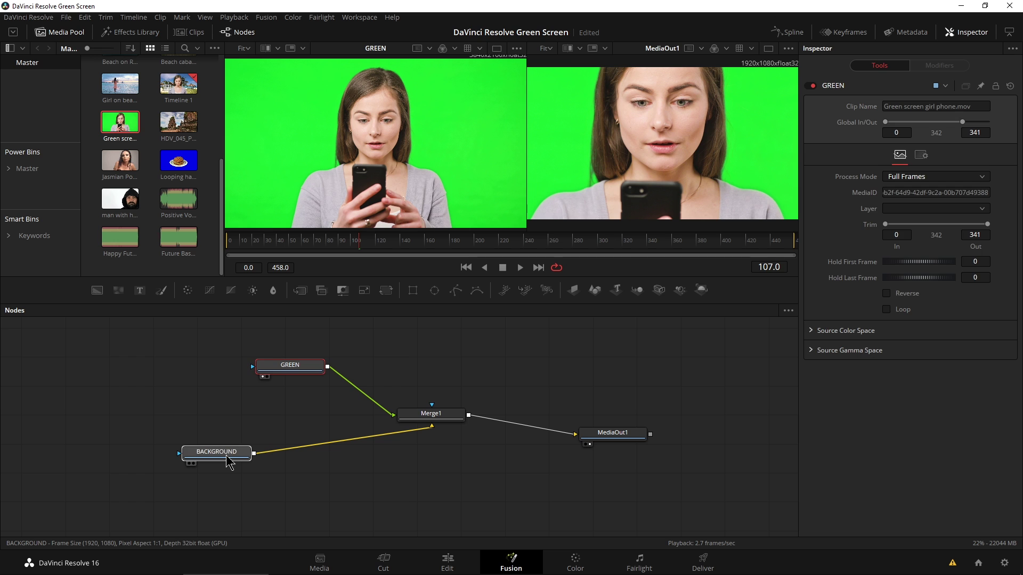
left_click_drag(308, 362, 253, 375)
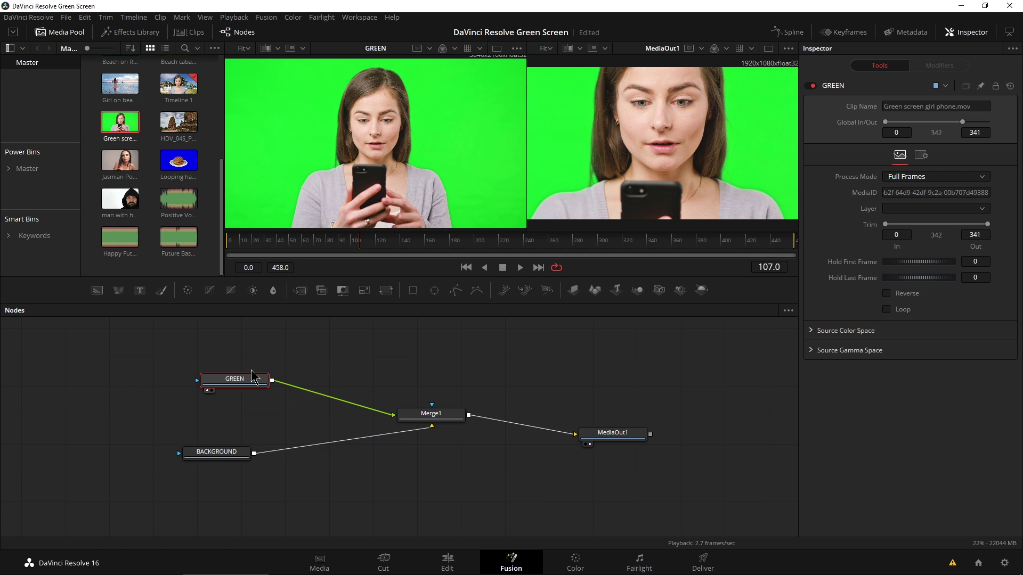
Add a Delta Keyer node from the Tools > Matte section of the effects library
left_click(127, 33)
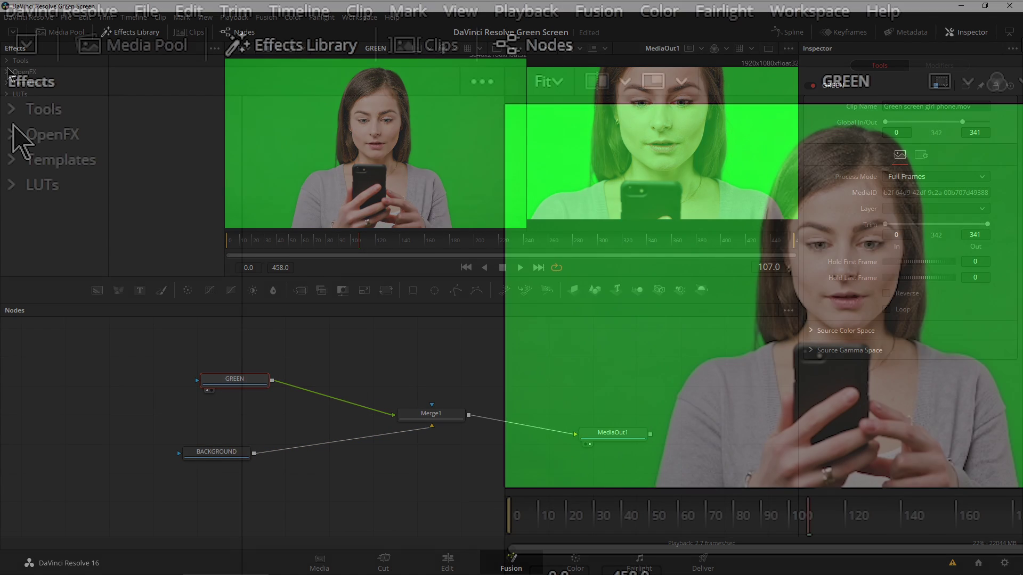
left_click(7, 61)
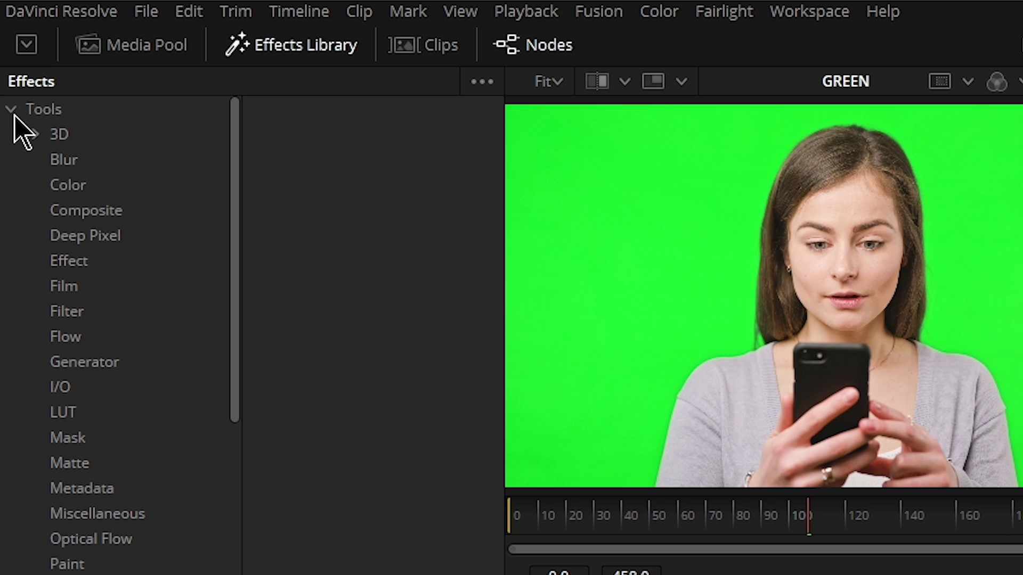
scroll(12, 147, "down", 3)
scroll(19, 299, "down", 3)
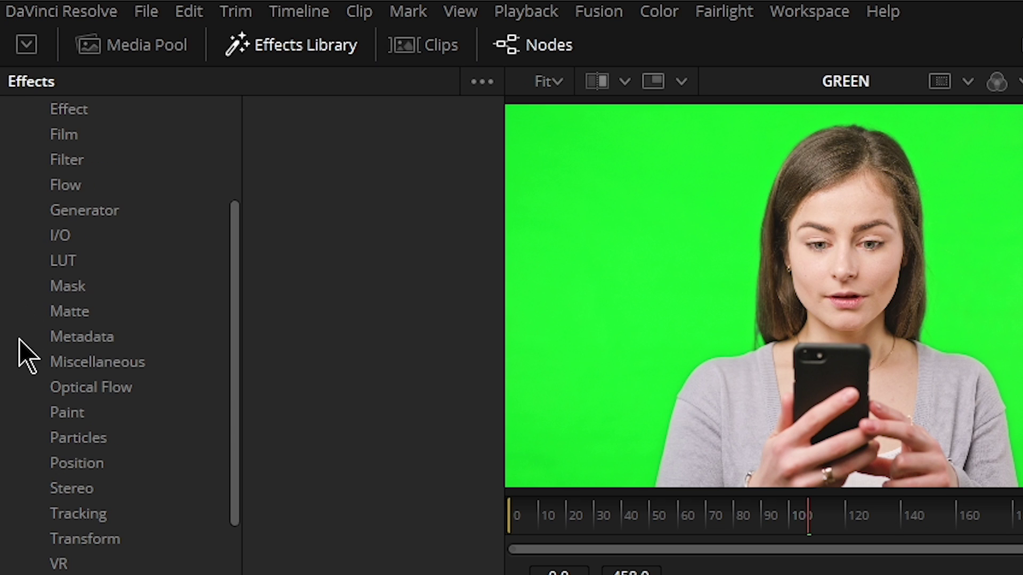
left_click(58, 312)
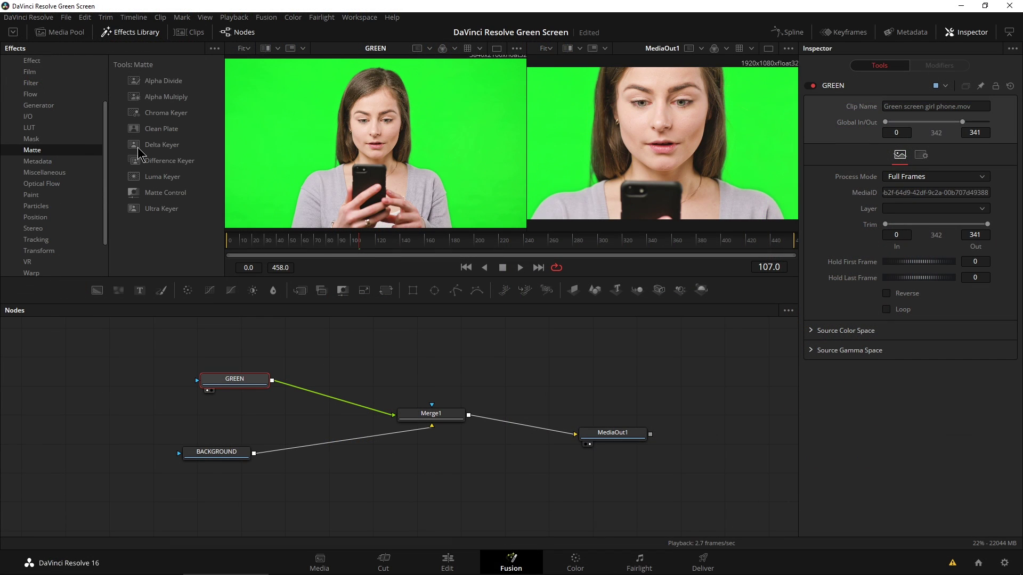
left_click(309, 311)
left_click_drag(320, 338, 355, 353)
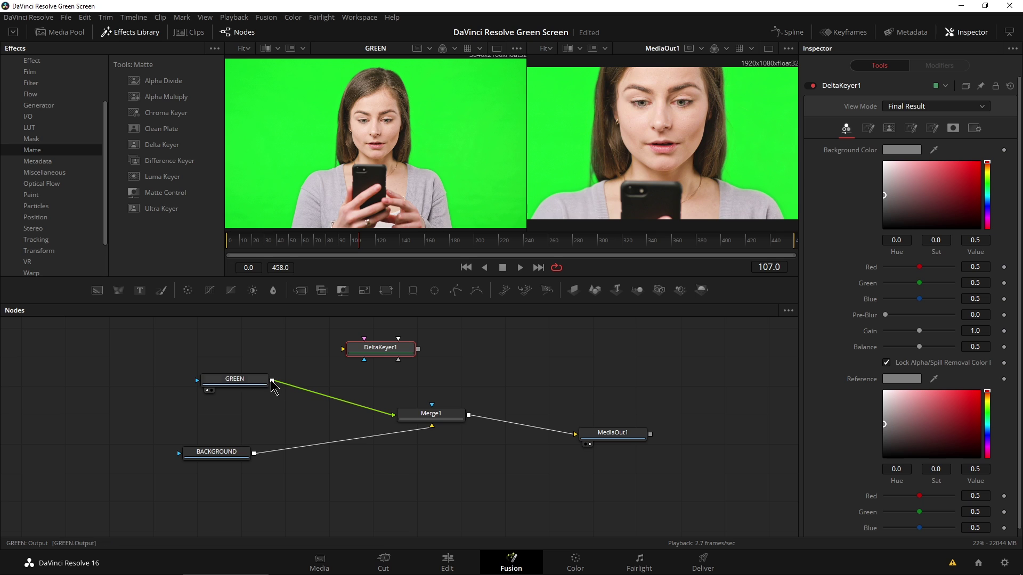
Route GREEN into DeltaKeyer1 and remove its direct link to Merge1's foreground
left_click_drag(272, 380, 347, 352)
left_click_drag(393, 415, 326, 409)
left_click_drag(368, 355, 449, 434)
Sample the green backdrop with DeltaKeyer1's Background Color picker to key the girl over the temple
left_click_drag(239, 379, 223, 373)
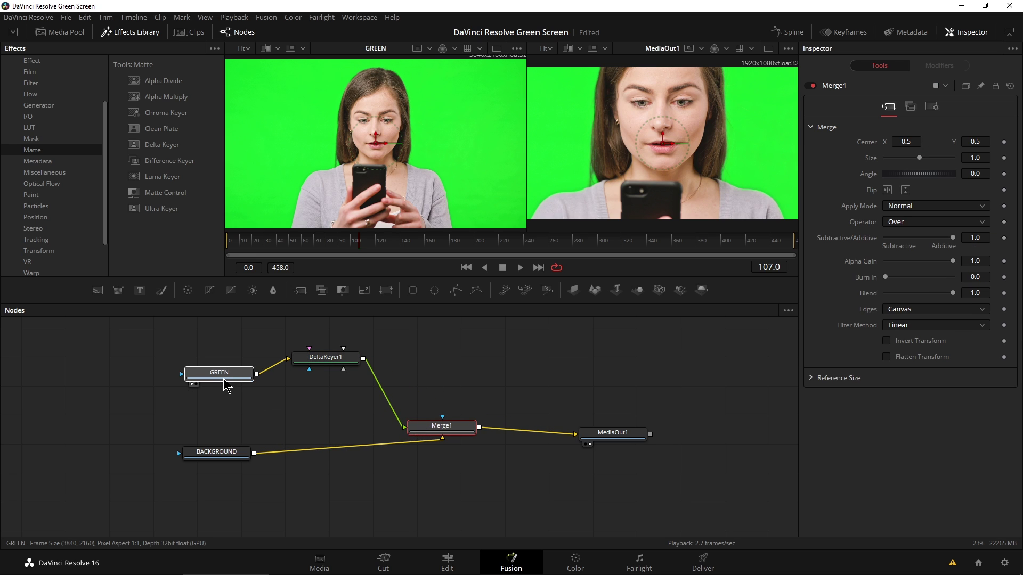
left_click(340, 359)
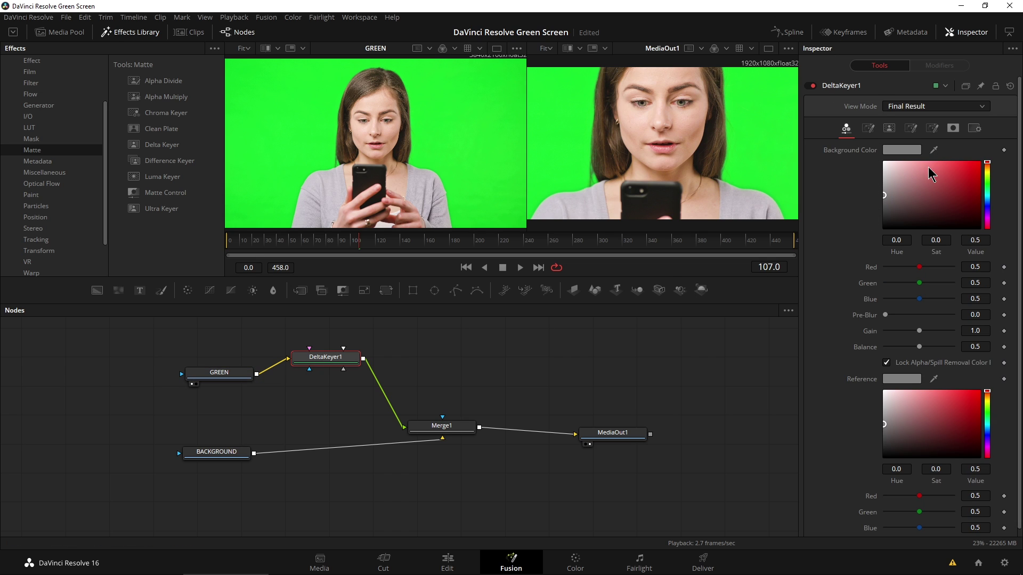
left_click(867, 128)
left_click(889, 128)
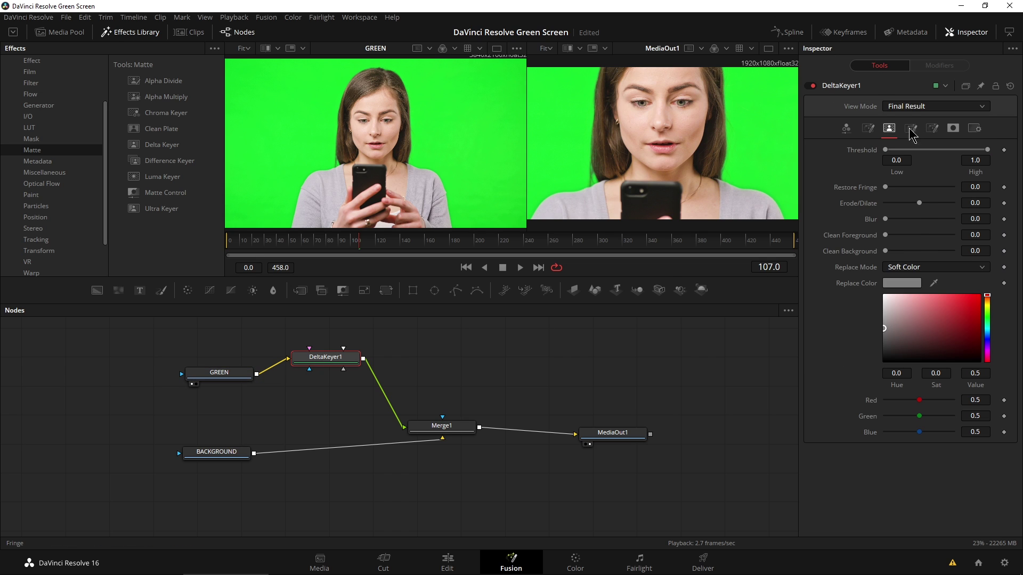
left_click(910, 128)
left_click(847, 129)
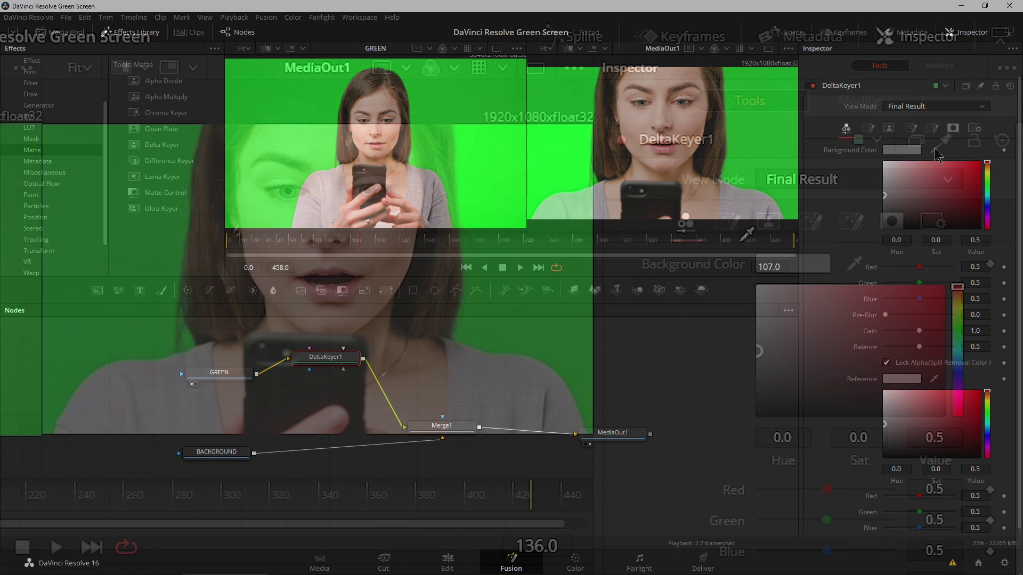
left_click_drag(935, 148, 788, 117)
left_click_drag(541, 196, 524, 248)
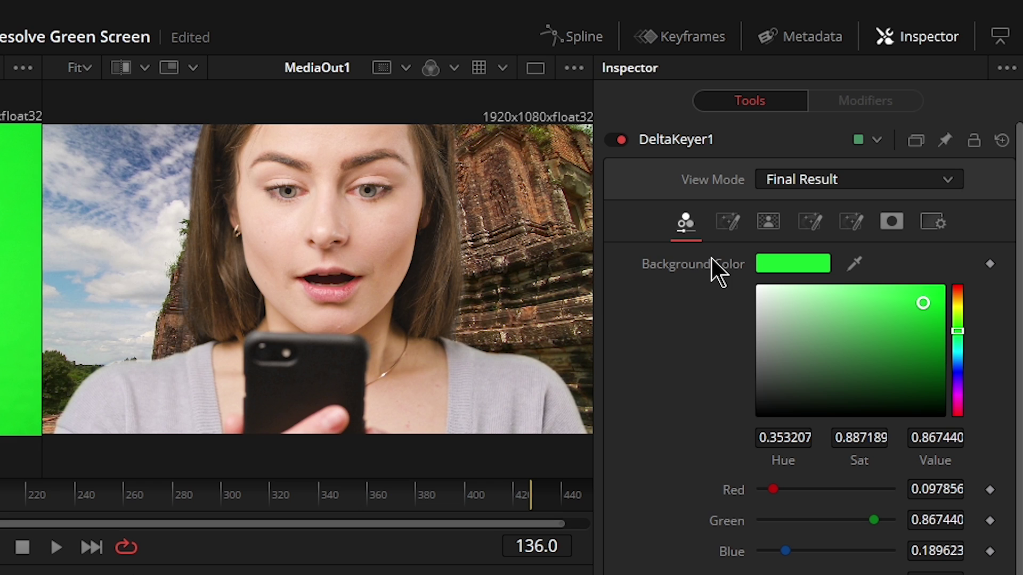
Try out DeltaKeyer1's pre-matte soft range and erode settings
left_click(725, 222)
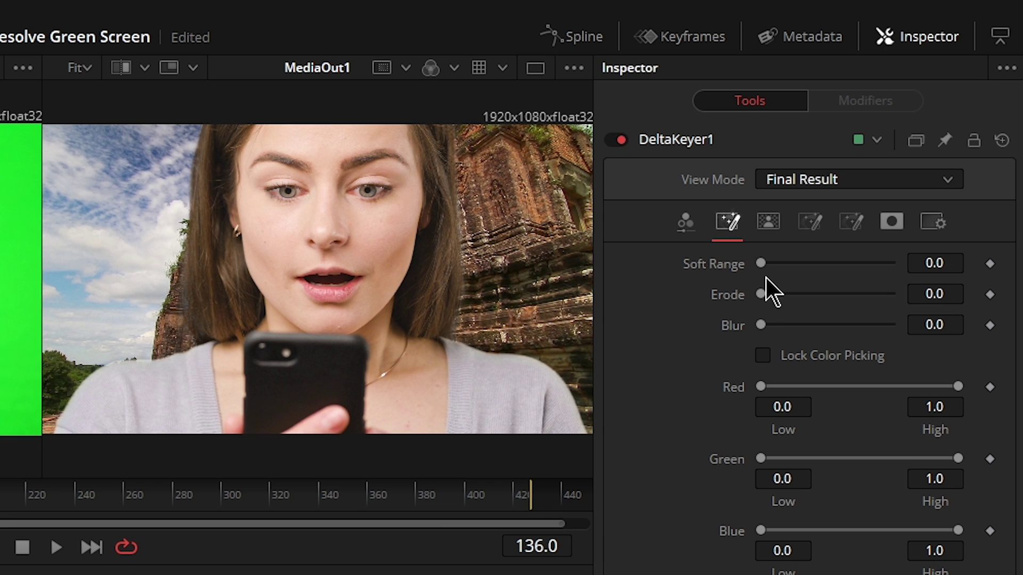
mouse_move(757, 261)
left_mouse_down()
mouse_move(768, 261)
mouse_move(756, 261)
left_mouse_up()
scroll(190, 306, "up", 2)
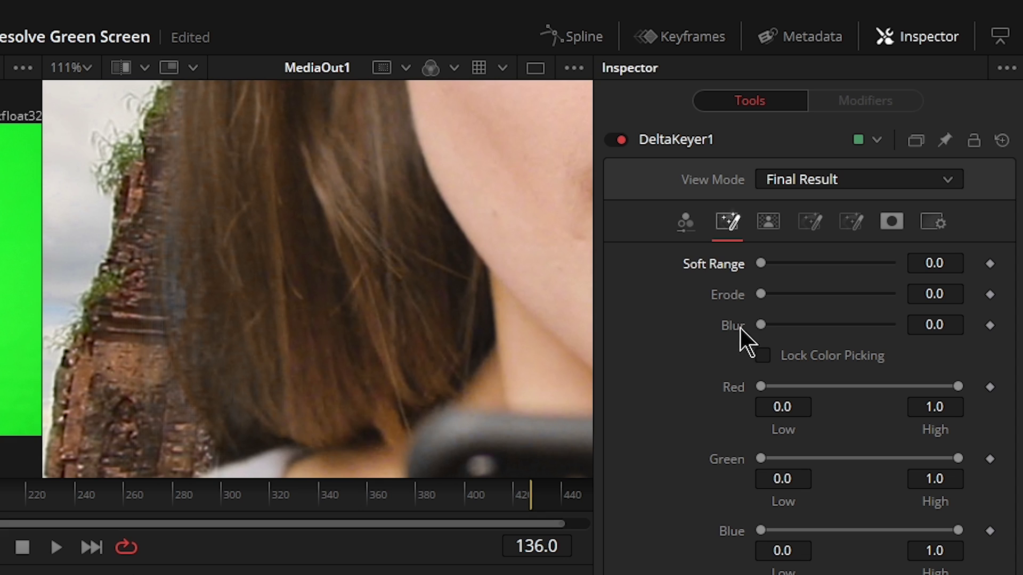
left_click_drag(760, 296, 738, 326)
Set Matte Threshold Low to 0.35 and Erode/Dilate to -0.0013, zooming to inspect the hair edges
left_click(768, 222)
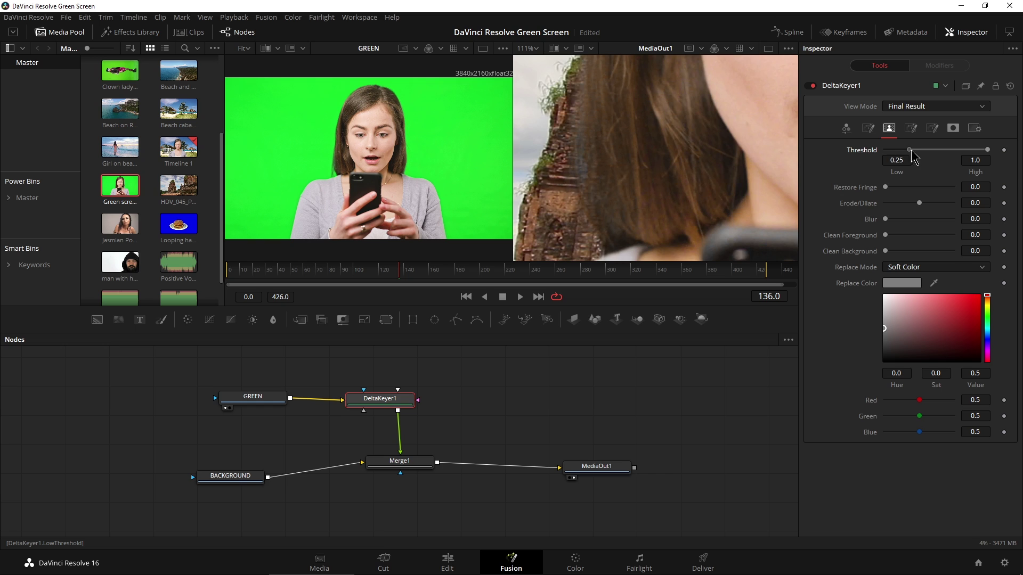
mouse_move(913, 156)
left_mouse_down()
mouse_move(960, 159)
mouse_move(933, 159)
left_mouse_up()
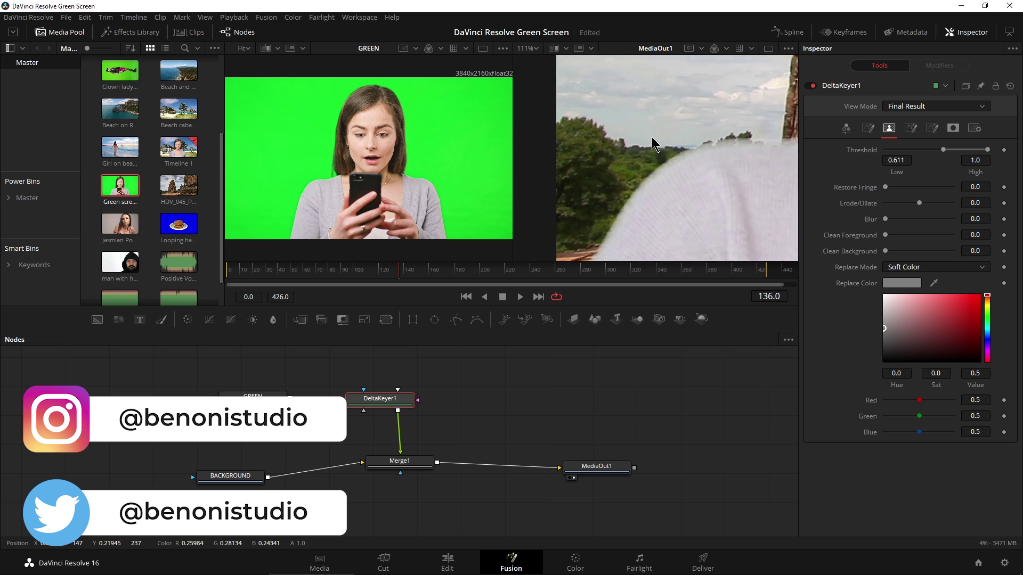
left_click_drag(943, 150, 919, 155)
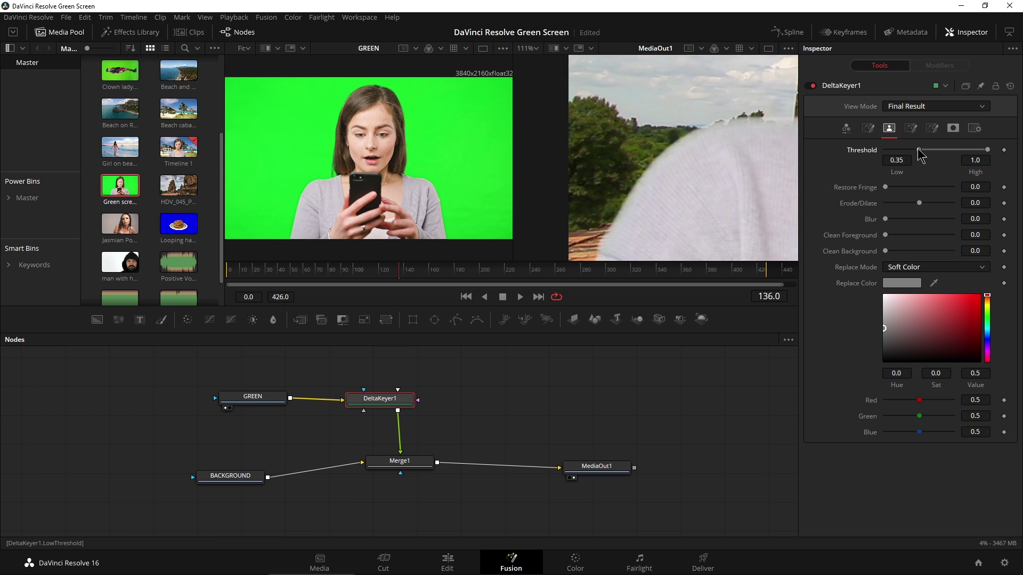
mouse_move(919, 203)
left_mouse_down()
mouse_move(900, 204)
mouse_move(930, 205)
mouse_move(909, 205)
left_mouse_up()
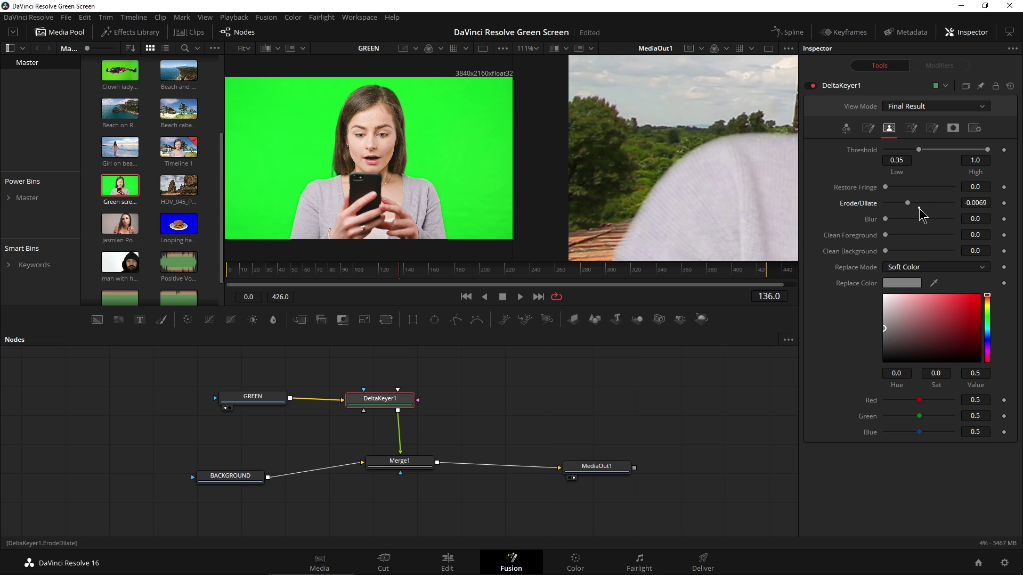
double_click(919, 208)
left_click_drag(920, 204, 917, 204)
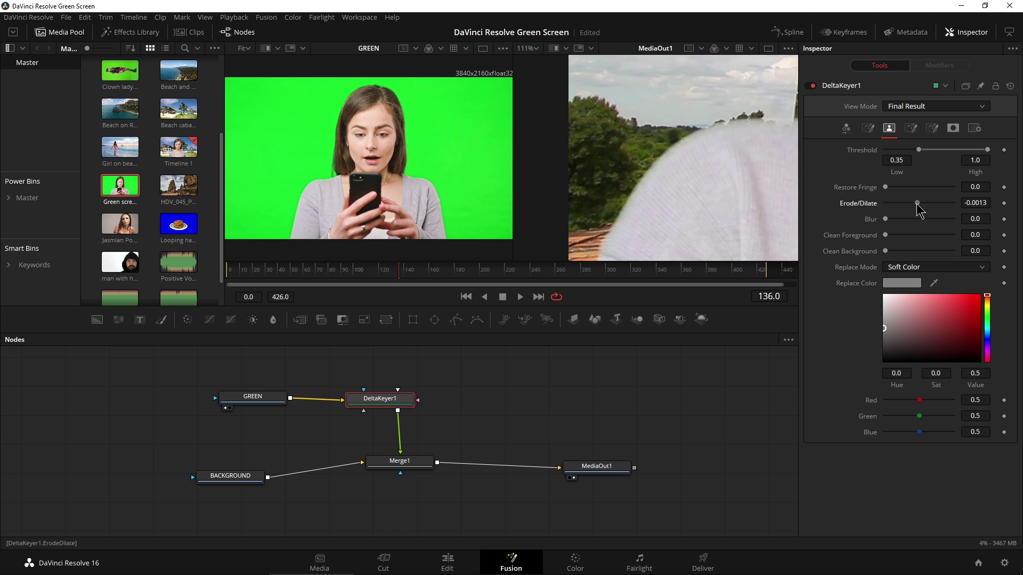
scroll(618, 177, "right", 5)
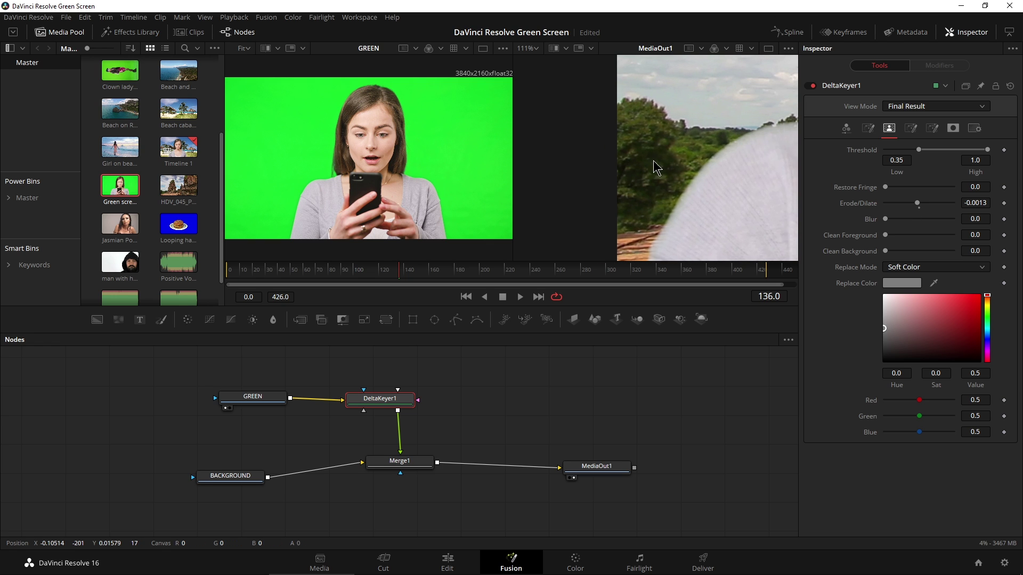
scroll(727, 132, "up", 5)
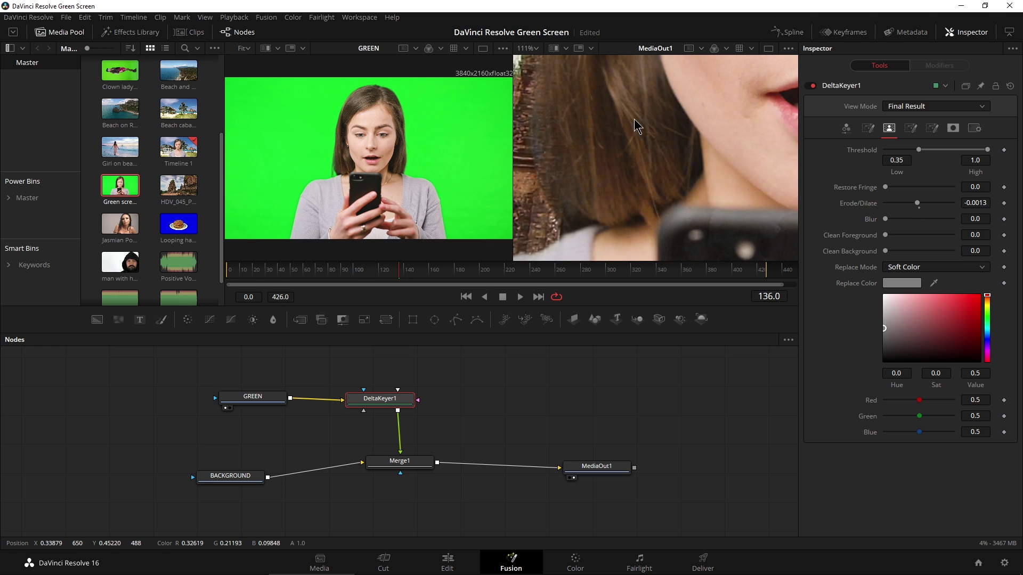
scroll(716, 160, "down", 8)
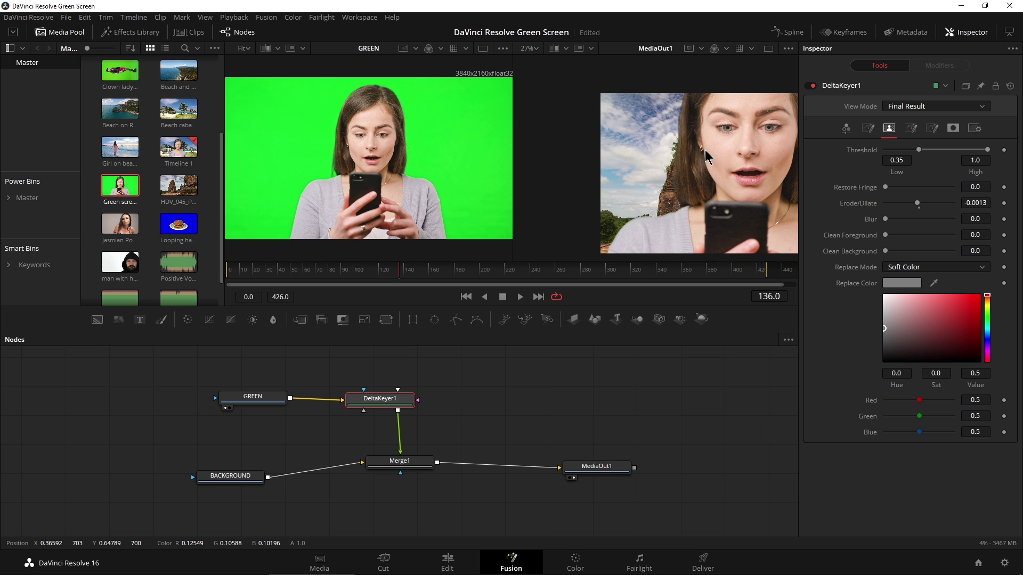
scroll(703, 165, "up", 5)
scroll(695, 178, "down", 3)
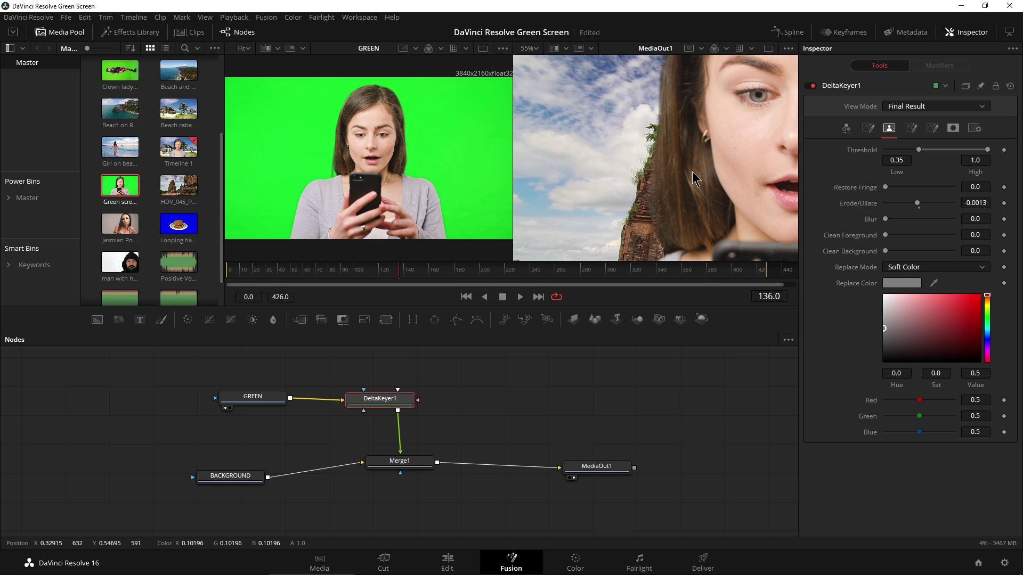
scroll(696, 176, "up", 3)
scroll(698, 173, "down", 3)
scroll(720, 157, "down", 1)
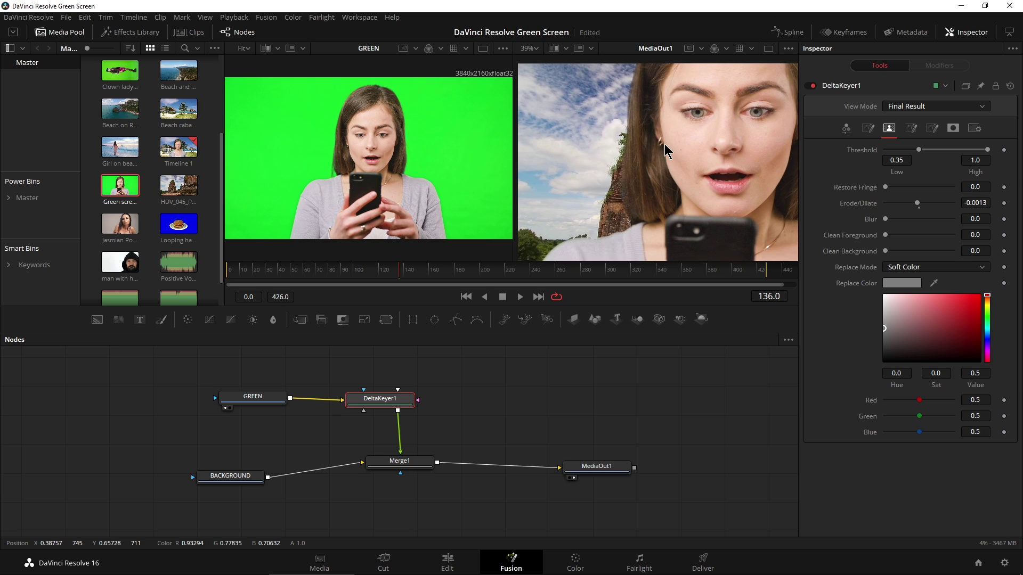
left_click(911, 128)
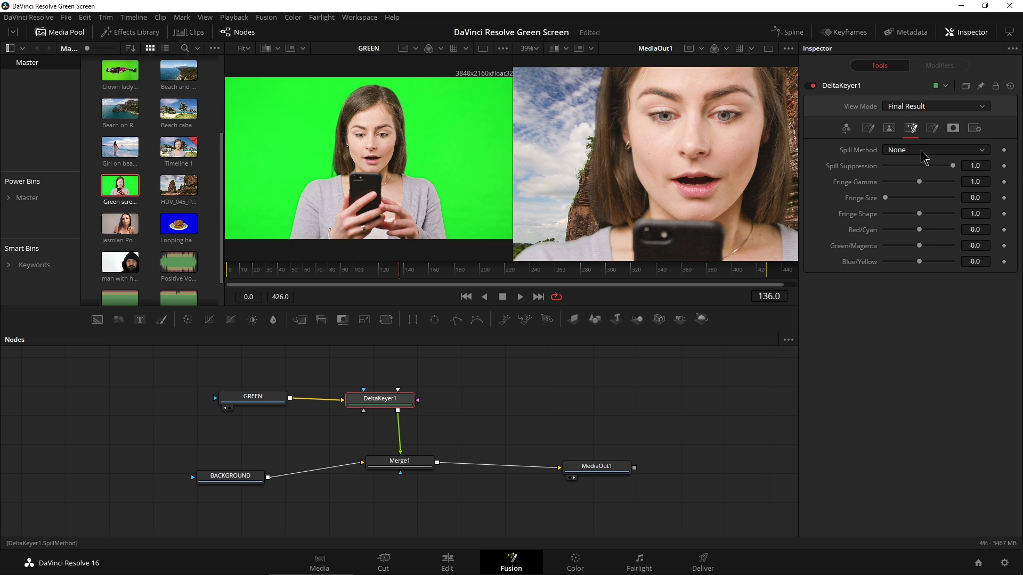
left_click(932, 128)
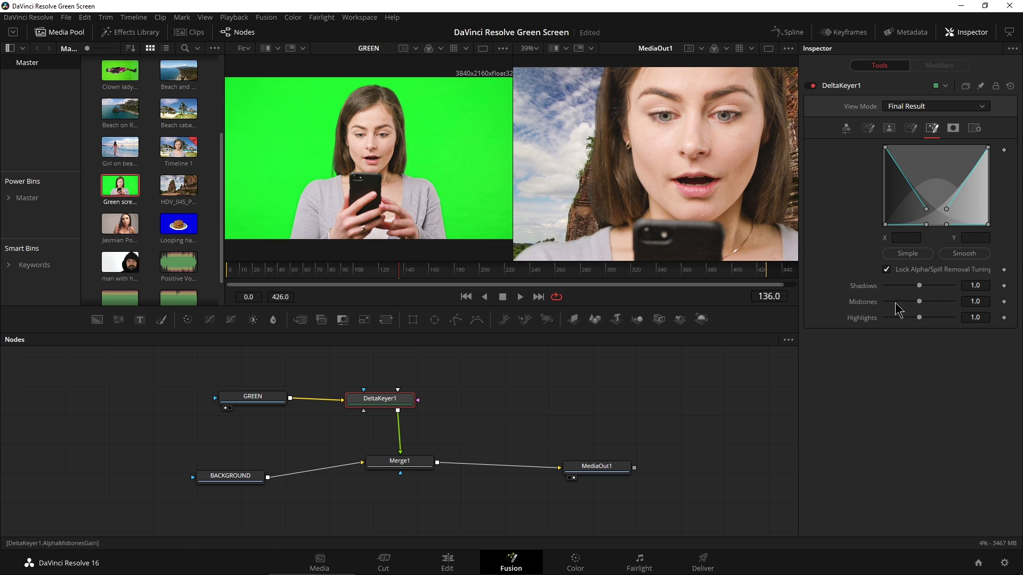
left_click(953, 129)
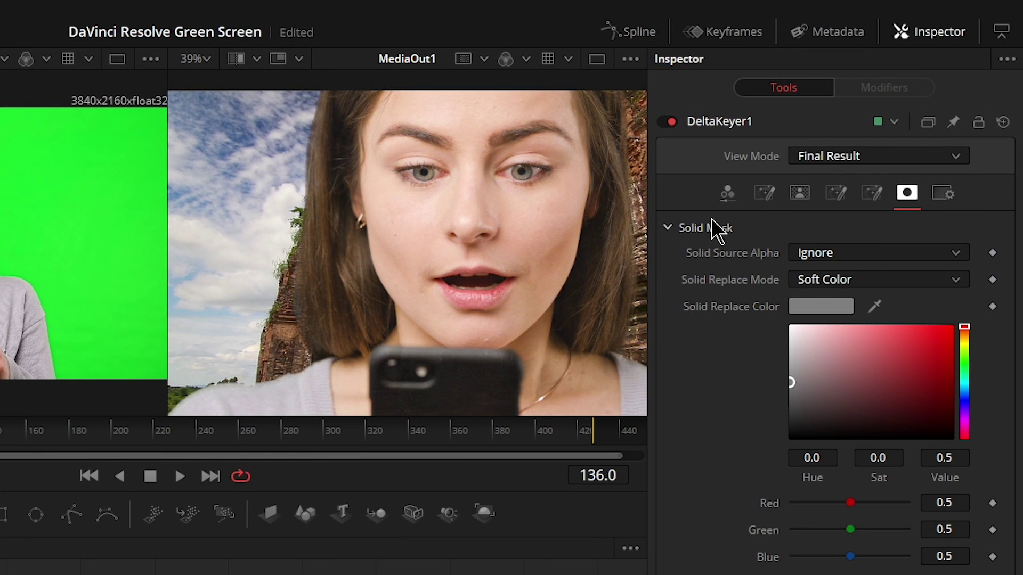
left_click(727, 194)
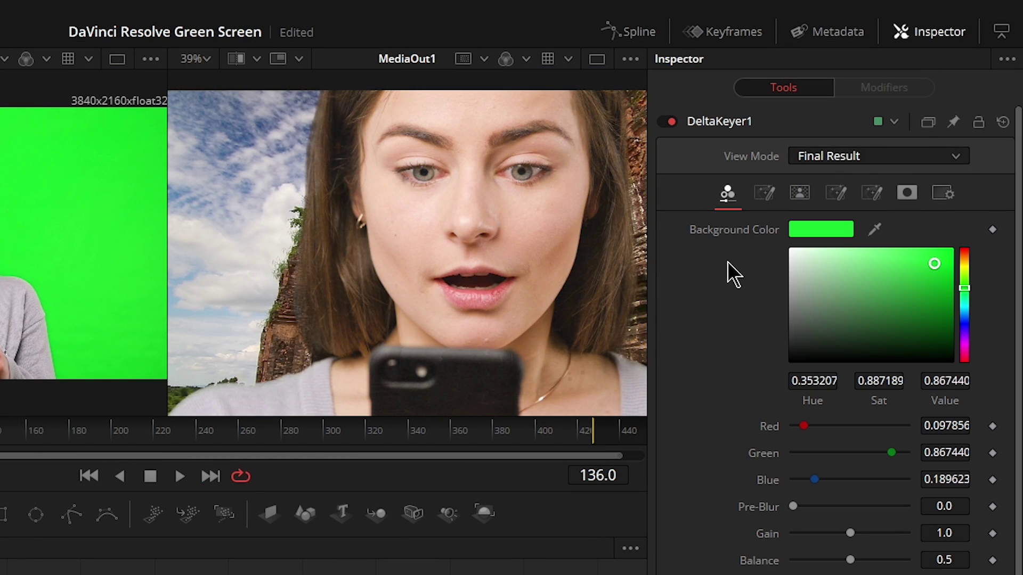
left_click(884, 160)
left_click(823, 176)
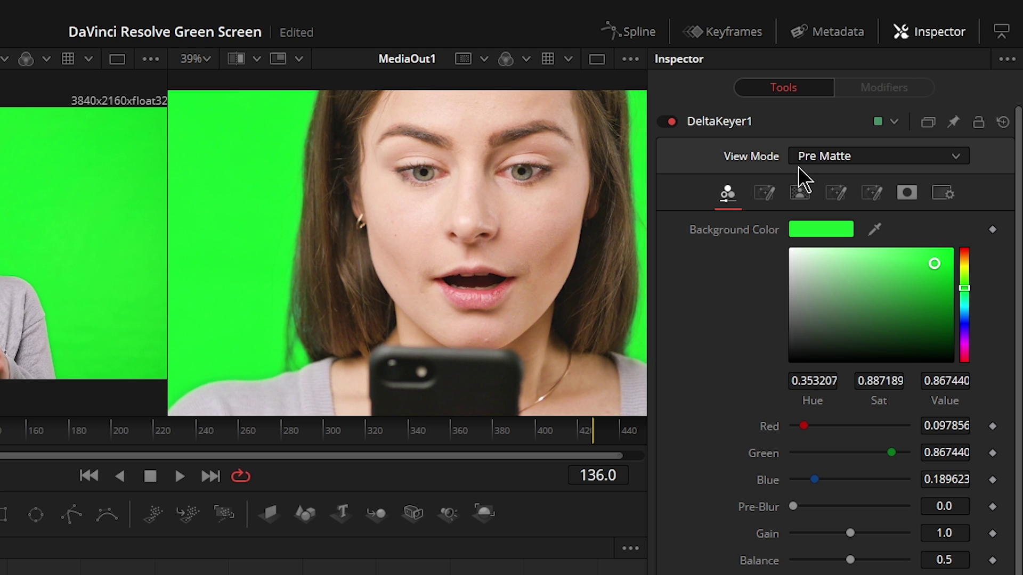
left_click(880, 158)
left_click(849, 198)
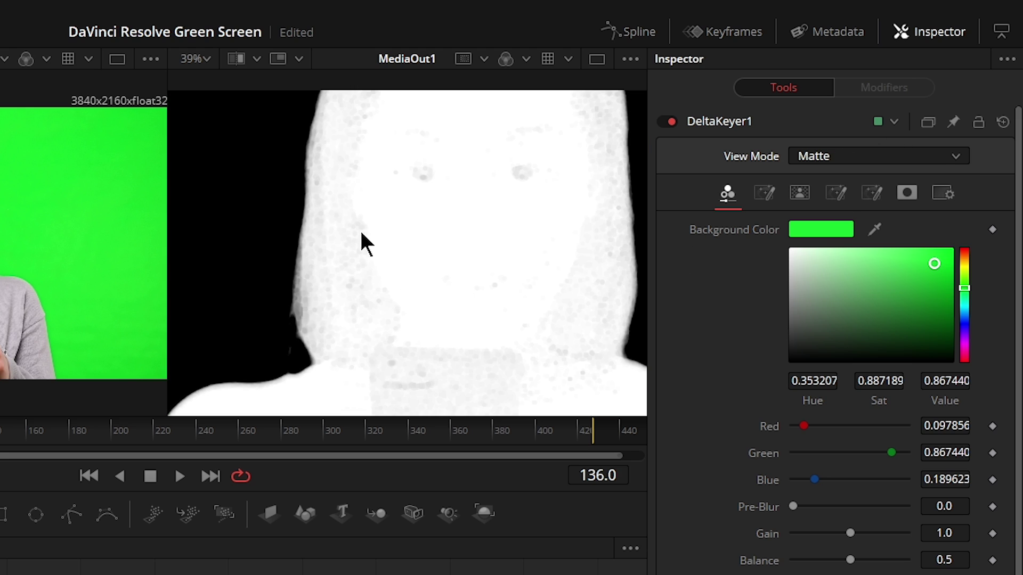
left_click(799, 160)
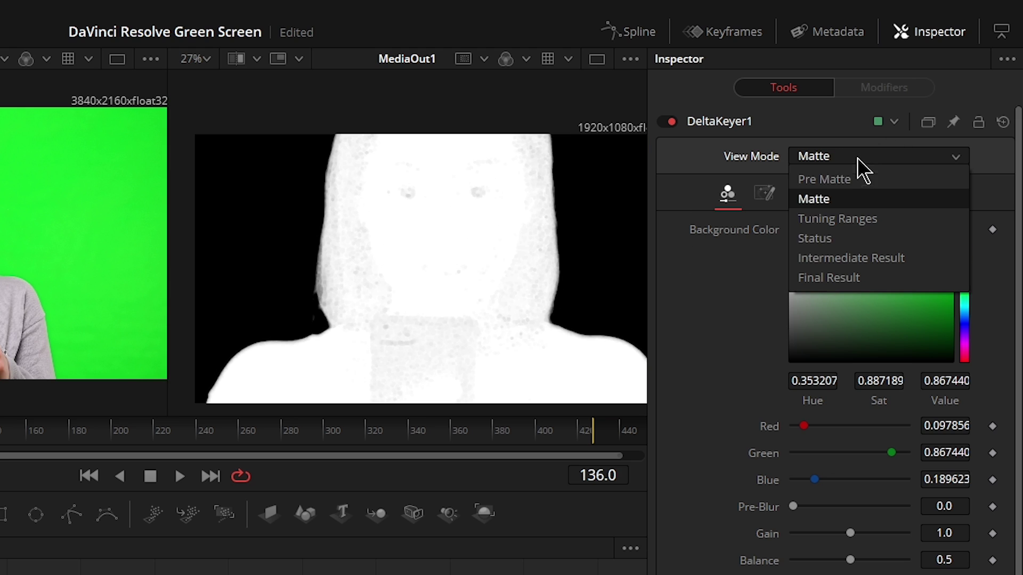
left_click(827, 238)
left_click(846, 156)
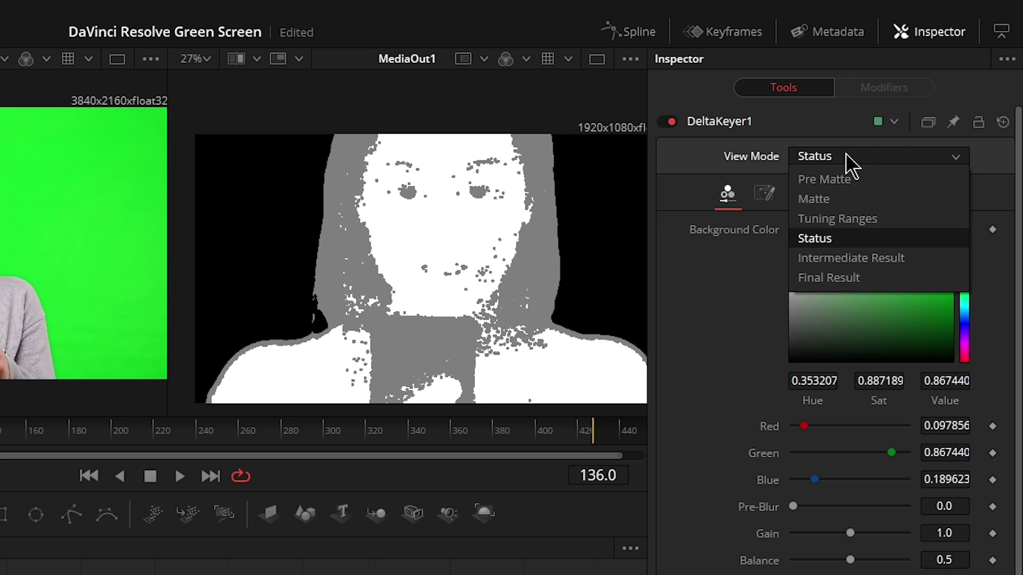
left_click(845, 277)
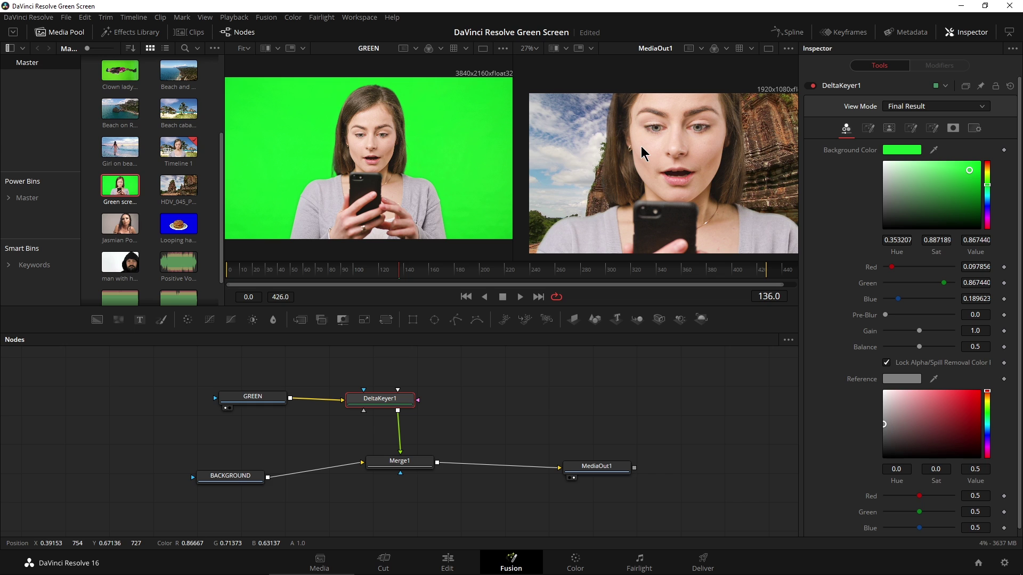
left_click(448, 561)
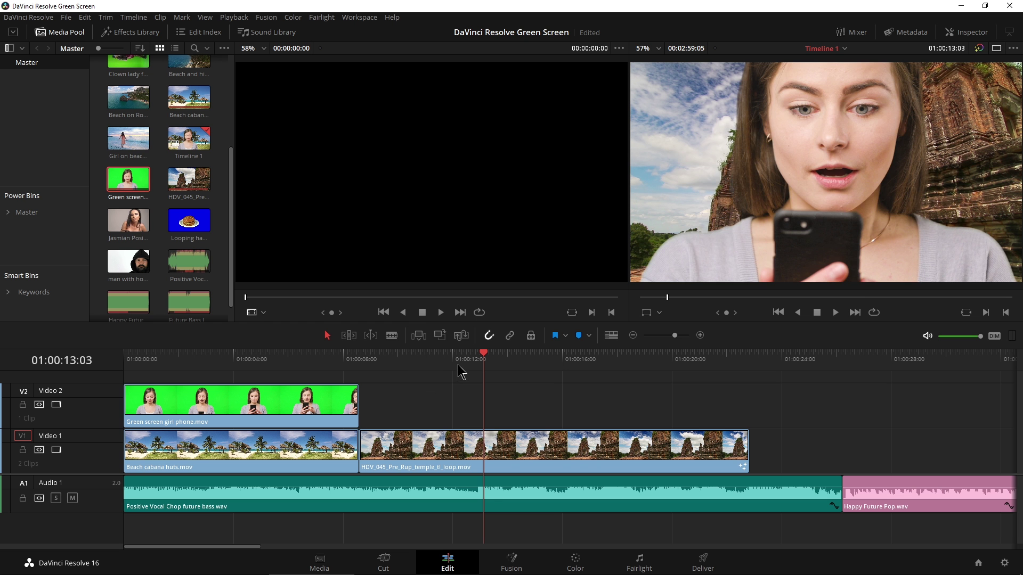
left_click(496, 366)
left_click(423, 365)
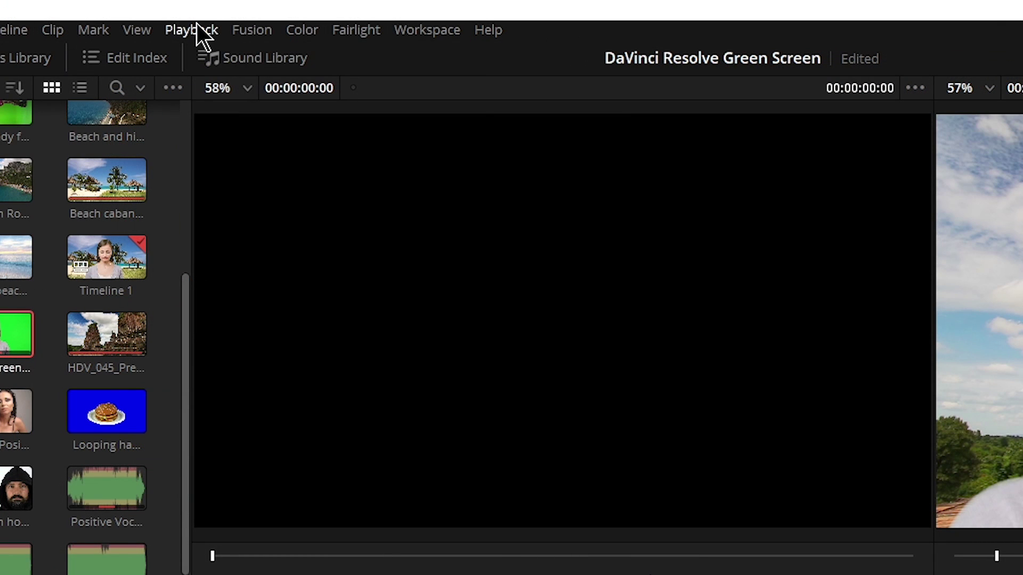
left_click(195, 27)
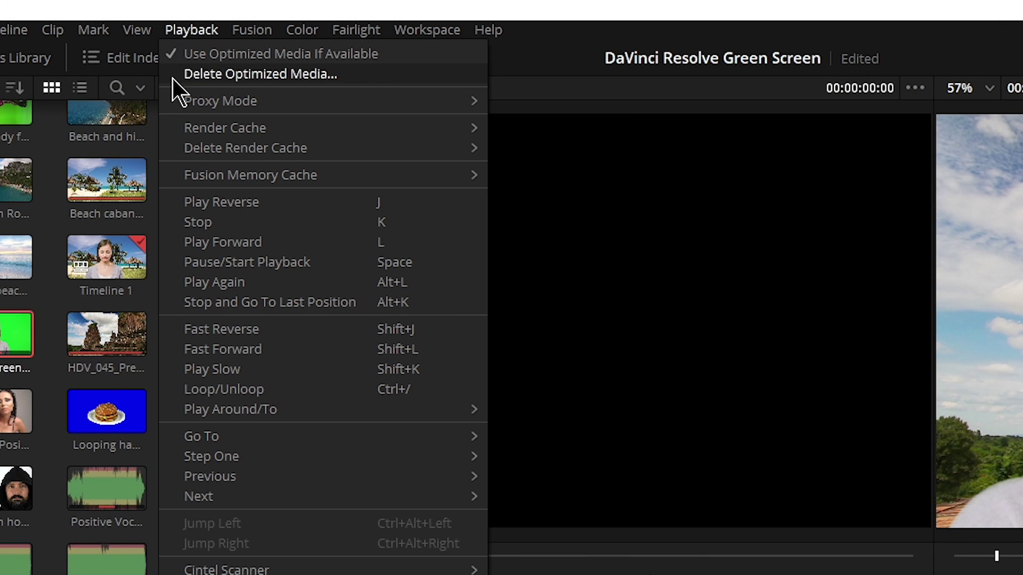
mouse_move(191, 127)
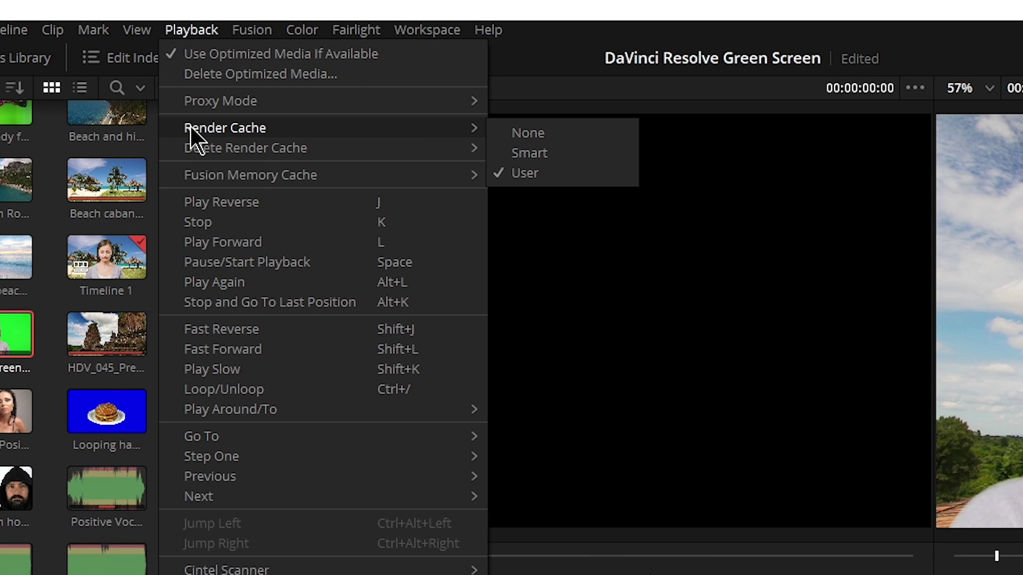
left_click(528, 156)
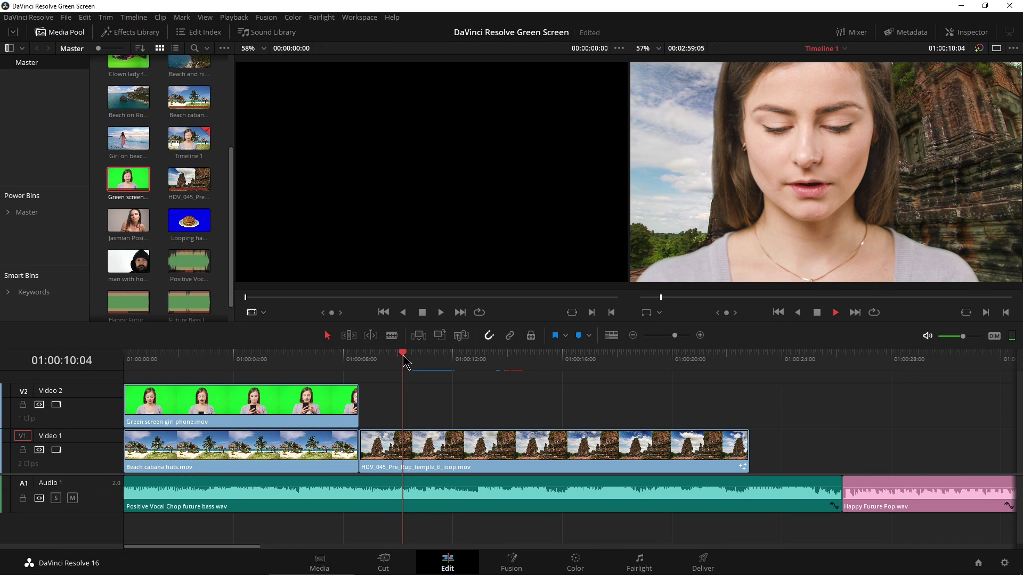
key("space")
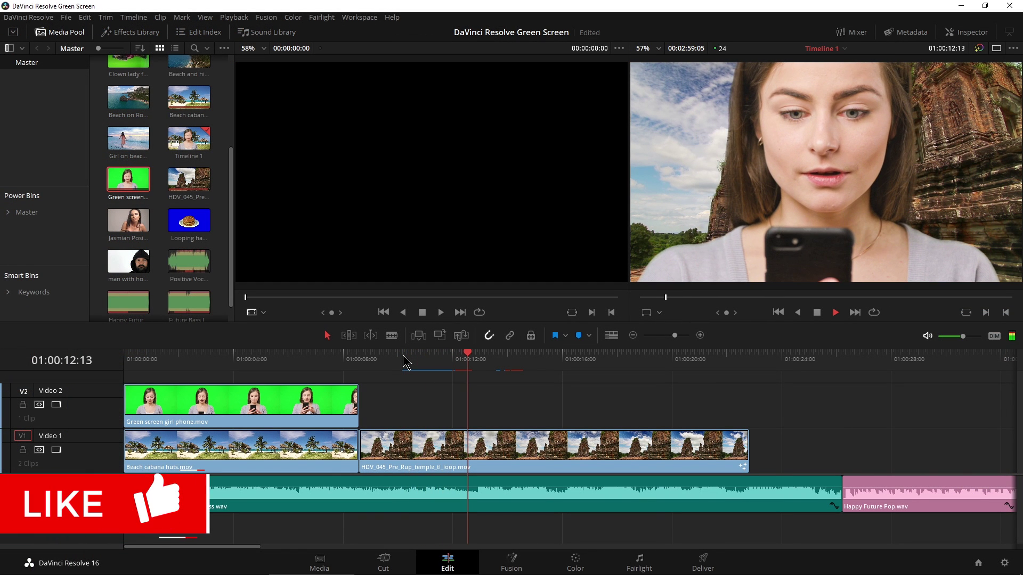
key("space")
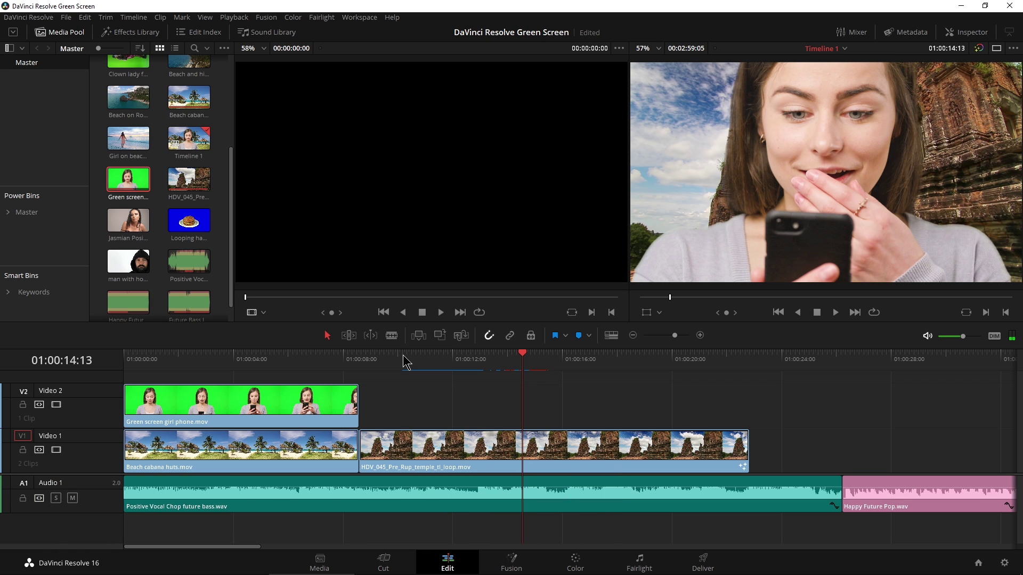
left_click(303, 362)
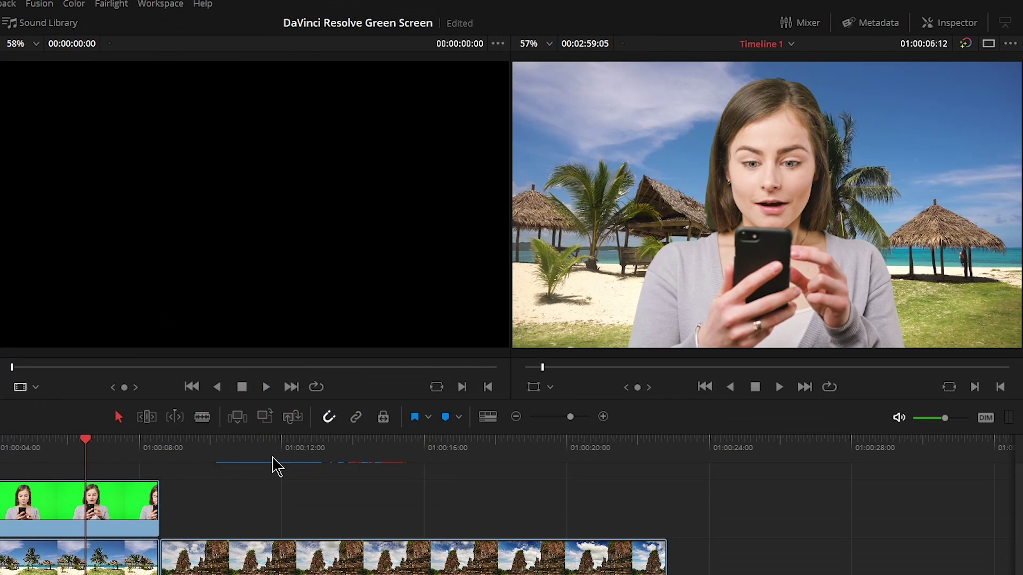
left_click(284, 452)
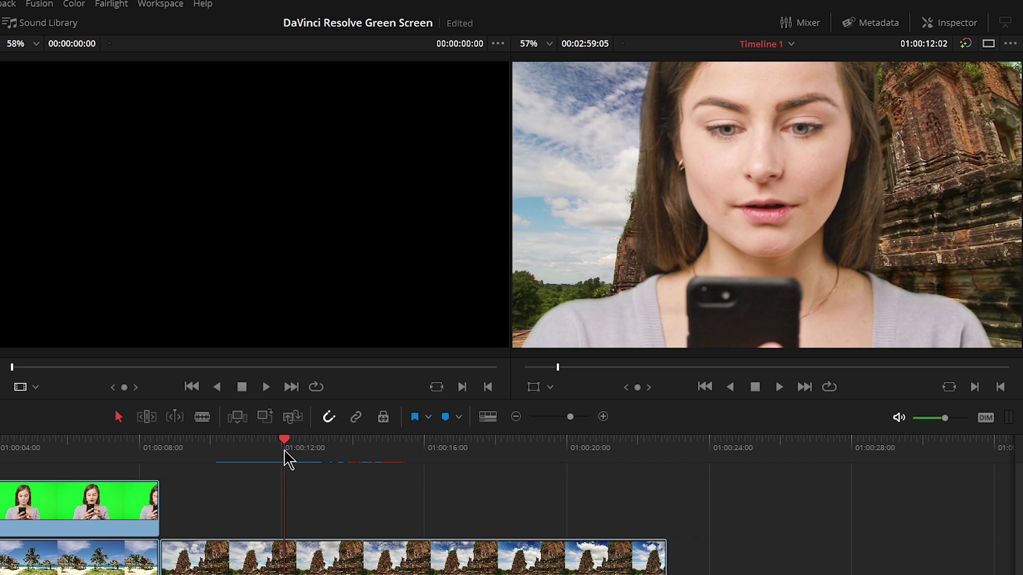
left_click(74, 454)
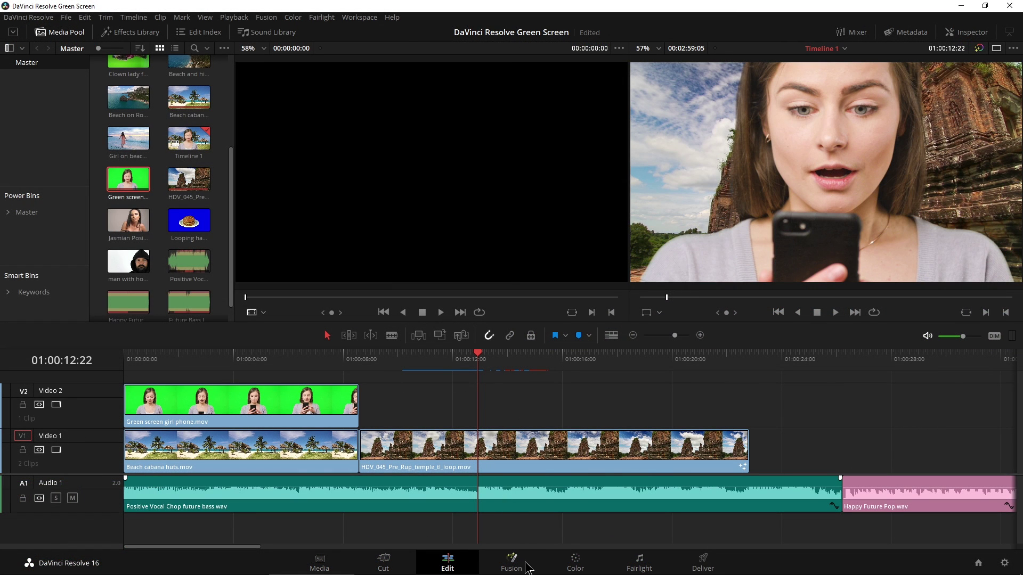
Open the clip in Fusion and rearrange the GREEN and DeltaKeyer1 nodes
left_click(525, 566)
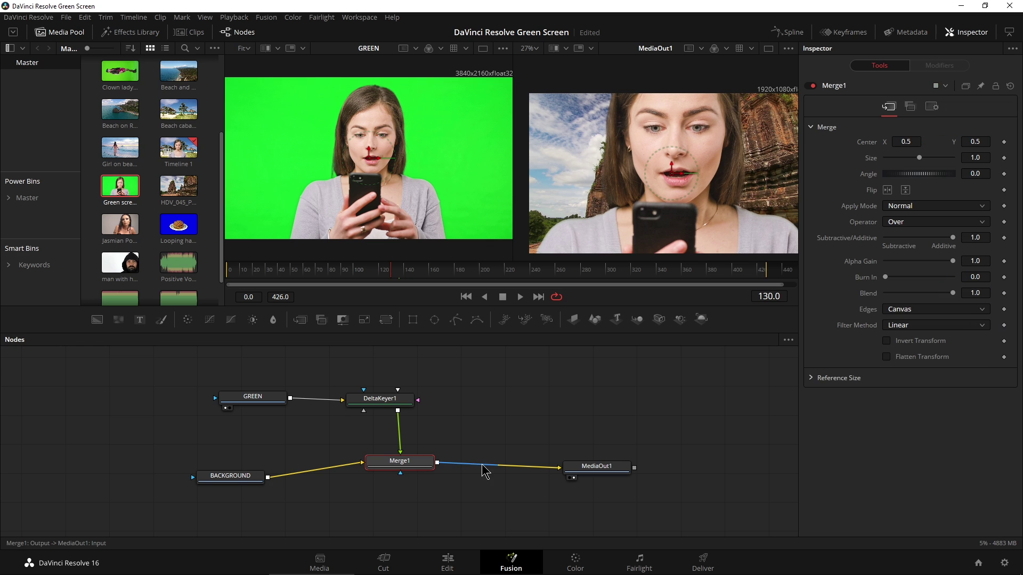
left_click_drag(248, 403, 199, 403)
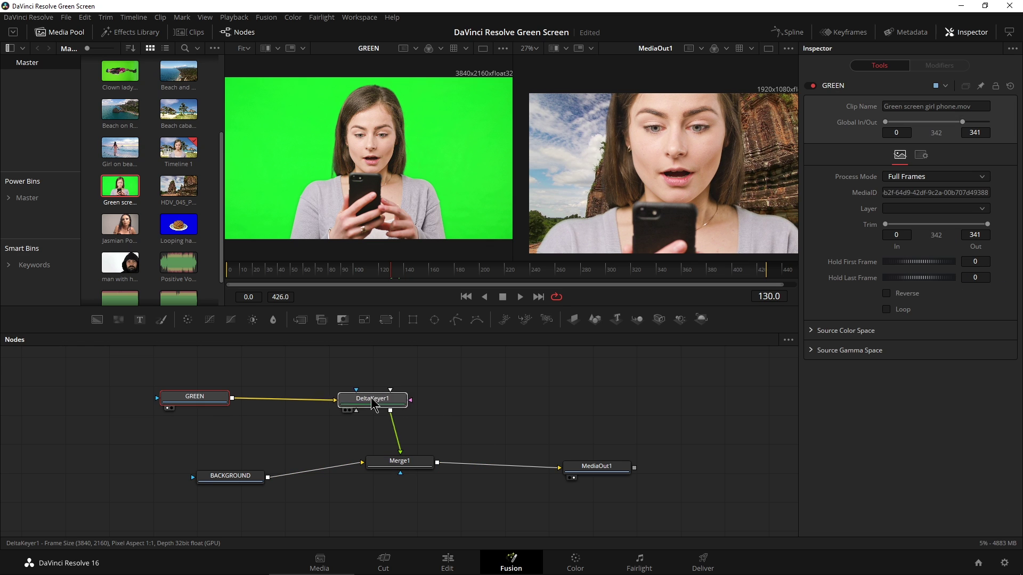
left_click_drag(389, 405, 327, 386)
left_click(327, 386)
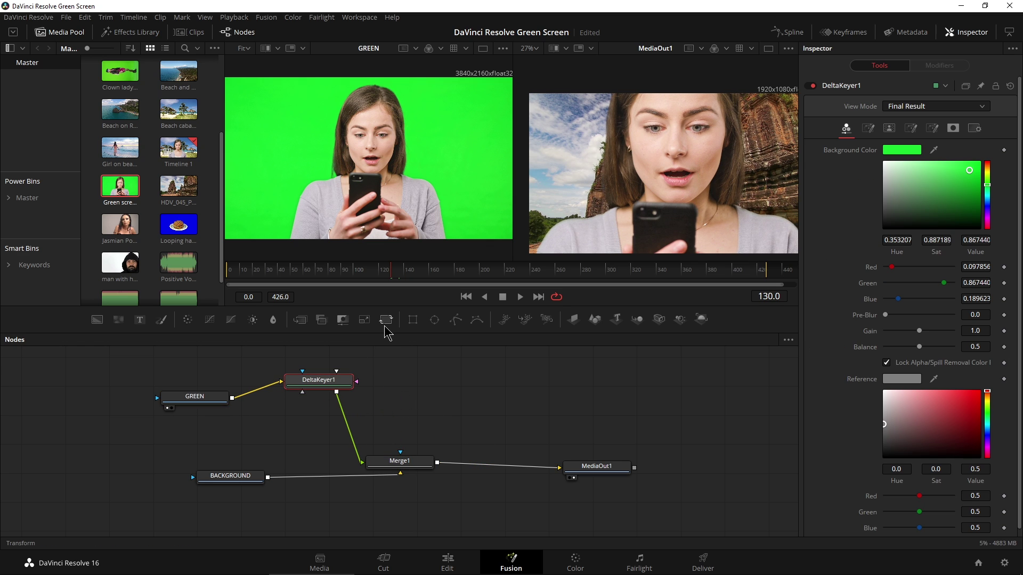
Insert a Transform node between DeltaKeyer1 and Merge1 and set its Size to 0.5
left_click_drag(386, 324, 365, 424)
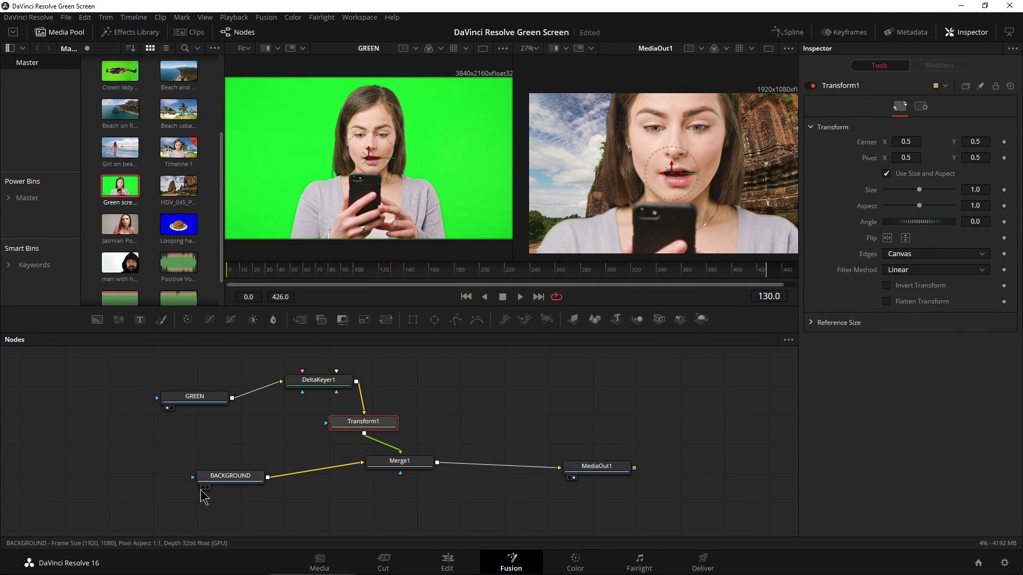
left_click(203, 488)
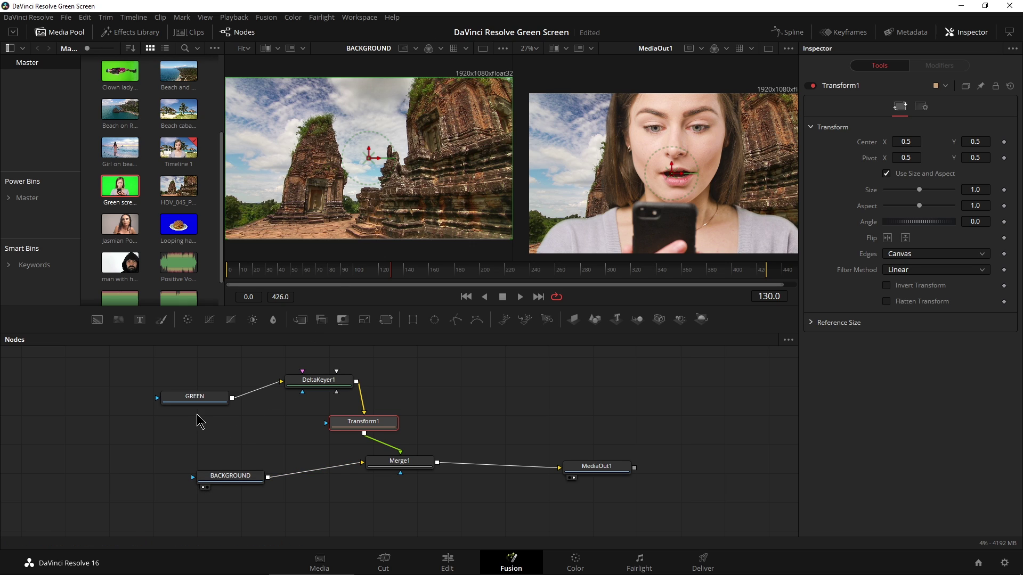
left_click_drag(368, 428, 406, 415)
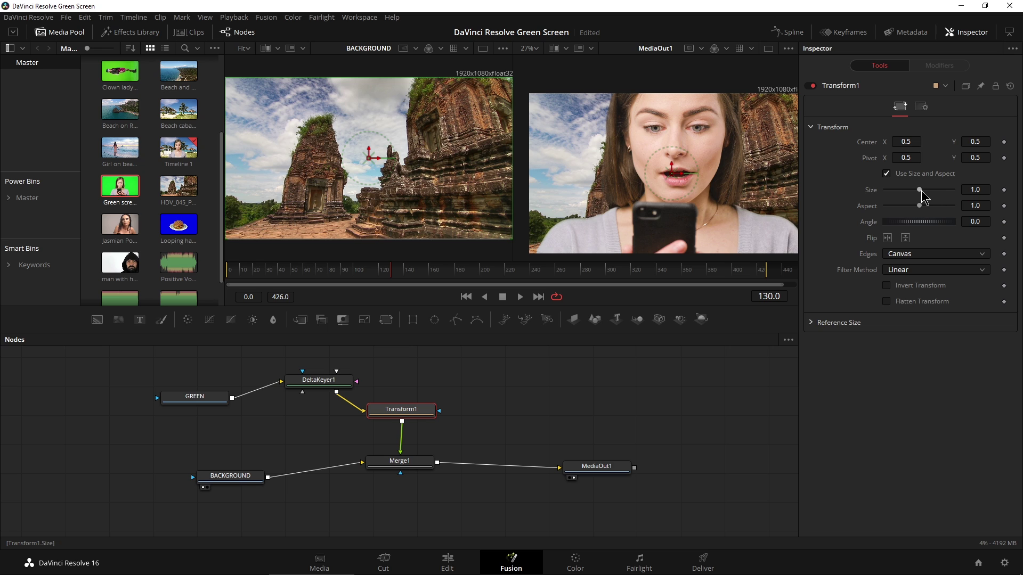
left_click_drag(919, 191, 902, 194)
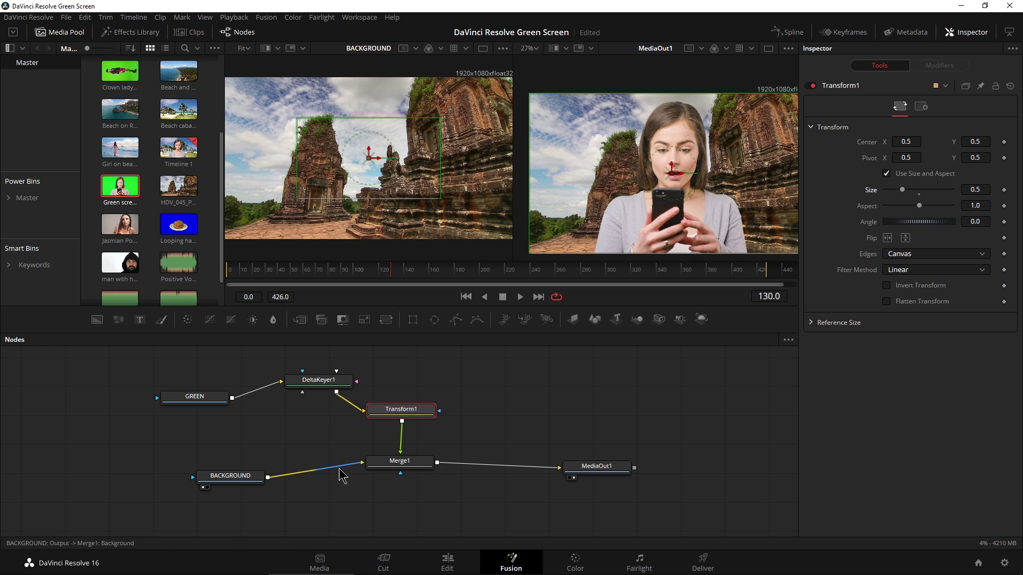
left_click(447, 562)
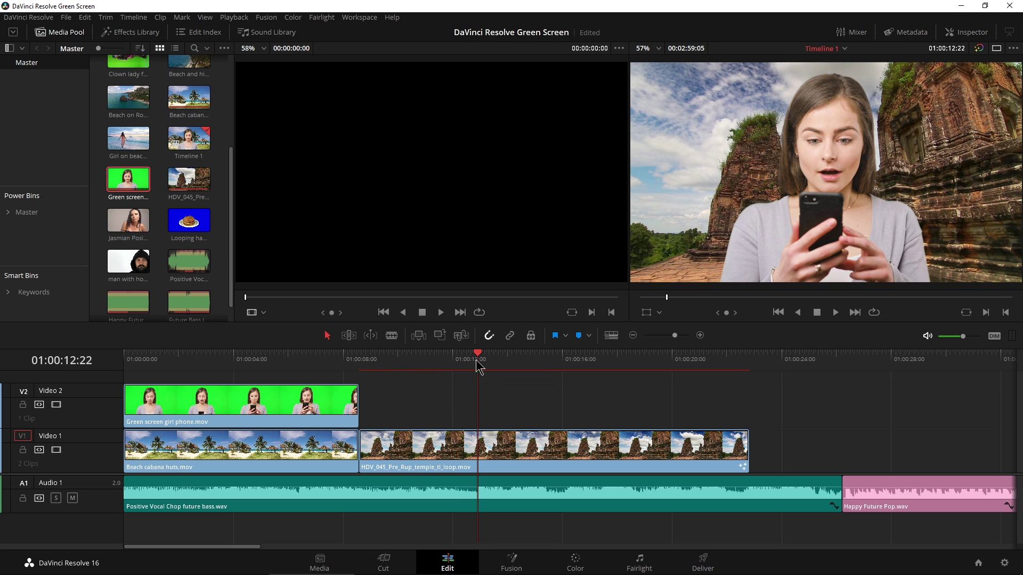
Review the beach and temple sections on the Edit timeline, then return to the Fusion page
left_click_drag(477, 367, 532, 366)
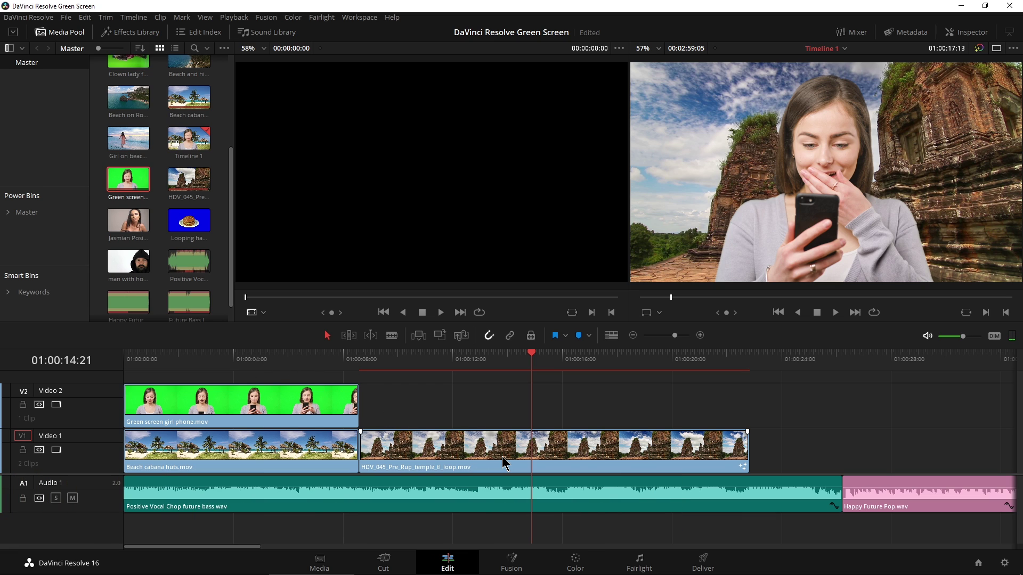
left_click(256, 362)
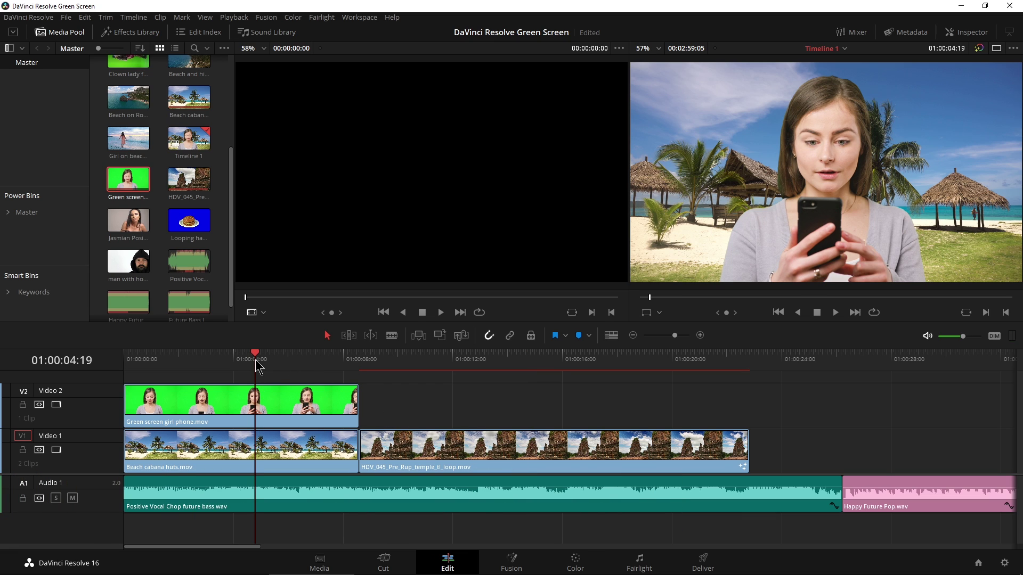
left_click(429, 363)
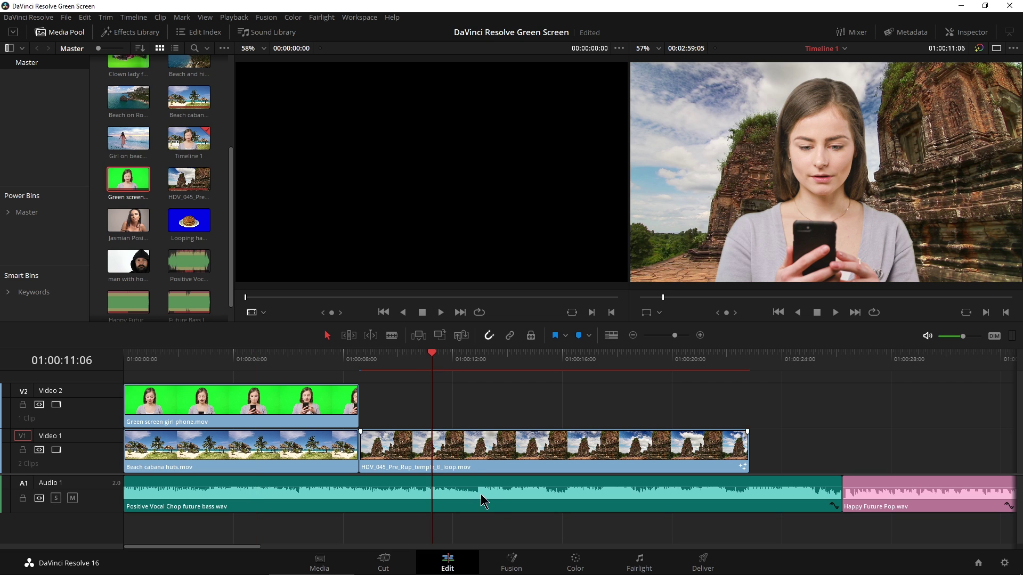
left_click(511, 562)
Replace BACKGROUND with Beach cabana huts.mov in Merge1's background input
left_click(234, 477)
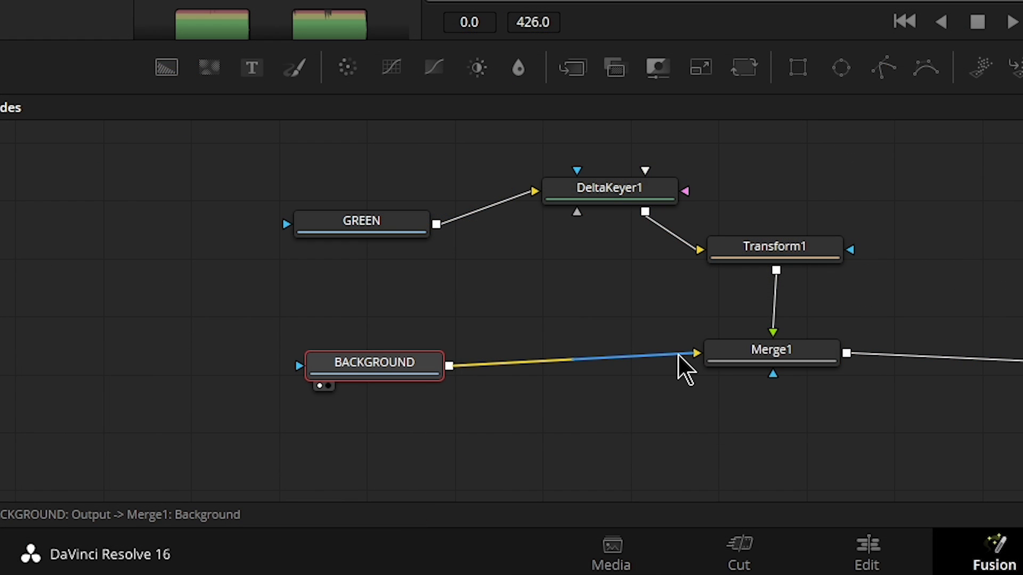
left_click_drag(694, 352, 442, 393)
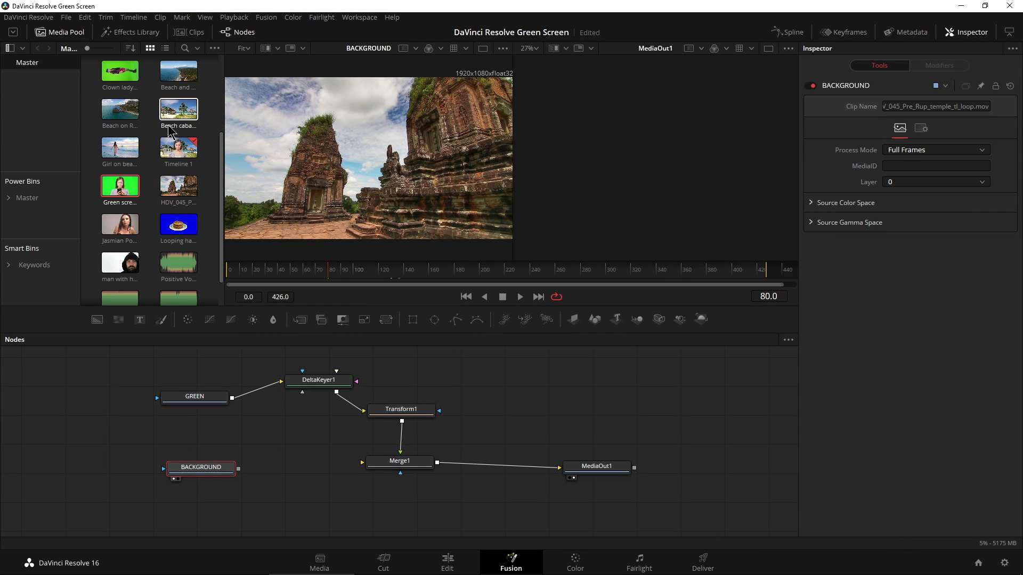
left_click_drag(178, 113, 362, 463)
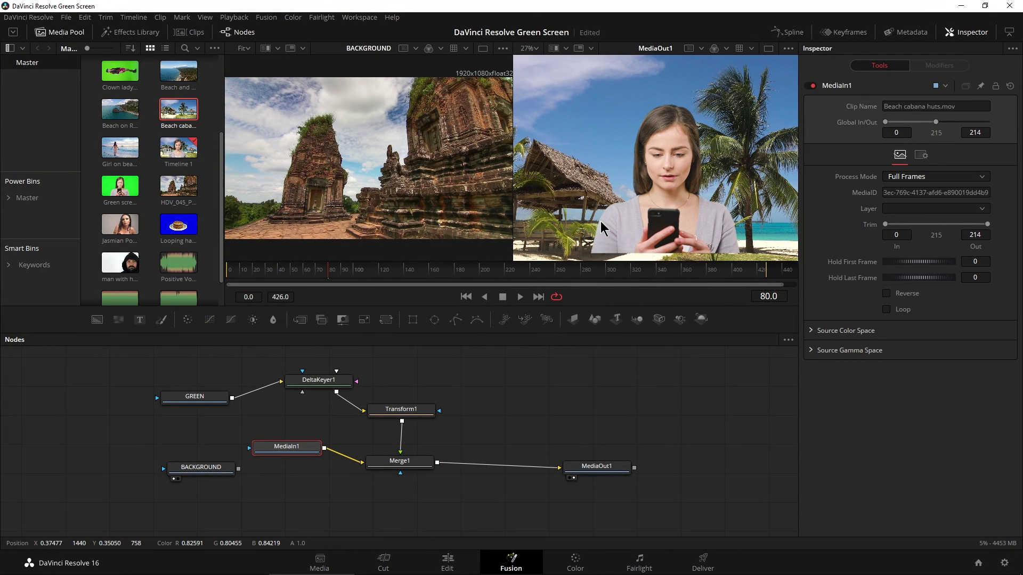
left_click_drag(400, 414, 413, 412)
left_click(290, 454)
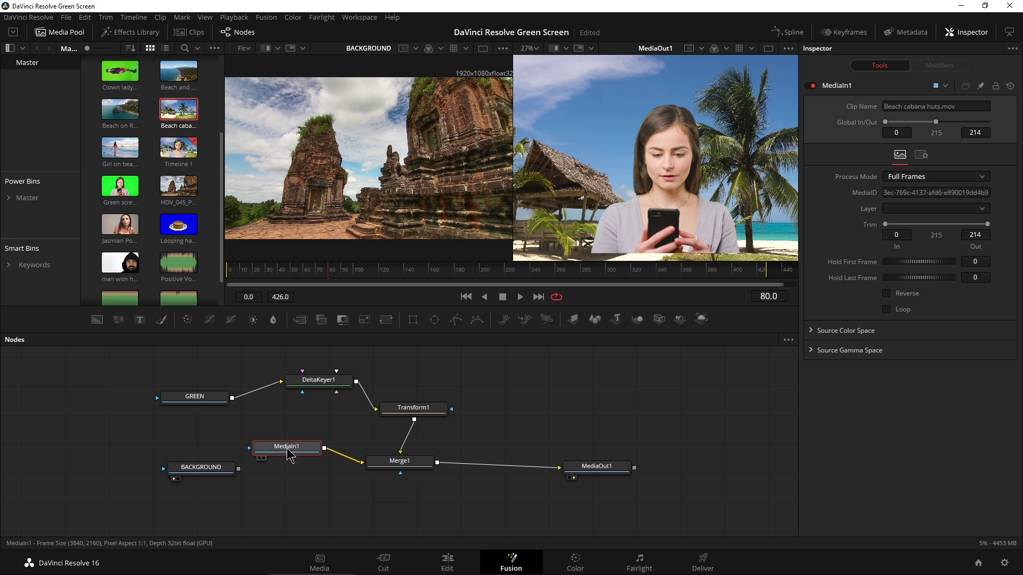
left_click(259, 458)
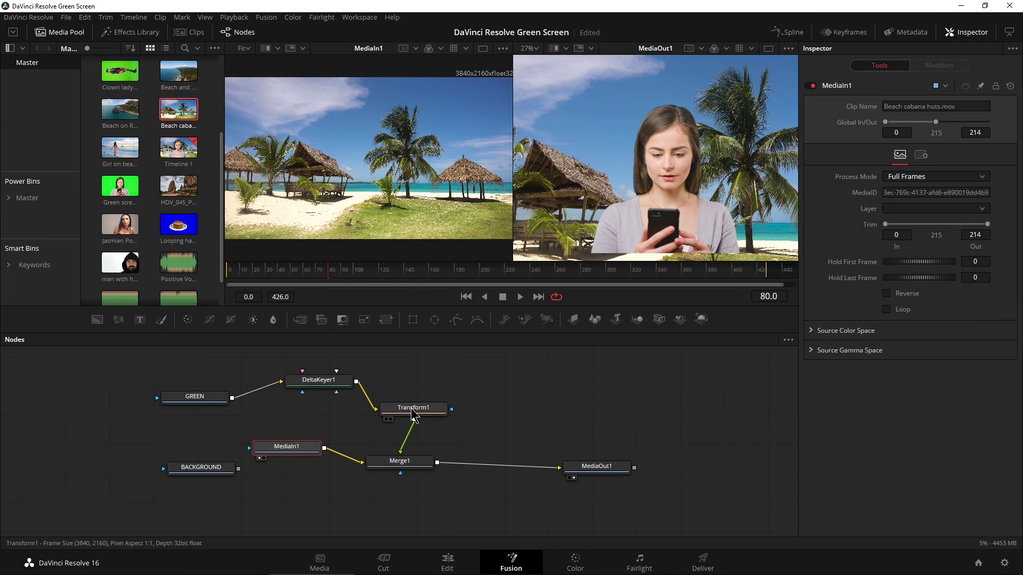
Delete Transform1 to restore the girl's full size and set the output viewer to Fit
left_click(413, 410)
key("Delete")
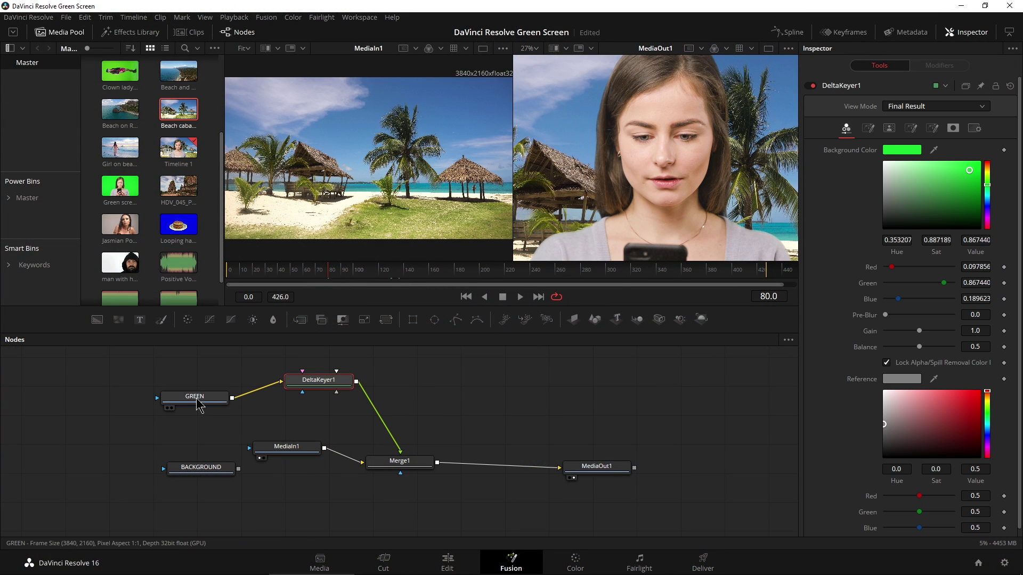
left_click_drag(196, 398, 170, 386)
left_click_drag(318, 380, 317, 383)
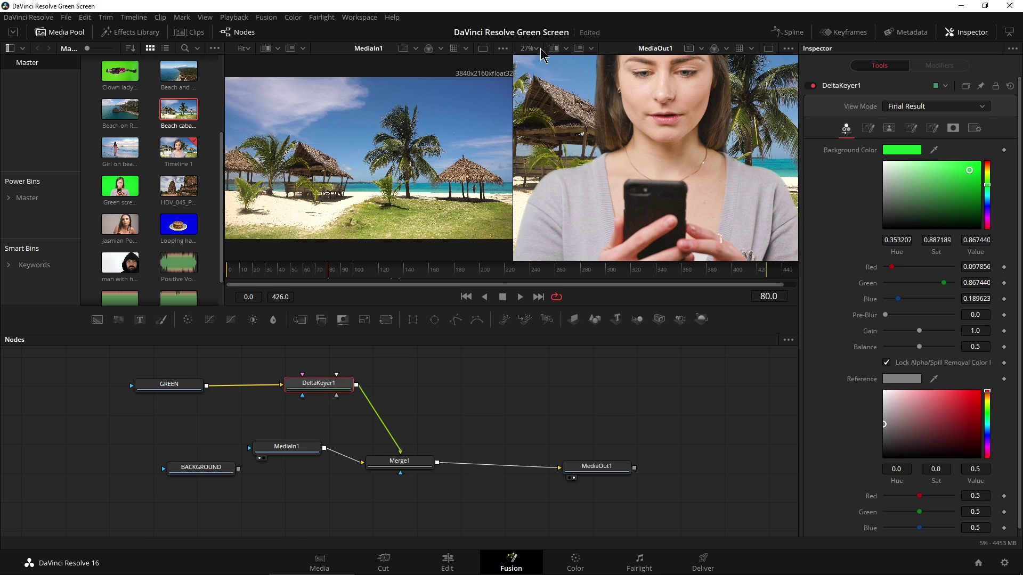
left_click(529, 48)
left_click(528, 62)
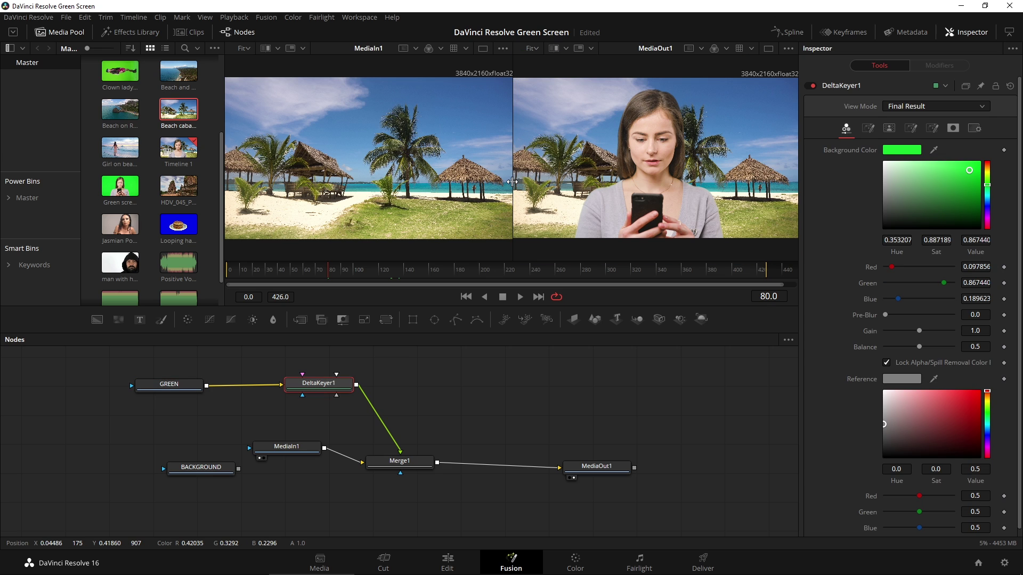
left_click(437, 559)
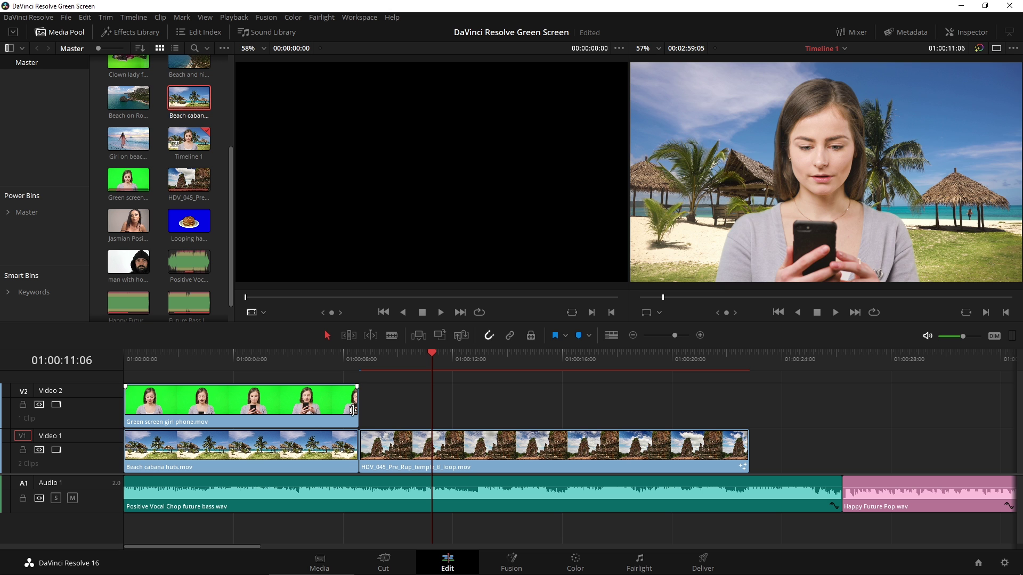
Move the playhead to the beach section and reopen the Fusion page
left_click(254, 356)
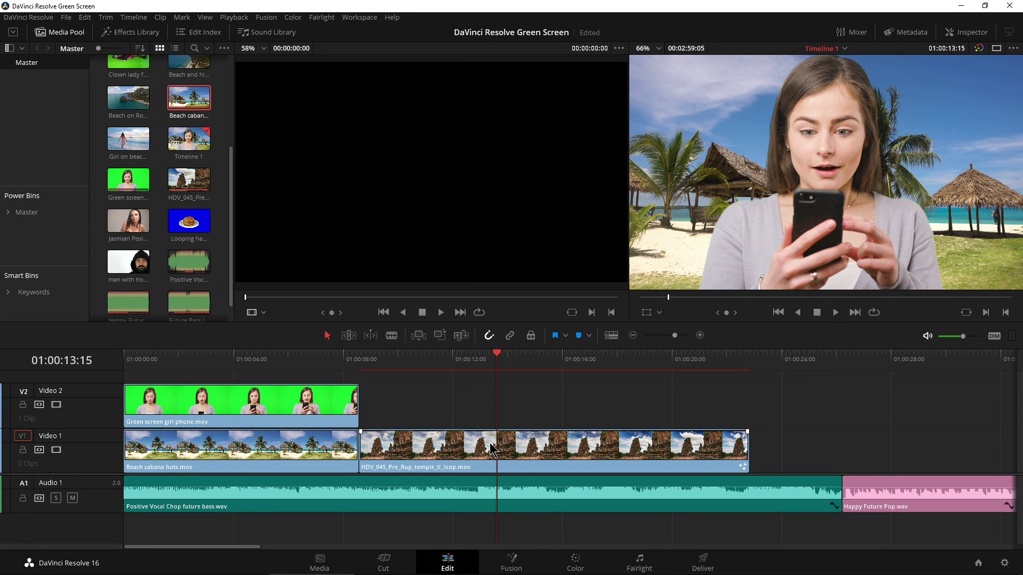
left_click(512, 562)
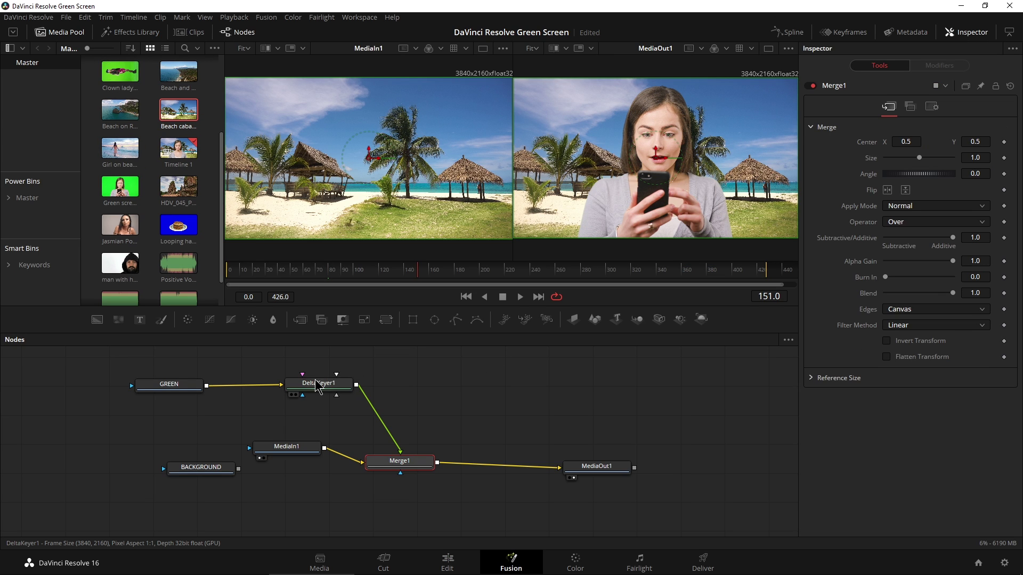
Darken DeltaKeyer1's background green to saturation 0.885, value 0.795 while zoomed on the face
left_click(318, 384)
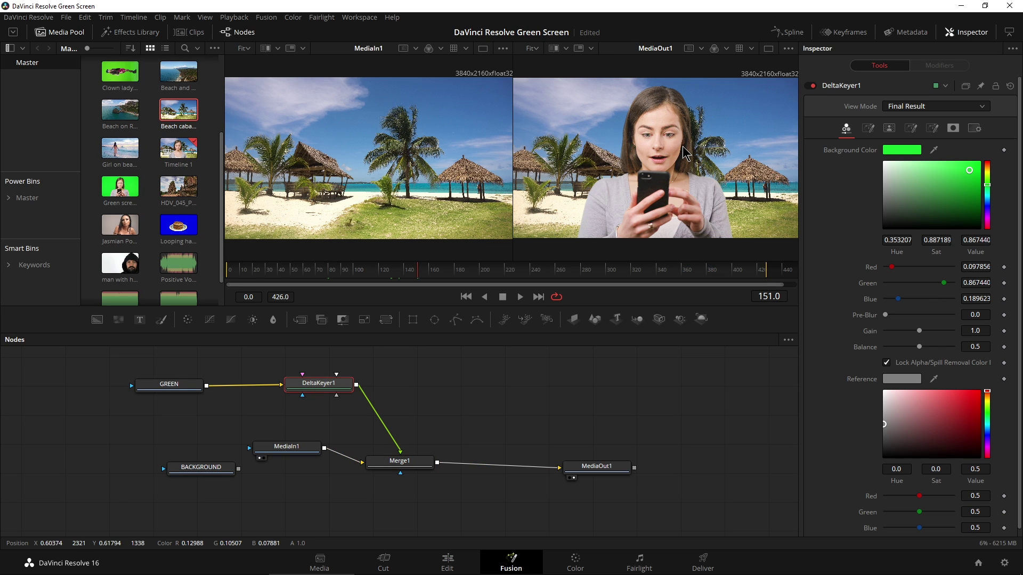
scroll(684, 155, "up", 5)
scroll(684, 155, "down", 3)
scroll(693, 160, "up", 2)
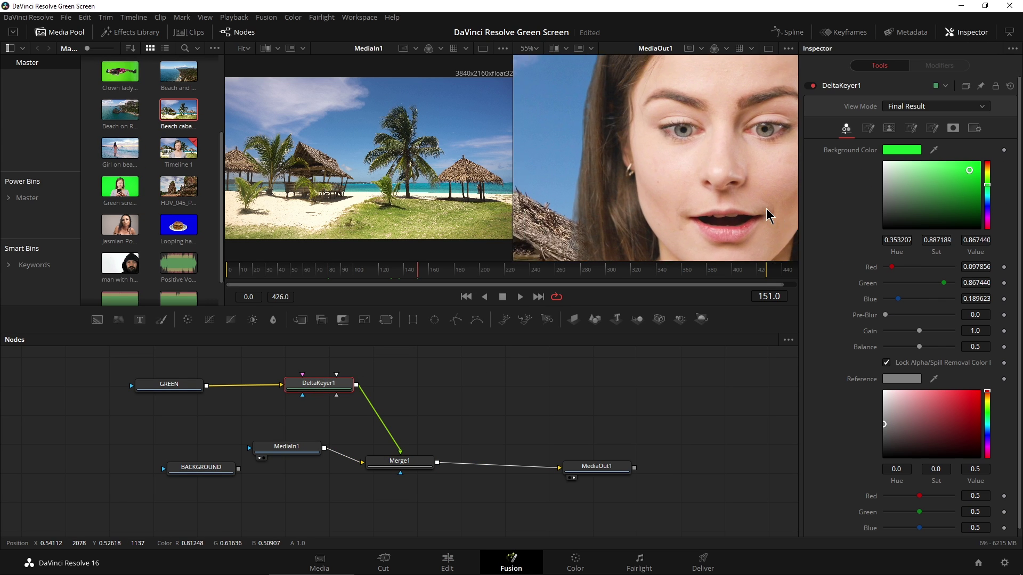
scroll(717, 199, "up", 2)
mouse_move(970, 172)
left_mouse_down()
mouse_move(975, 186)
mouse_move(973, 174)
mouse_move(907, 202)
mouse_move(905, 223)
mouse_move(977, 178)
mouse_move(968, 176)
left_mouse_up()
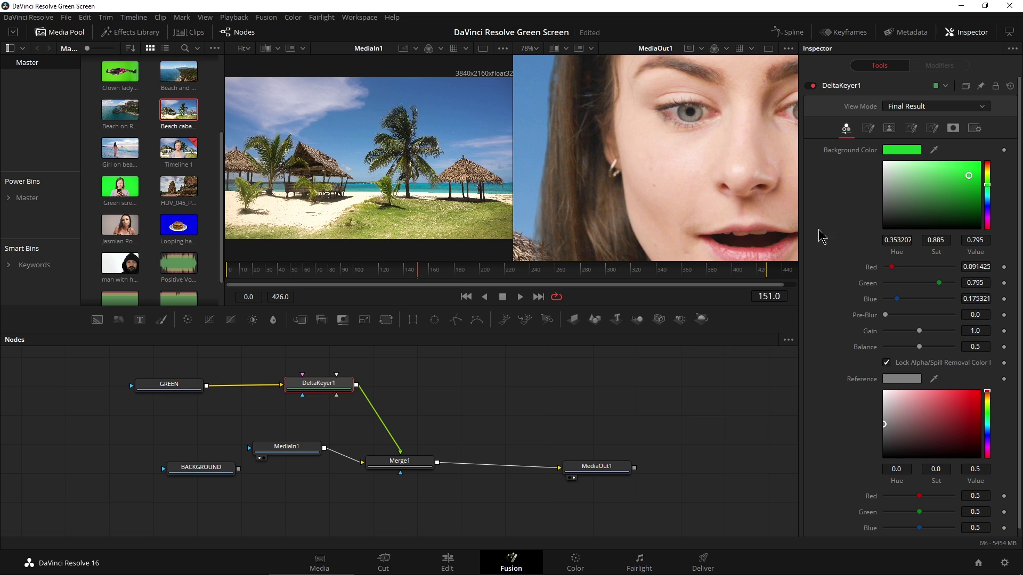
left_click(451, 558)
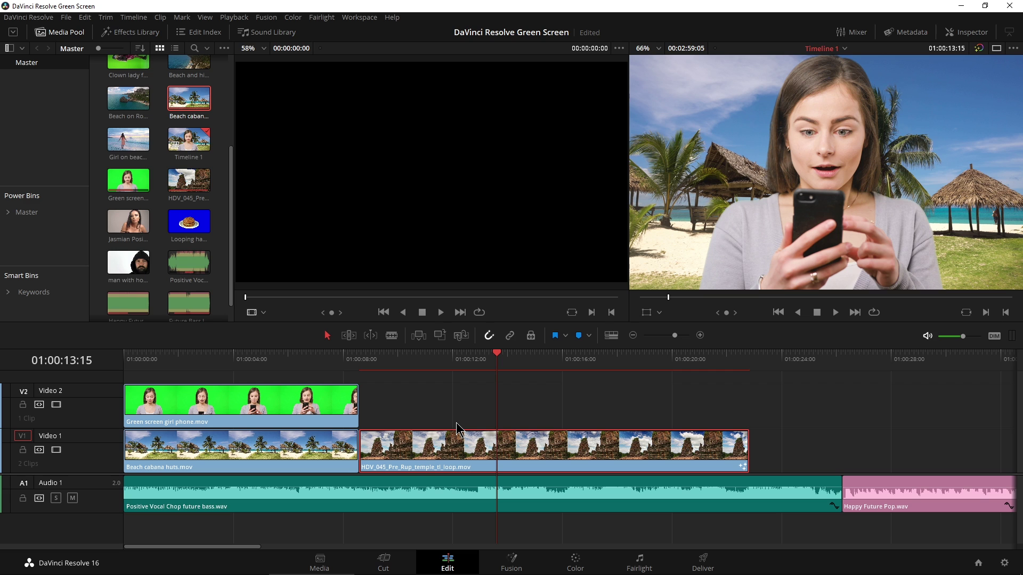
Put Beach on Rocky Island on Video 1 and the green-screen clip above it, trimming the beach clip to match
scroll(297, 387, "down", 3)
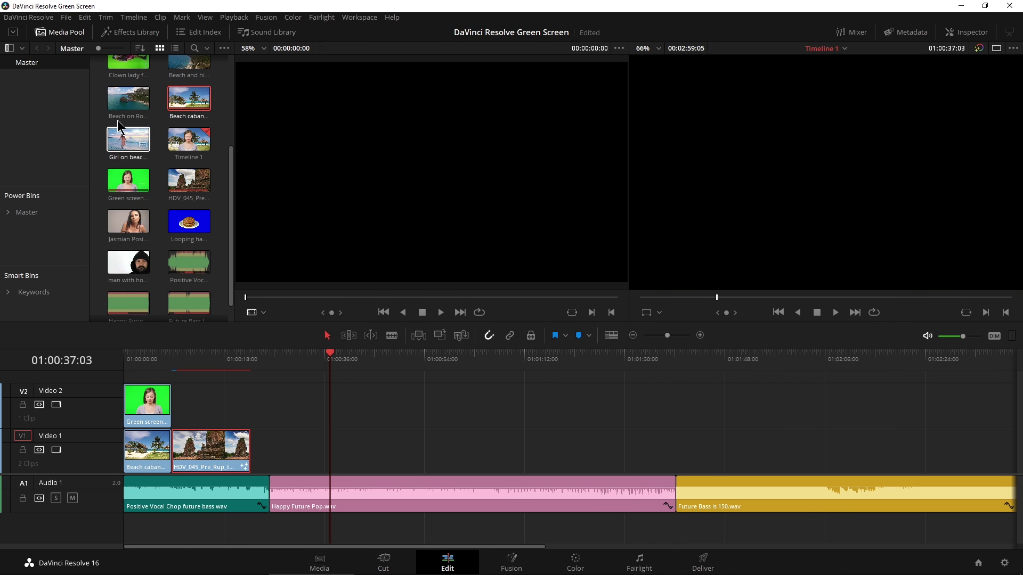
left_click_drag(128, 98, 333, 450)
left_click_drag(351, 354, 356, 354)
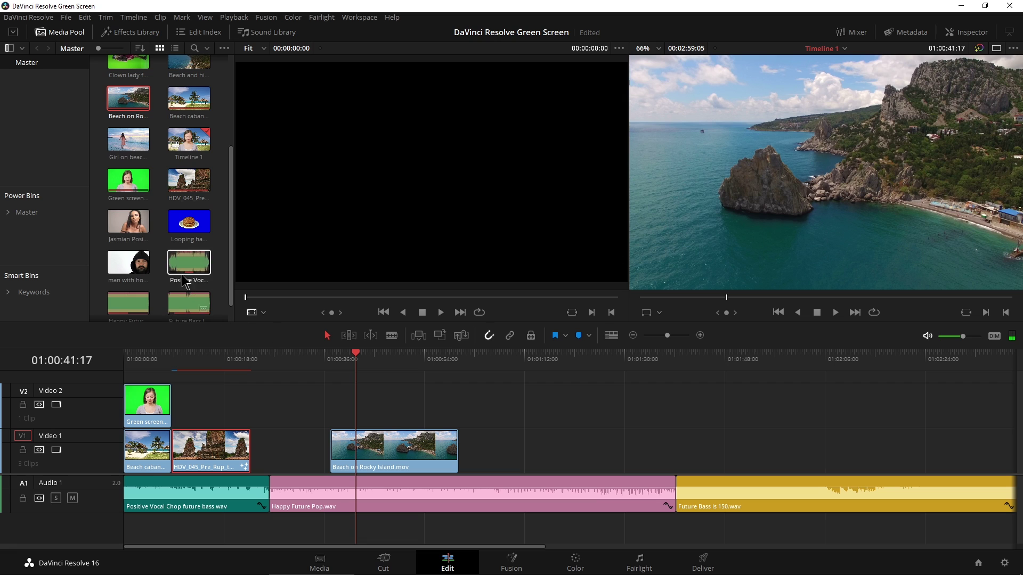
left_click_drag(128, 180, 351, 401)
left_click_drag(459, 446, 409, 448)
left_click(364, 355)
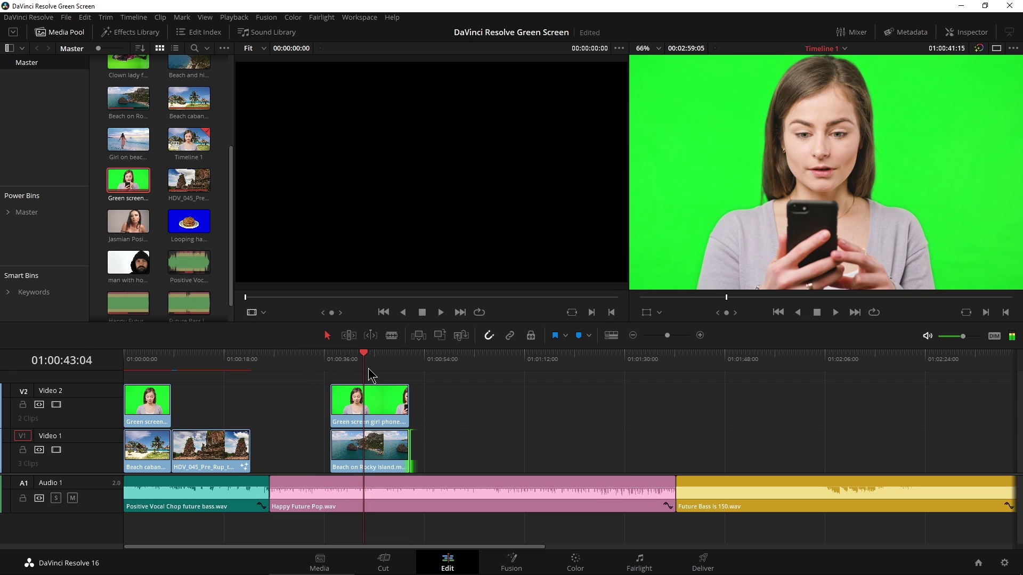
Combine both clips into Fusion Clip 1 and open it on the Fusion page
left_click(375, 458)
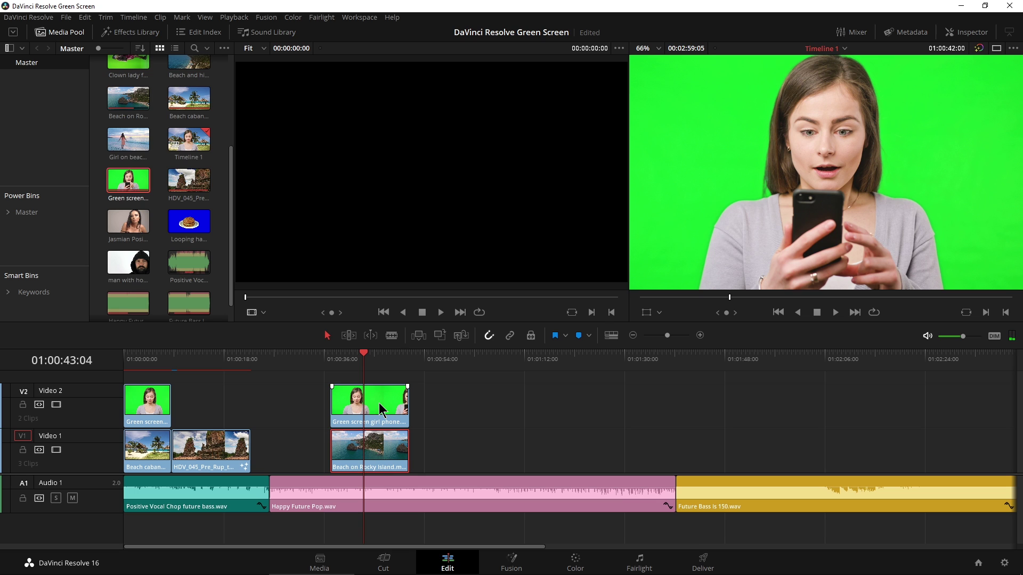
left_click(379, 403, "ctrl")
right_click(378, 402)
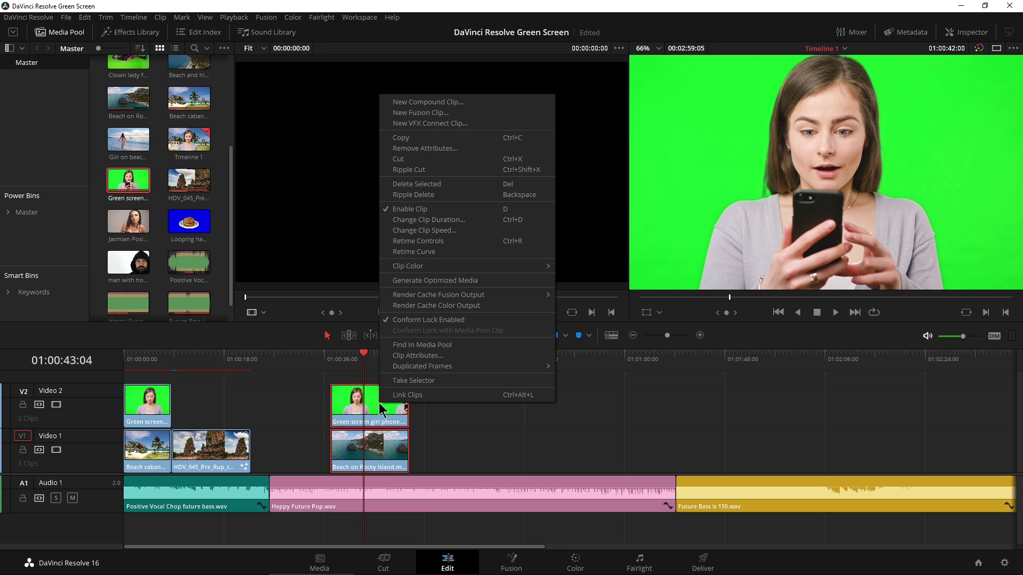
left_click(451, 114)
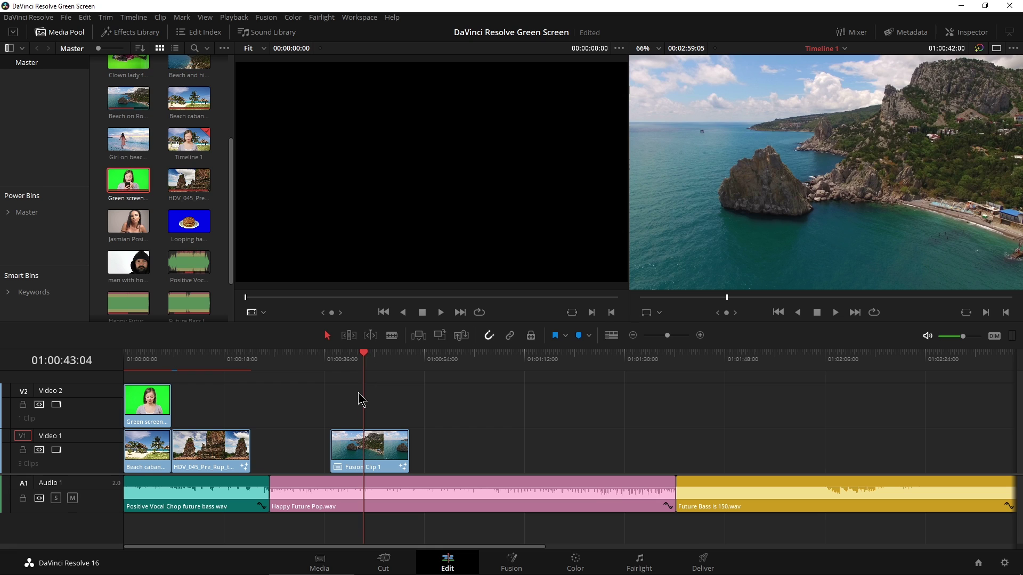
left_click(512, 564)
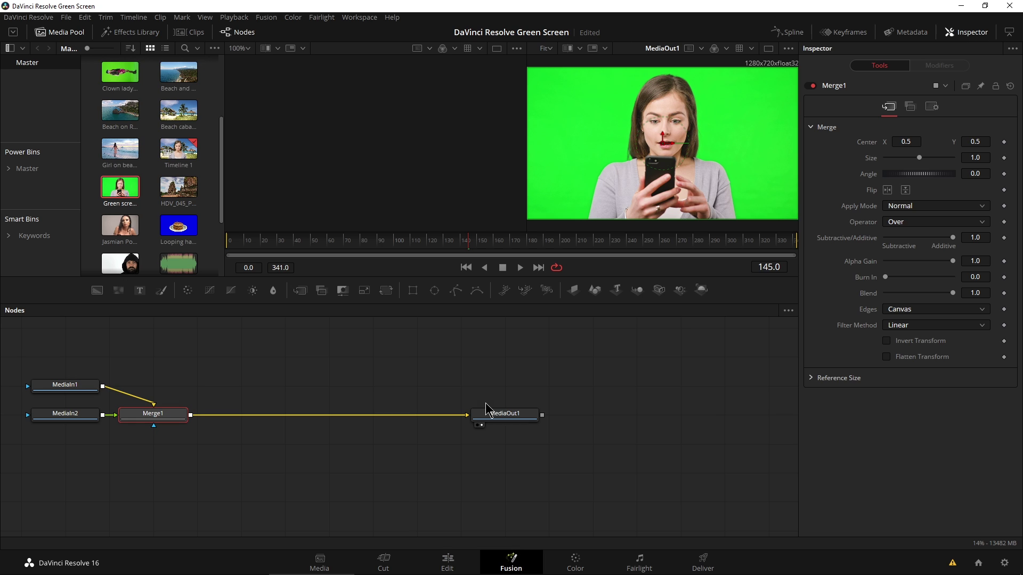
Spread out the MediaIn, Merge1 and MediaOut1 nodes and connect MediaIn2 to Merge1's foreground
left_click(91, 418)
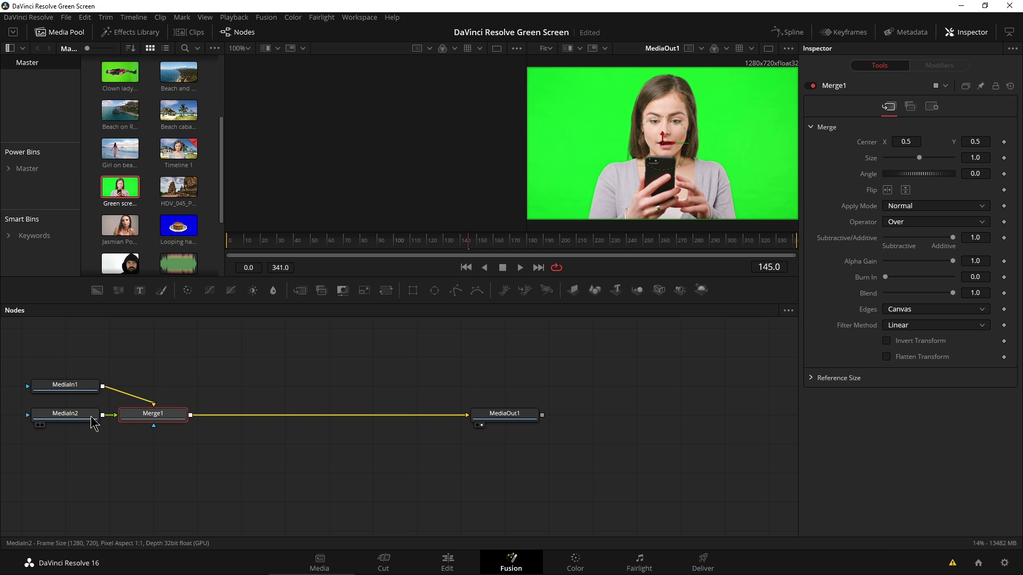
left_click_drag(149, 423, 307, 481)
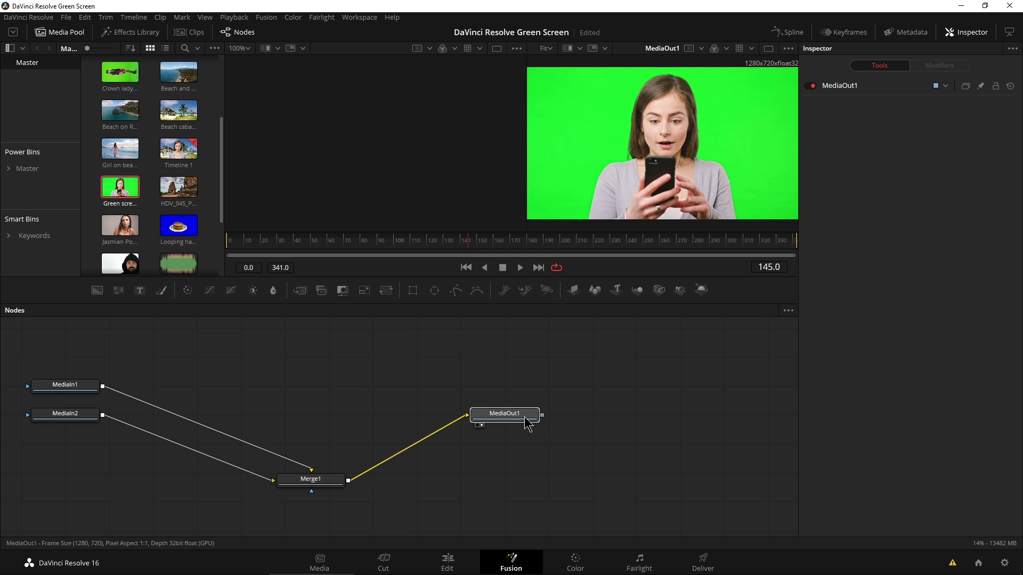
left_click_drag(525, 421, 623, 416)
left_click_drag(320, 482, 421, 436)
left_click_drag(56, 419, 123, 491)
left_click_drag(66, 388, 186, 359)
left_click(190, 353)
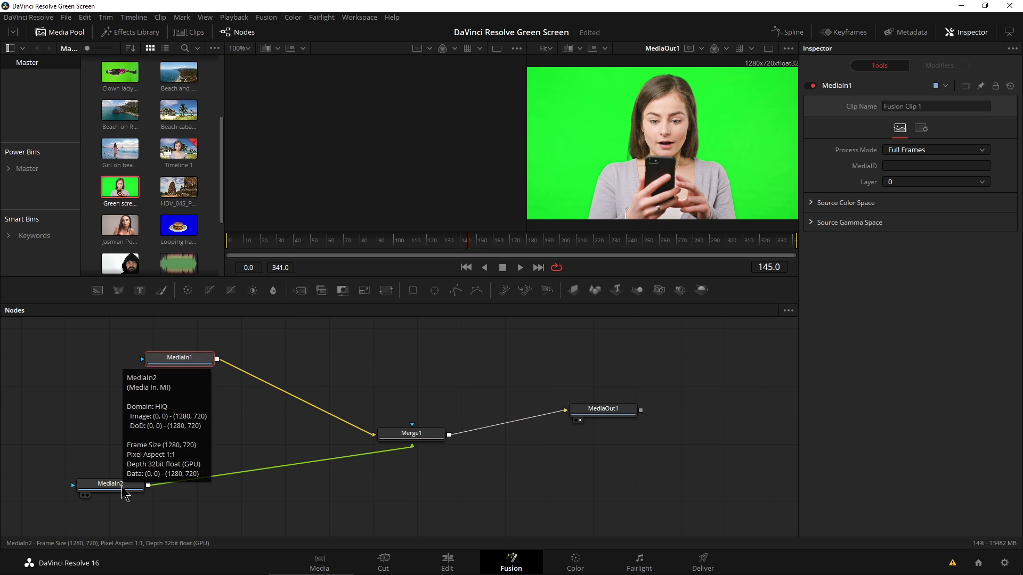
left_click_drag(148, 485, 413, 449)
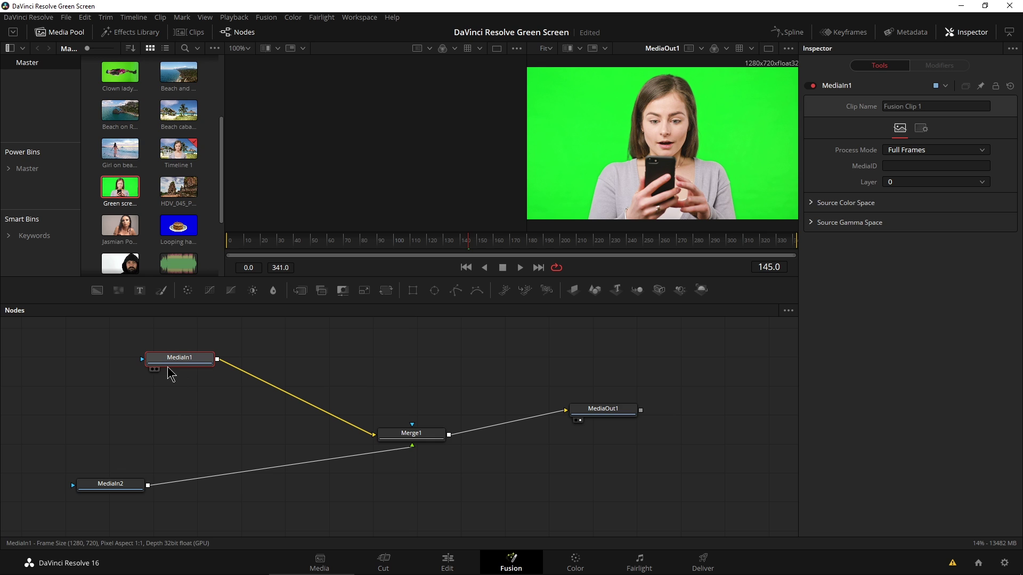
Preview both MediaIn nodes, then place MediaIn2 above Merge1 and MediaIn1 below it
left_click(153, 369)
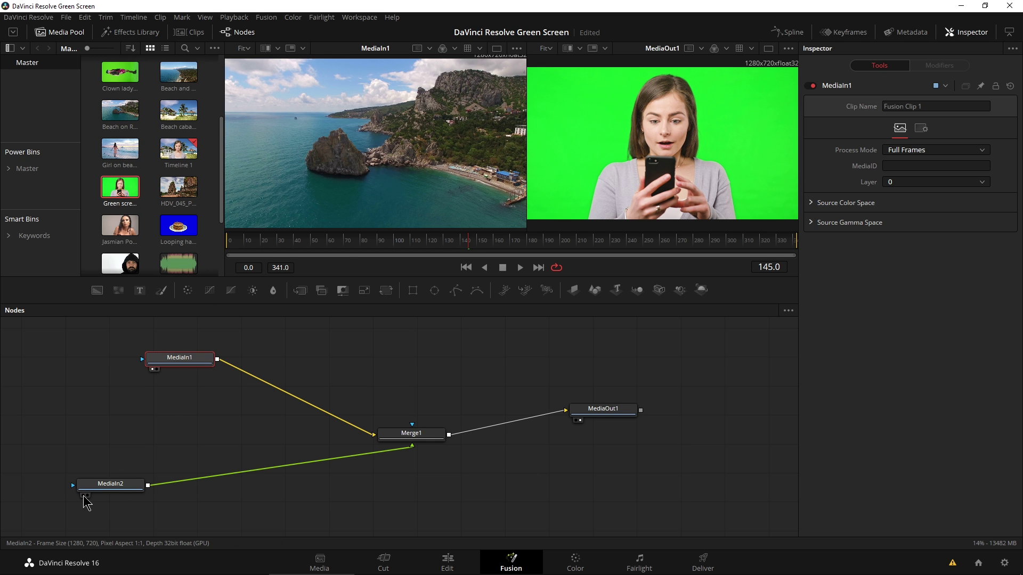
left_click(85, 496)
left_click_drag(109, 485, 394, 341)
left_click_drag(183, 360, 146, 455)
left_click_drag(410, 431, 342, 481)
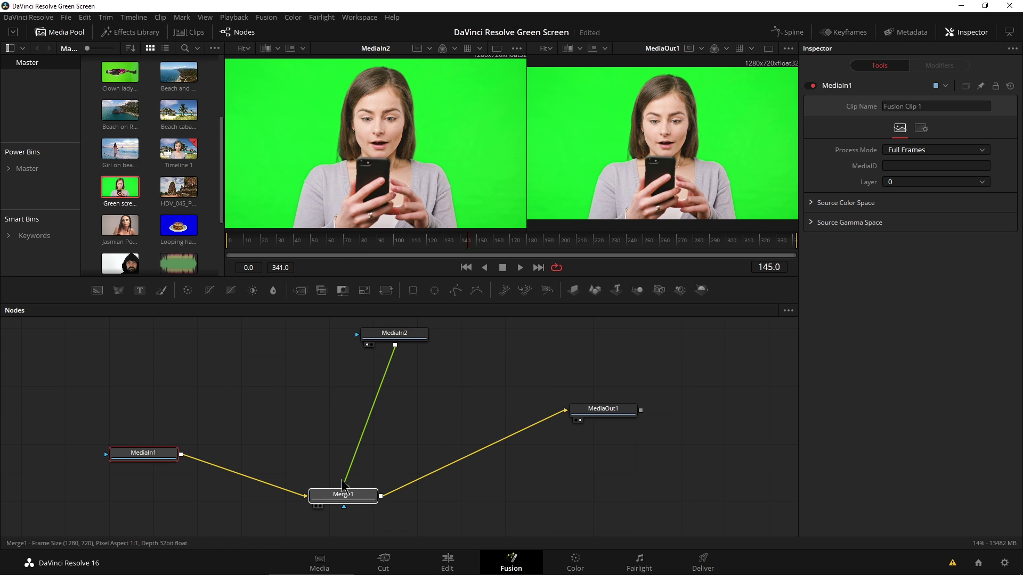
left_click_drag(390, 340, 298, 363)
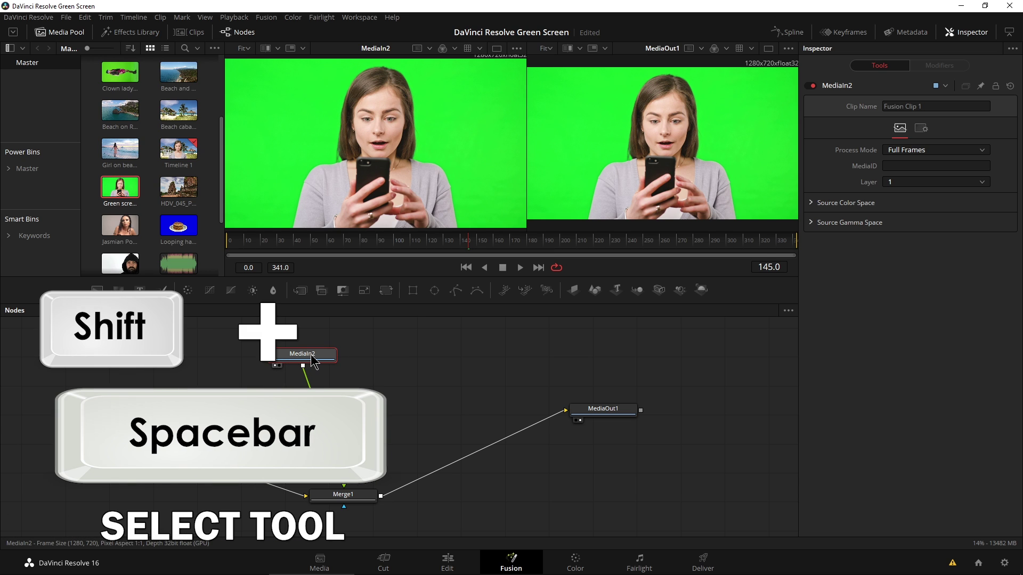
Add a Delta Keyer between MediaIn2 and Merge1 using the tool search
key("shift+space")
type("Delta Keyer")
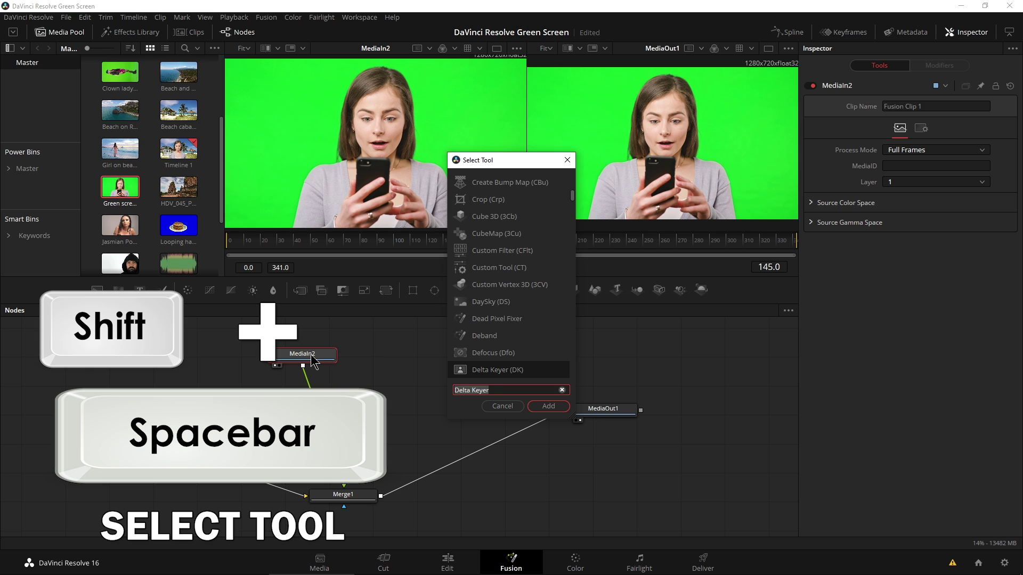
type("DELT")
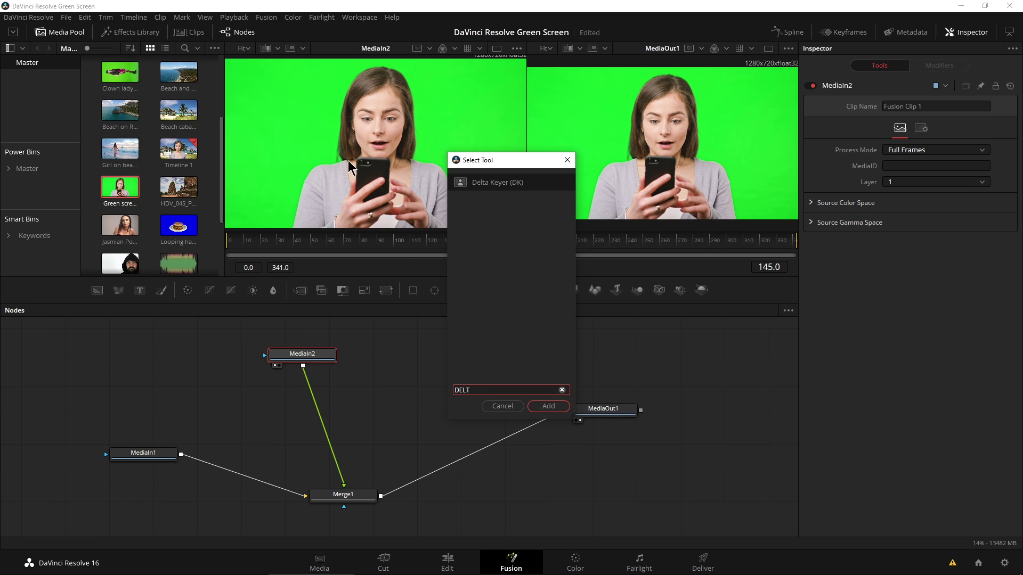
left_click(464, 184)
left_click(539, 407)
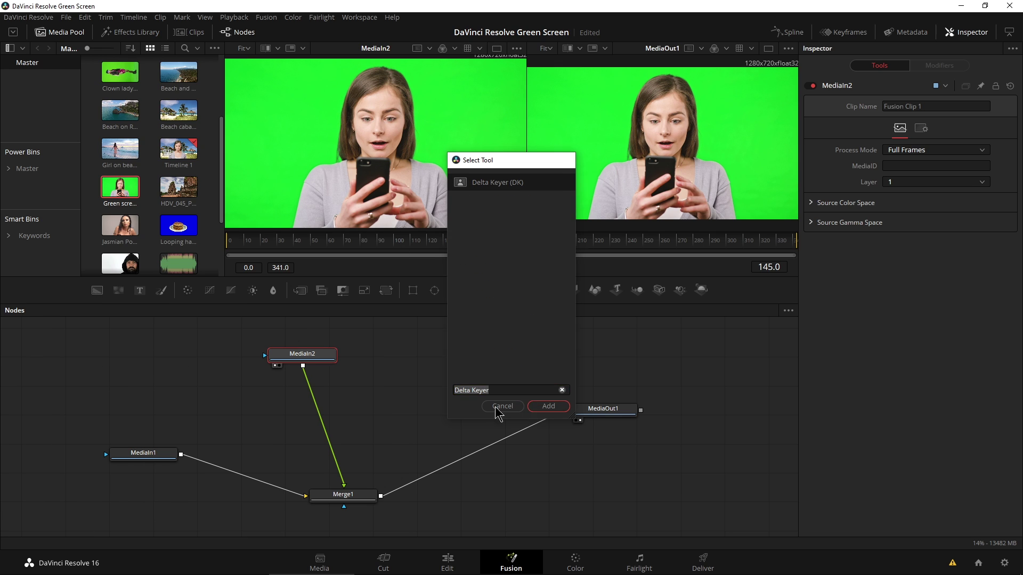
left_click_drag(317, 385, 352, 419)
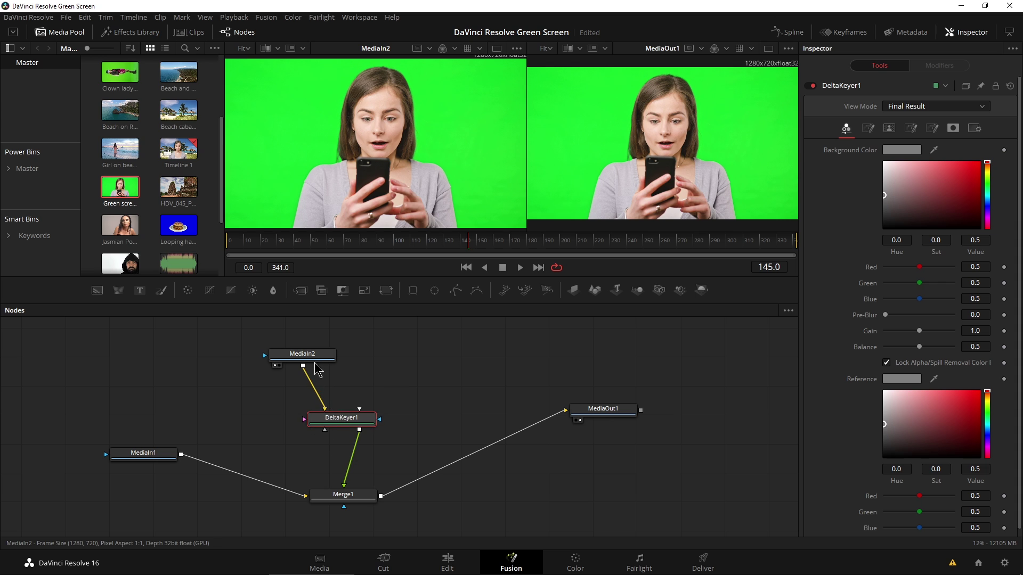
left_click_drag(301, 354, 313, 338)
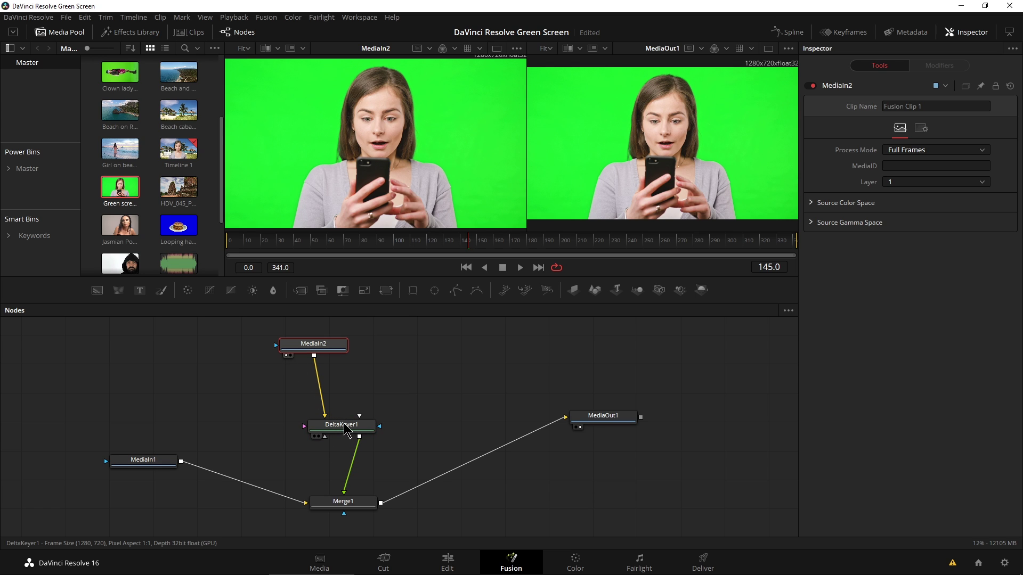
Sample the green screen as DeltaKeyer1's background colour and return to the Edit page
left_click(329, 430)
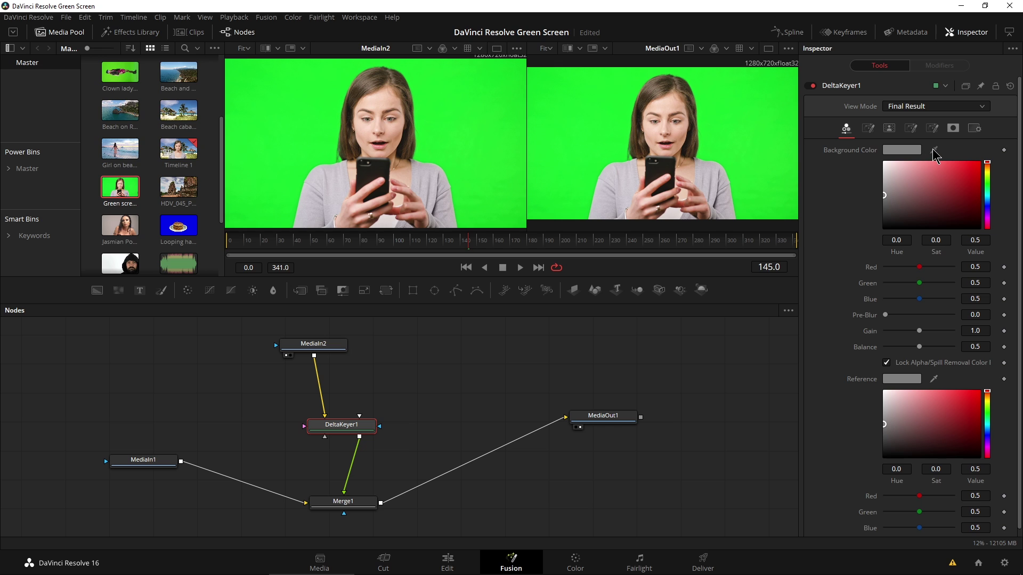
left_click_drag(932, 148, 767, 140)
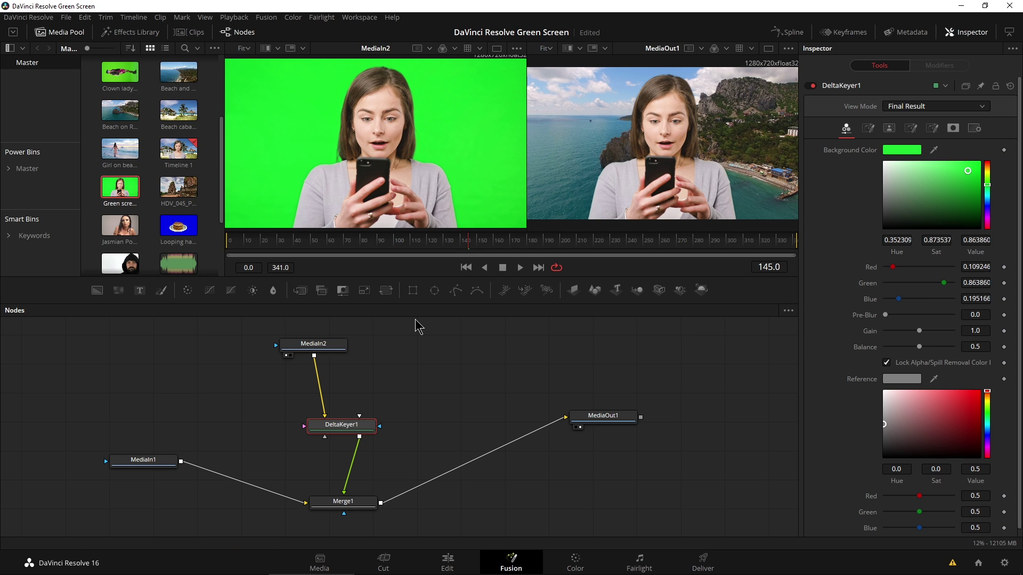
left_click(446, 561)
Play back Fusion Clip 1's keyed composite
left_click_drag(367, 363, 353, 365)
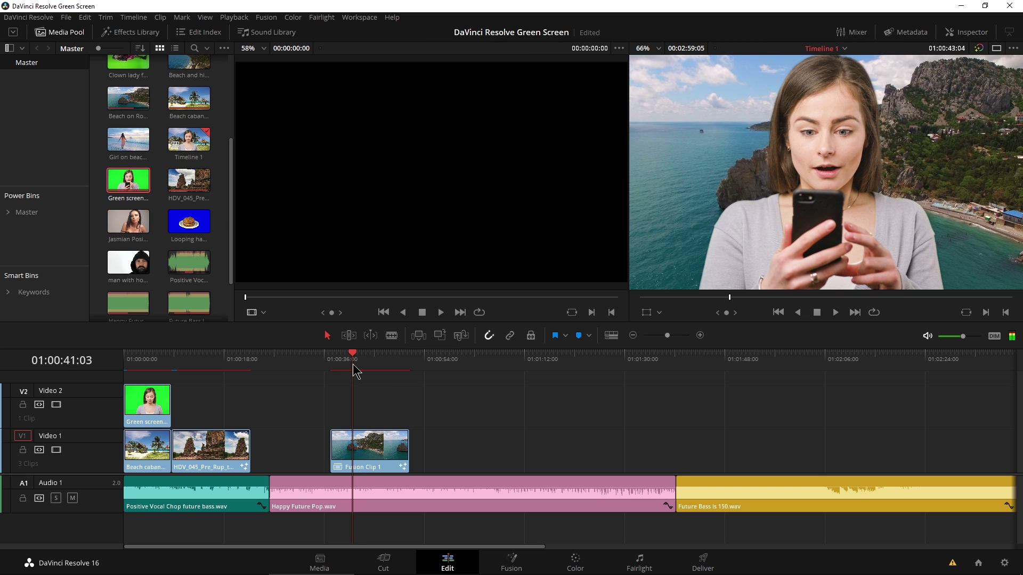
key("space")
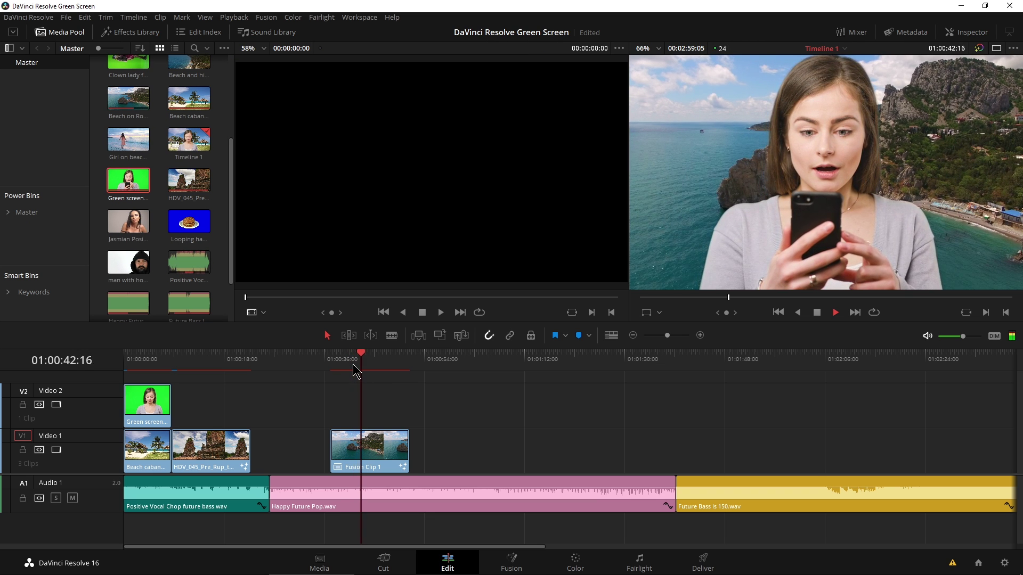
key("space")
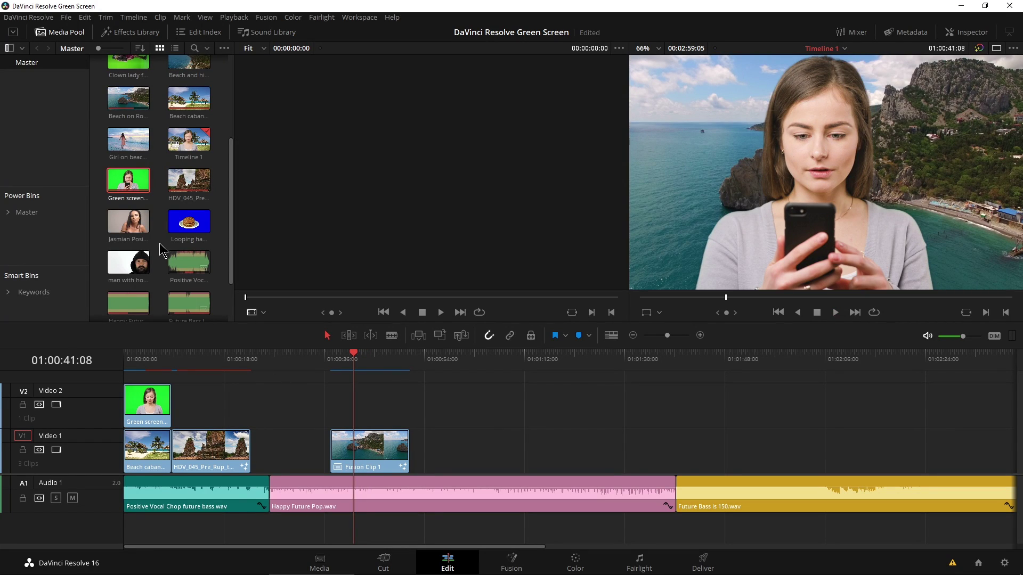
Stack another green-screen clip over the temple clip HDV_045 and combine them into Fusion Clip 2
left_click_drag(128, 183, 457, 419)
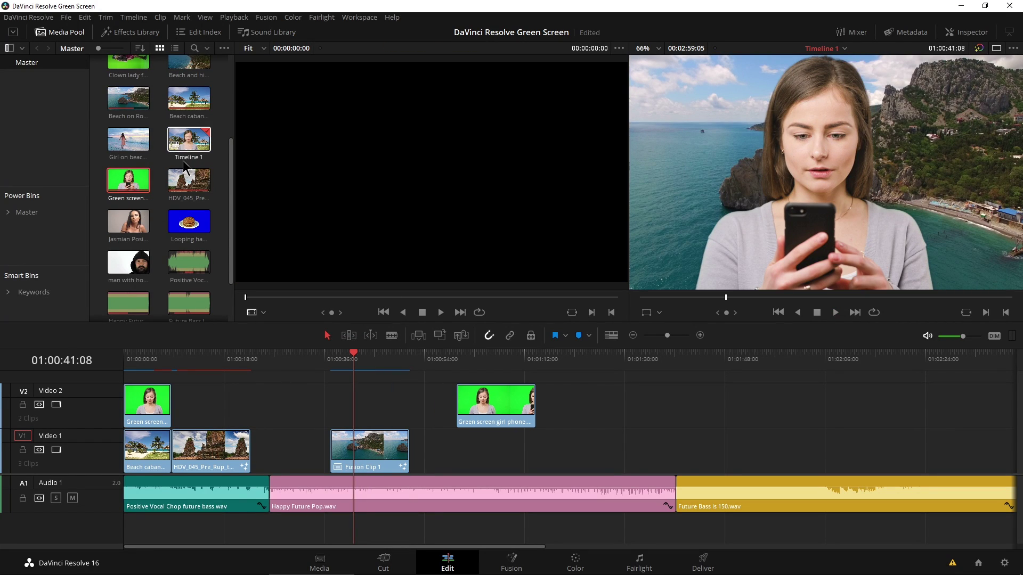
left_click_drag(189, 181, 483, 449)
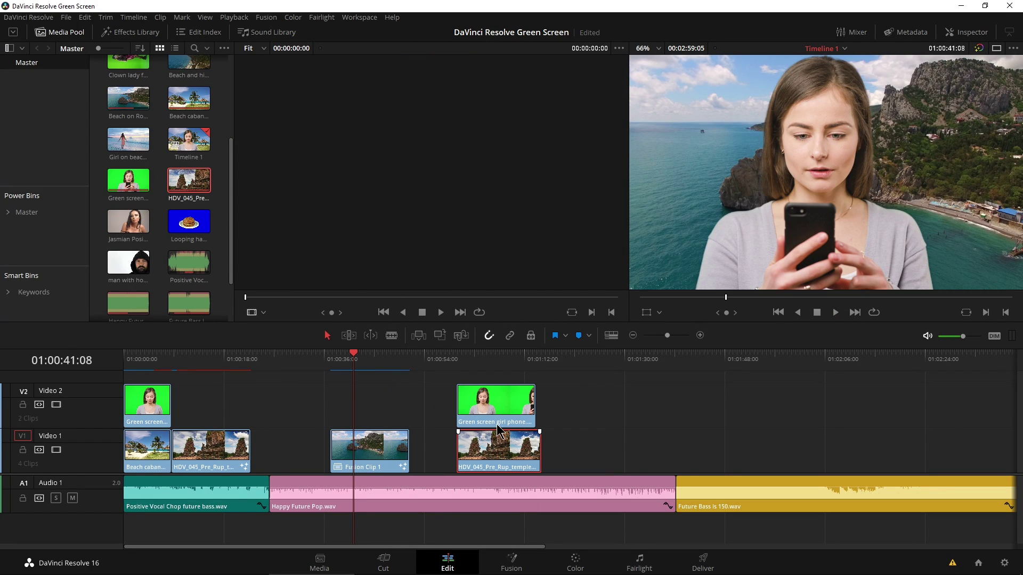
left_click(501, 417)
right_click(501, 417)
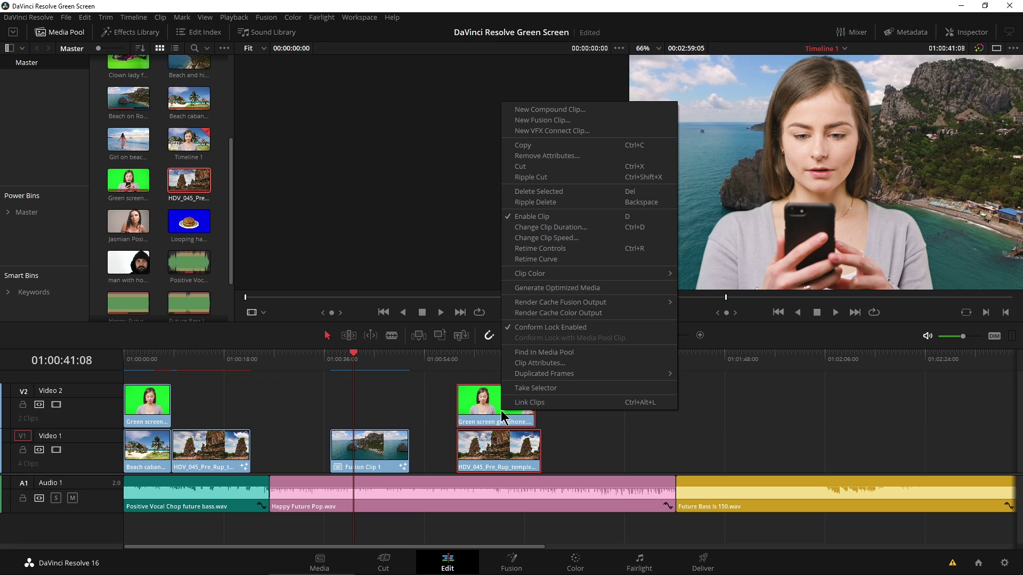
left_click(552, 134)
left_click(492, 355)
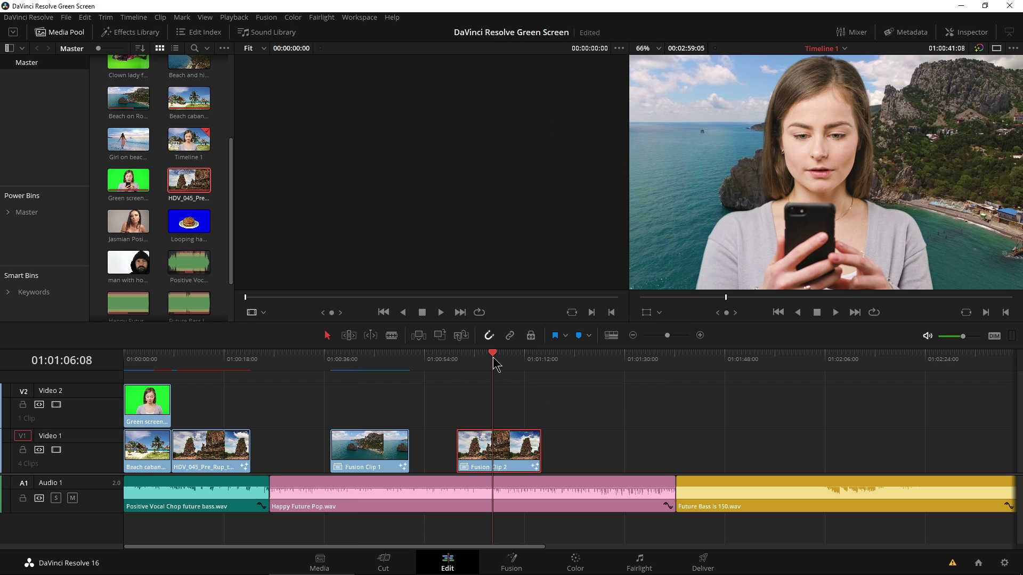
left_click(529, 566)
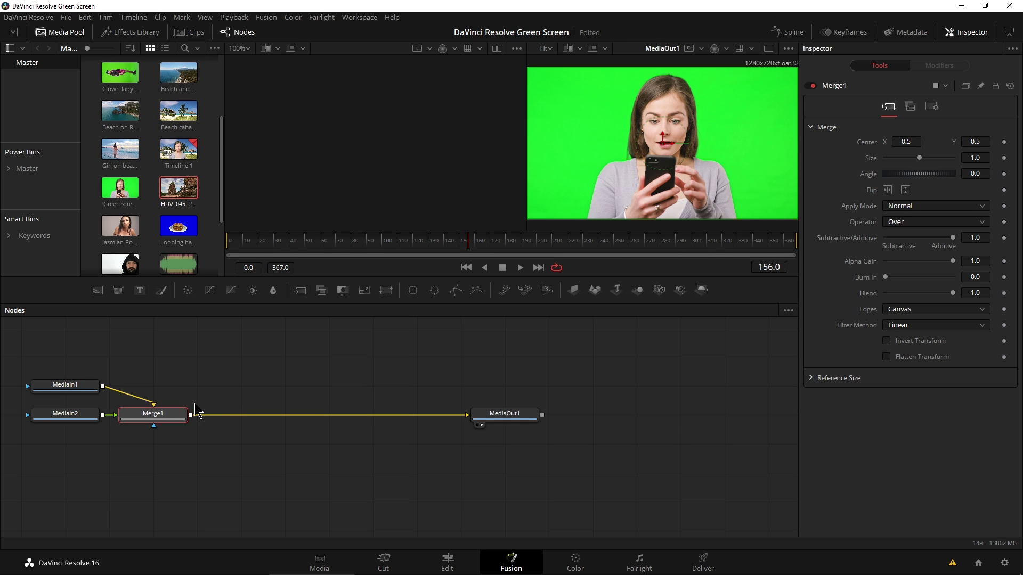
Undo Fusion Clip 2 and place the green-screen girl phone clip on Video 1 at the playhead
left_click_drag(176, 414, 269, 476)
left_click_drag(65, 385, 220, 343)
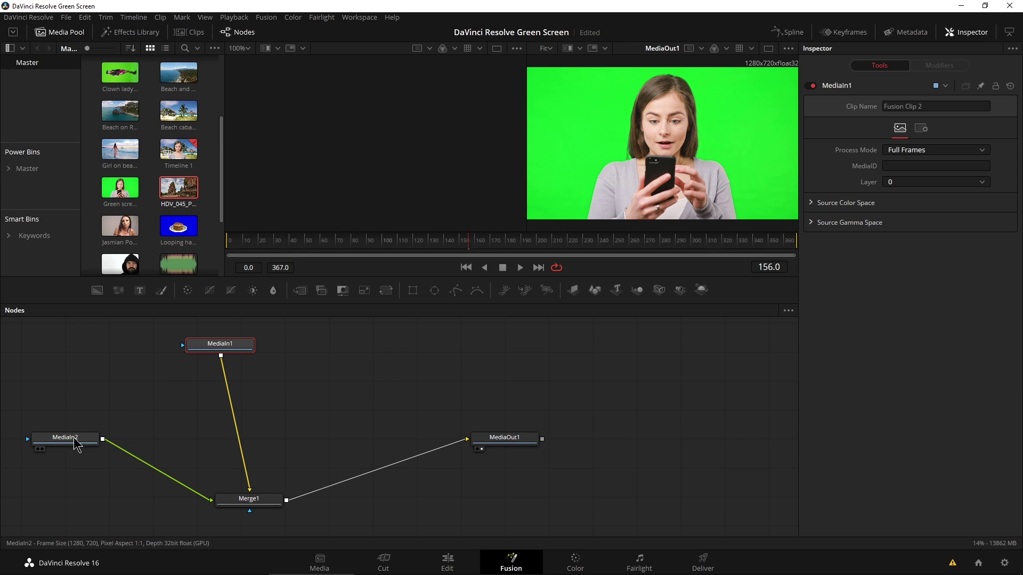
left_click_drag(65, 437, 86, 449)
key("shift+4")
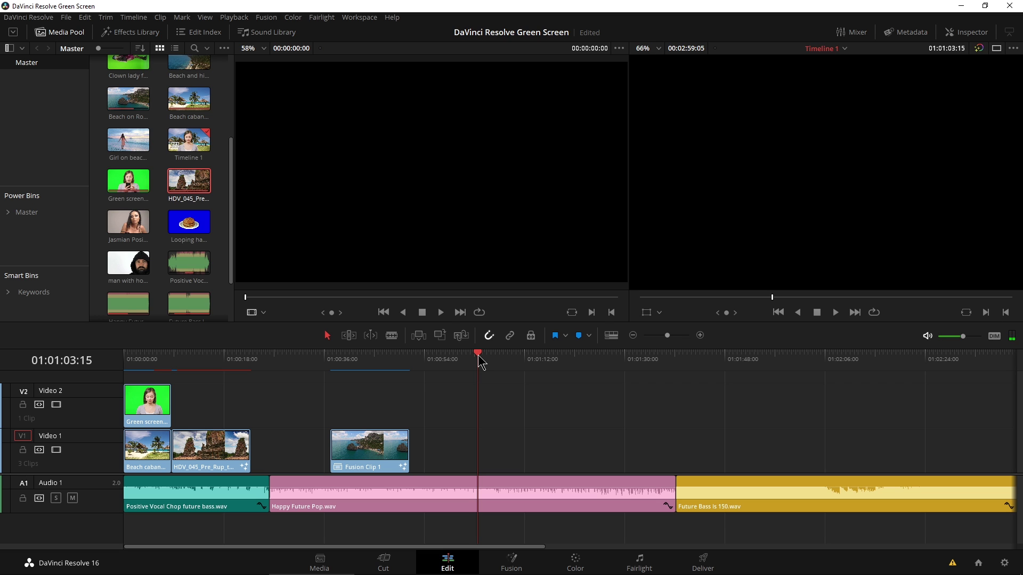
left_click_drag(128, 181, 482, 450)
left_click_drag(490, 375, 504, 373)
Insert a Delta Keyer between MediaIn1 and MediaOut1 and sample the green background
left_click(515, 445)
left_click(522, 559)
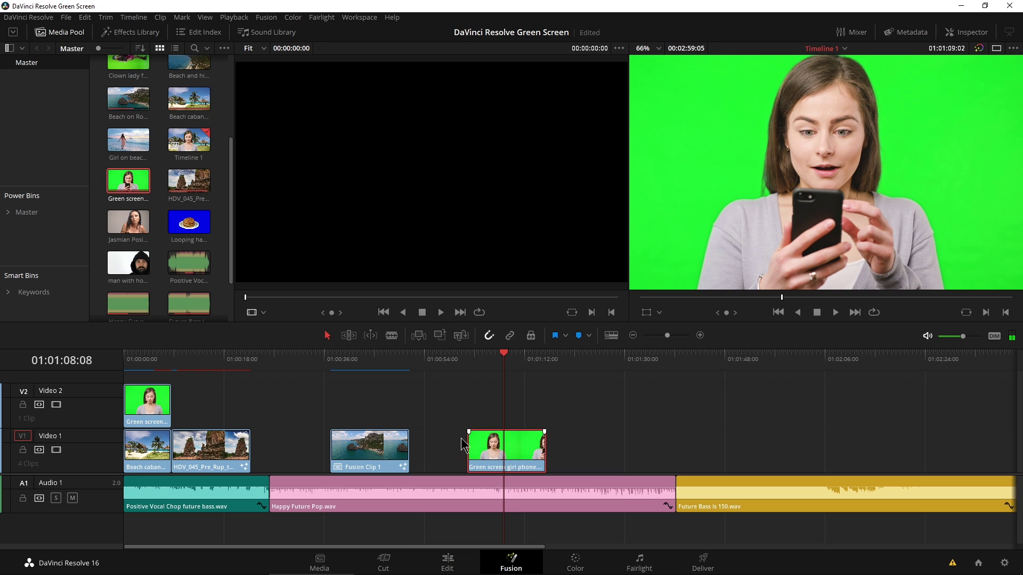
left_click(32, 217)
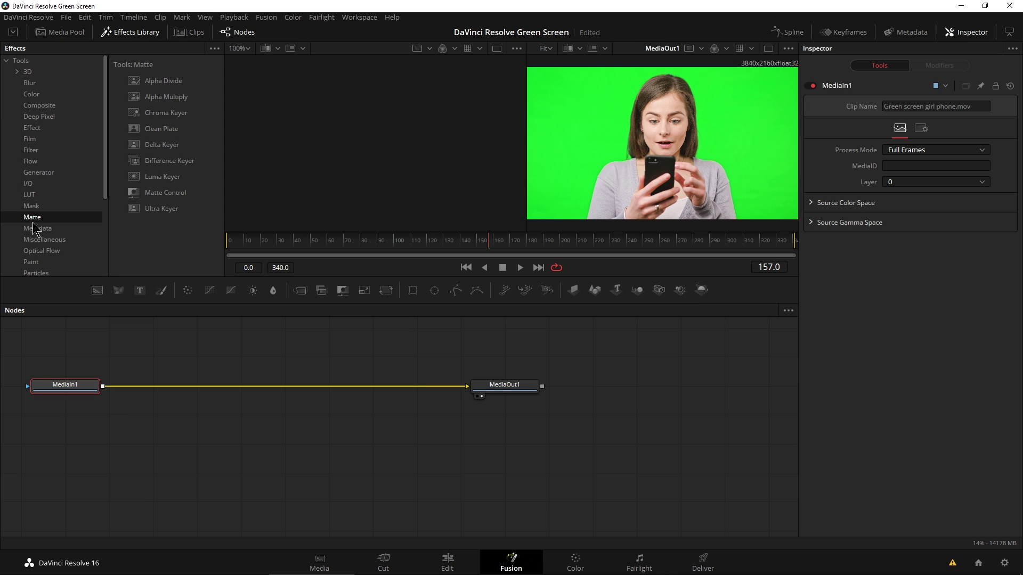
left_click_drag(132, 147, 181, 350)
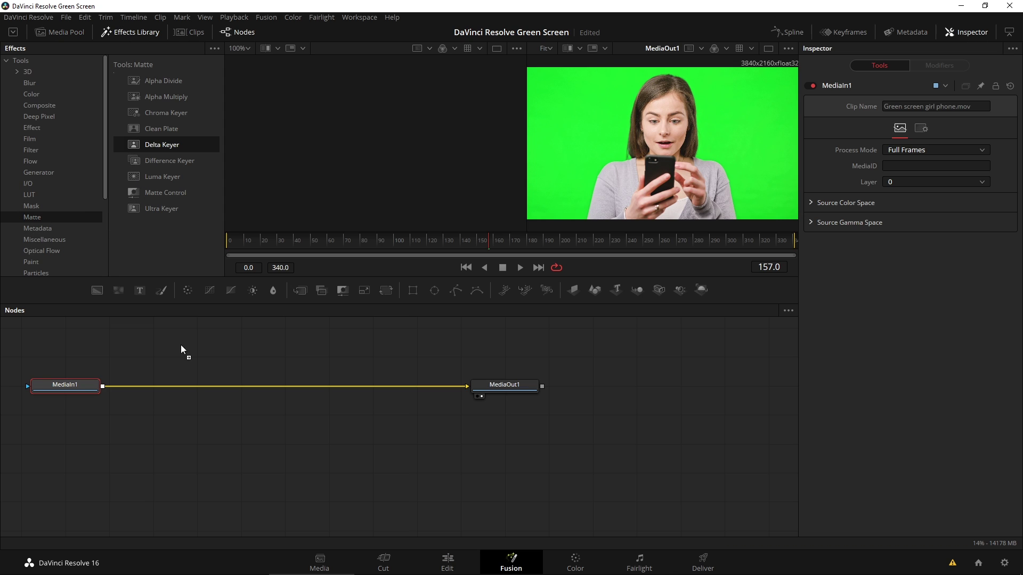
left_click_drag(199, 382, 200, 384)
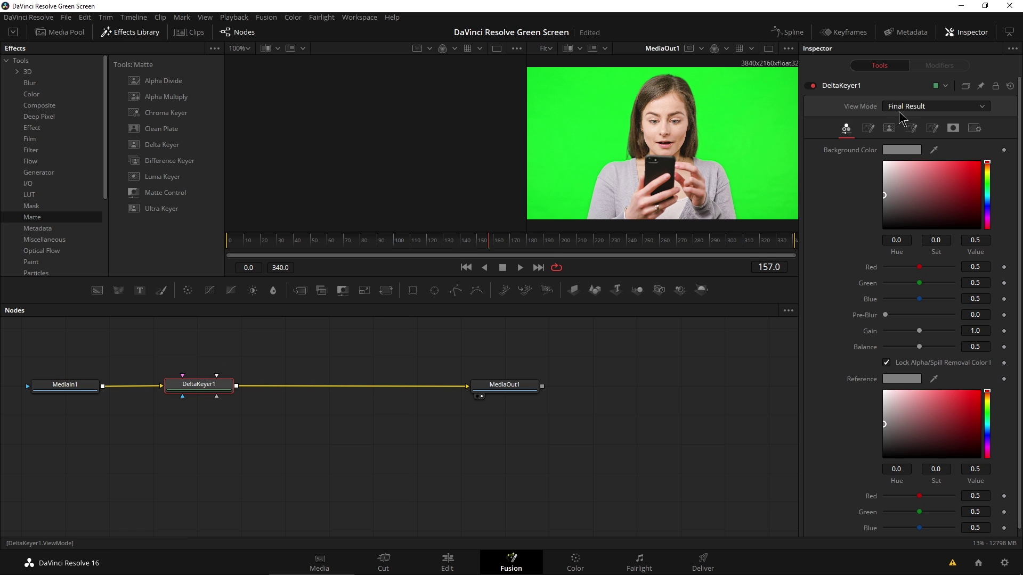
left_click_drag(935, 149, 744, 159)
Check the key as a black-and-white matte, then switch back to the original image view
left_click(936, 106)
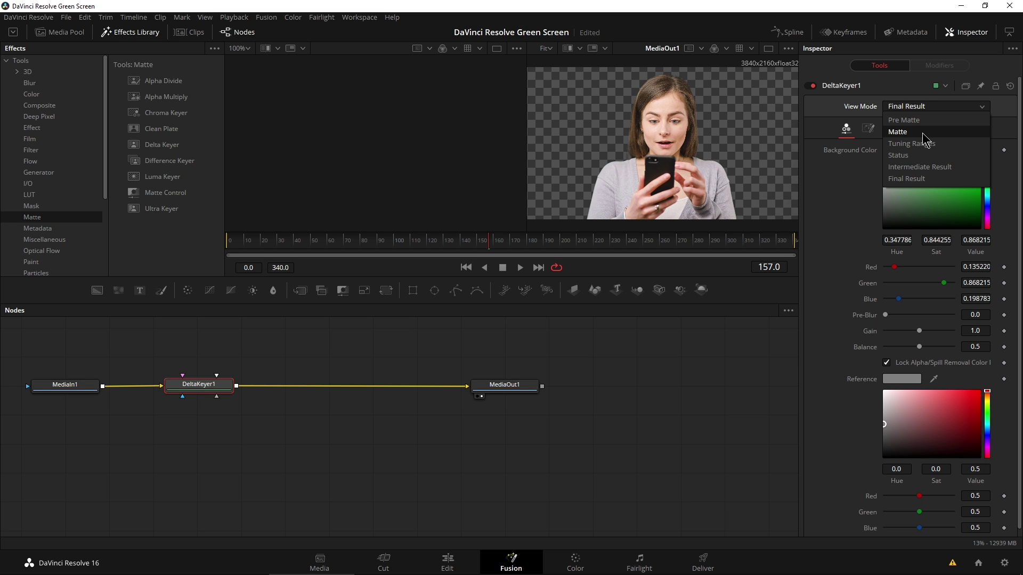
left_click(906, 123)
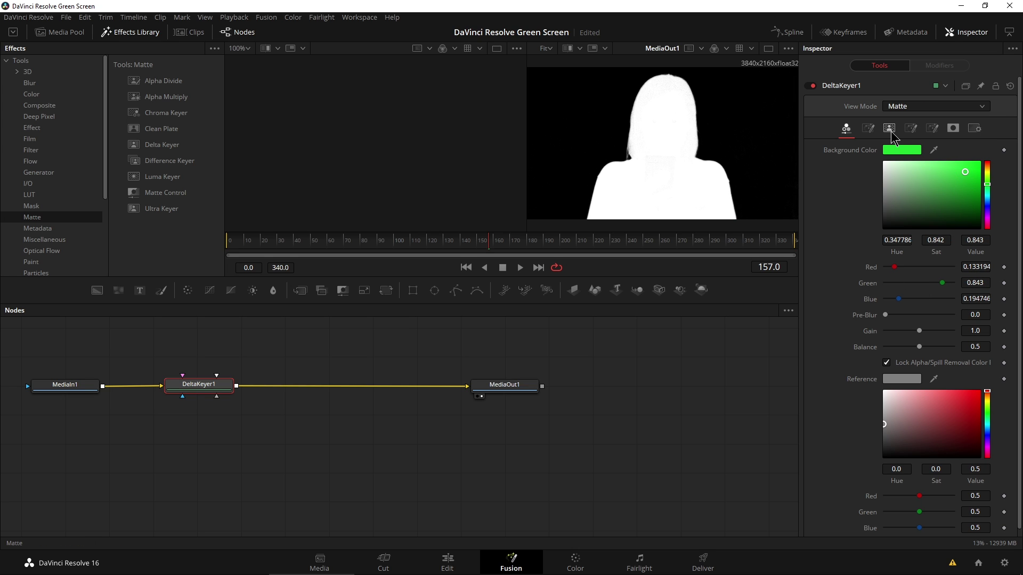
left_click(889, 128)
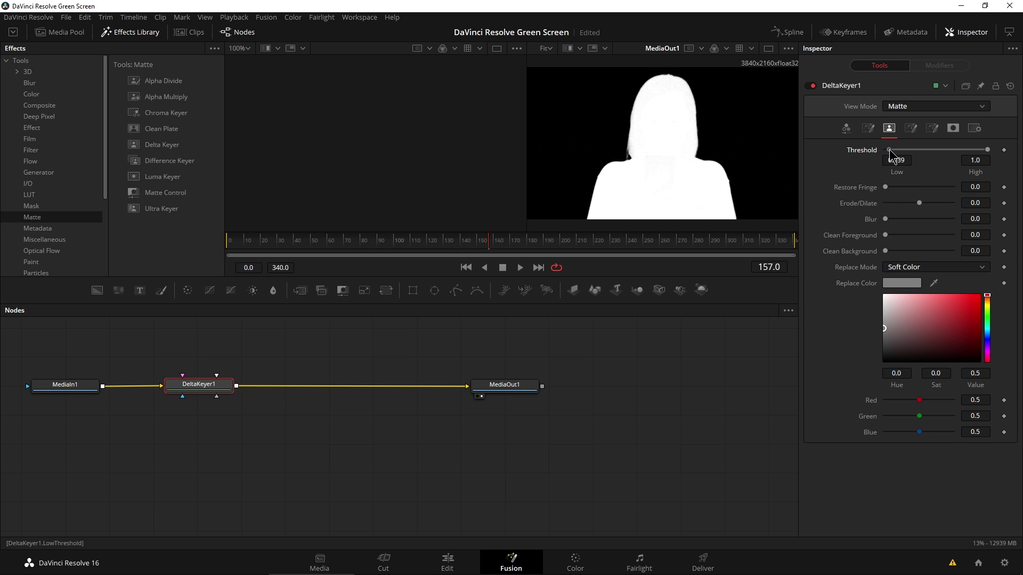
left_click(916, 107)
left_click(916, 120)
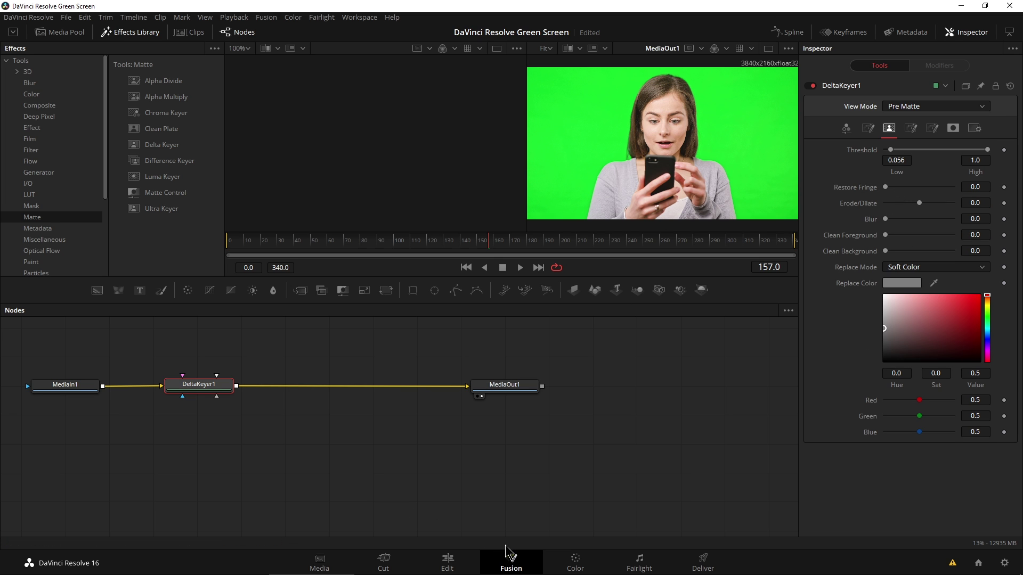
left_click(448, 563)
Set the Delta Keyer View Mode to Final Result
left_click(511, 563)
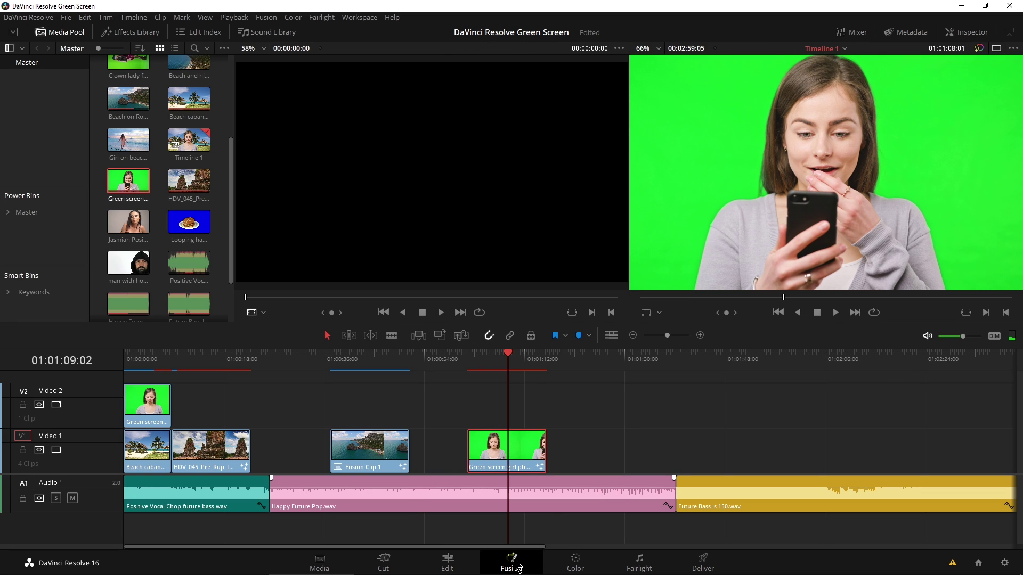
left_click(932, 106)
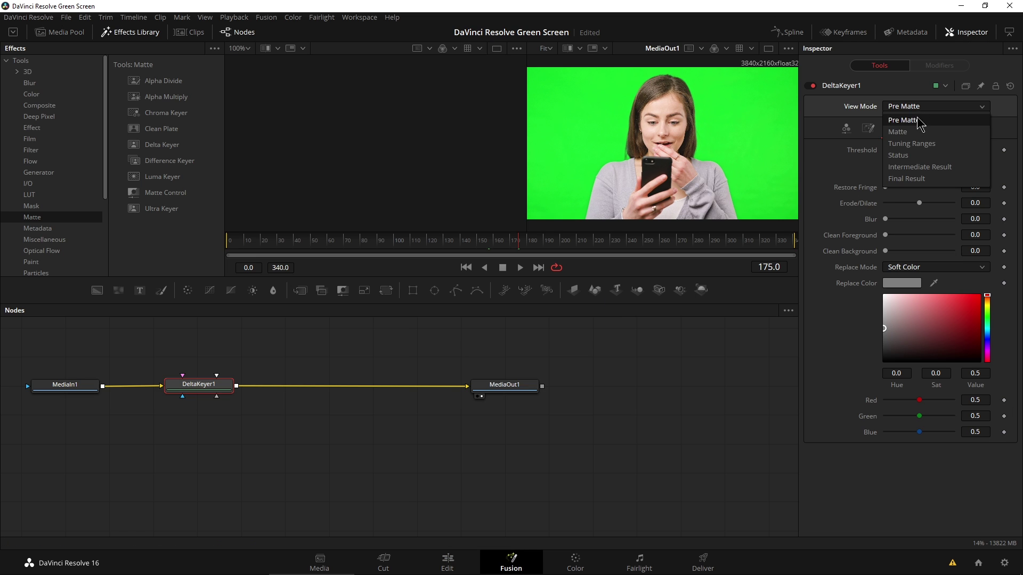
left_click(906, 202)
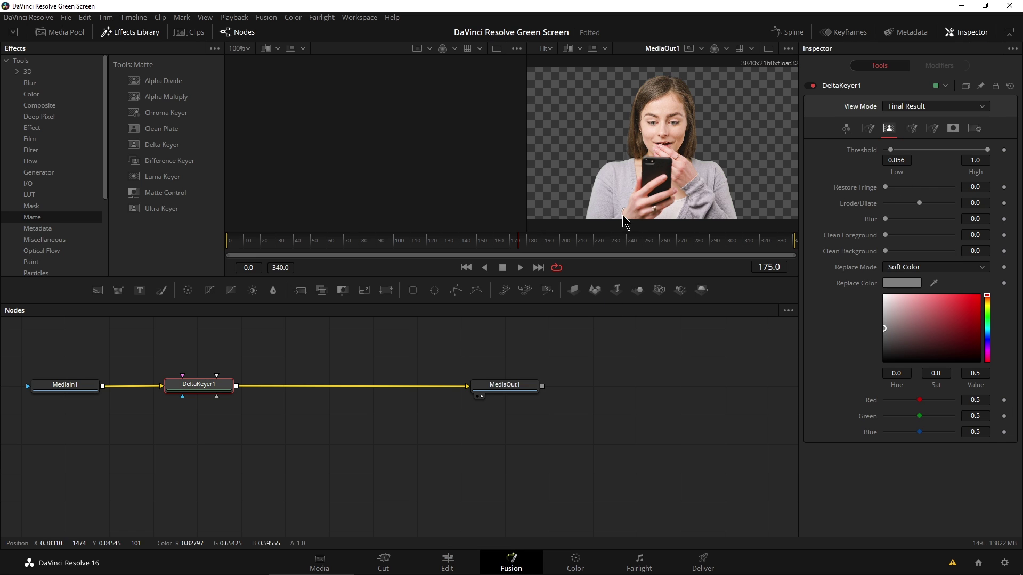
left_click(448, 563)
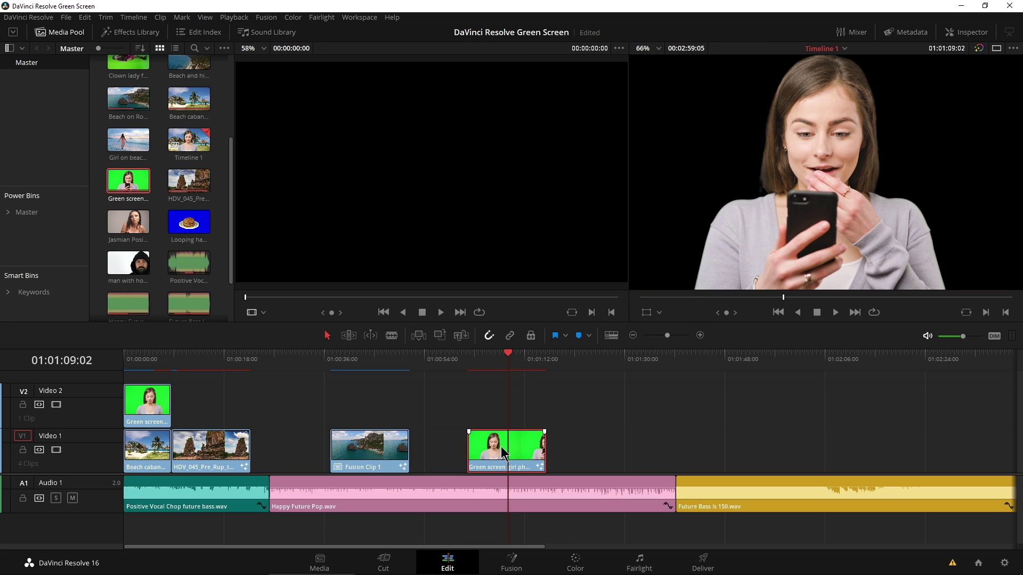
Move the keyed phone clip to Video 2 and put Beach and hills aerial on Video 1 beneath
left_click_drag(501, 447, 499, 422)
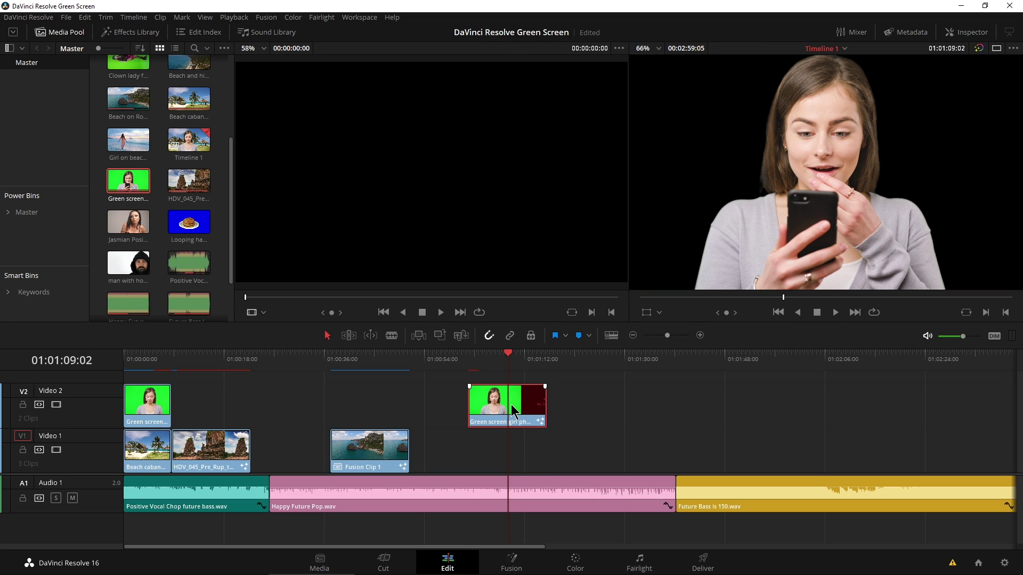
scroll(154, 234, "up", 4)
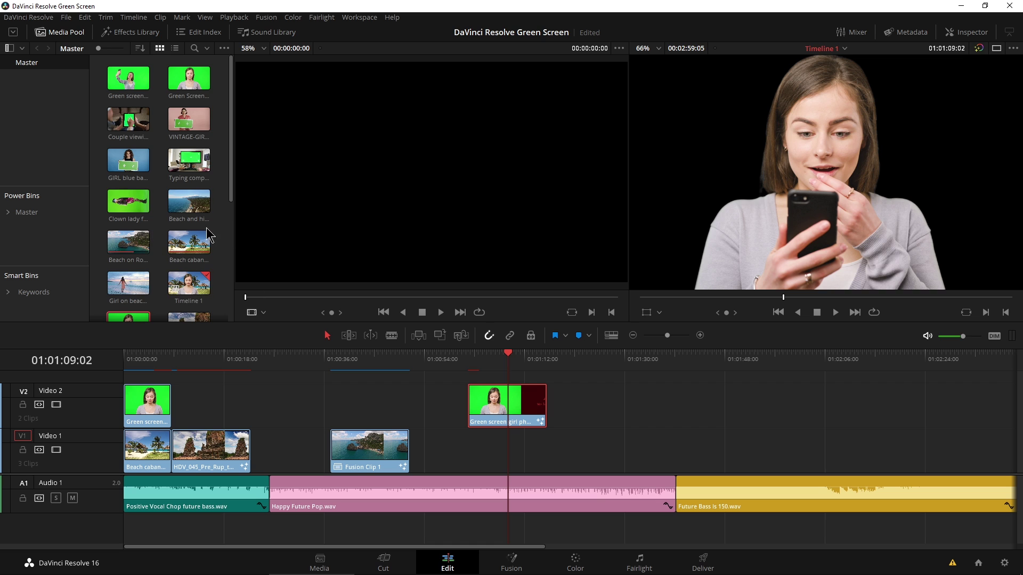
left_click_drag(191, 205, 506, 448)
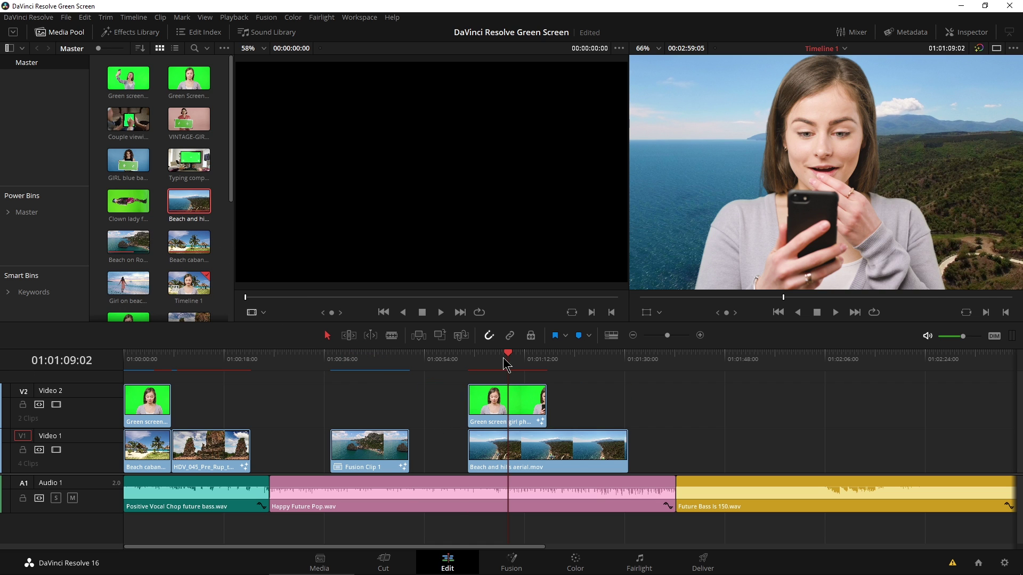
mouse_move(503, 359)
left_mouse_down()
mouse_move(486, 359)
mouse_move(517, 362)
mouse_move(490, 365)
left_mouse_up()
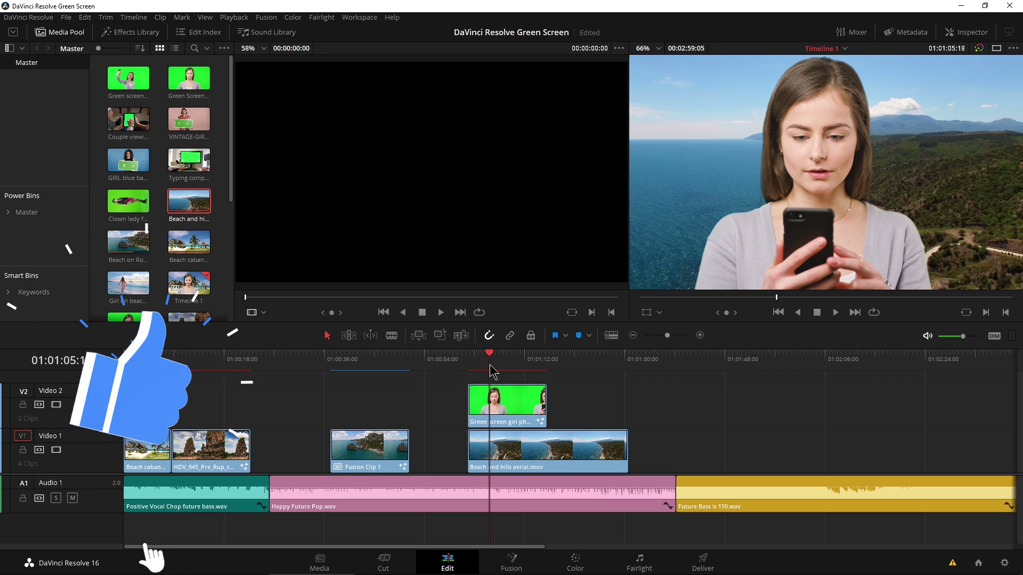
On the Fusion page, move DeltaKeyer1 lower and MediaIn1 higher in the node graph
left_click(512, 562)
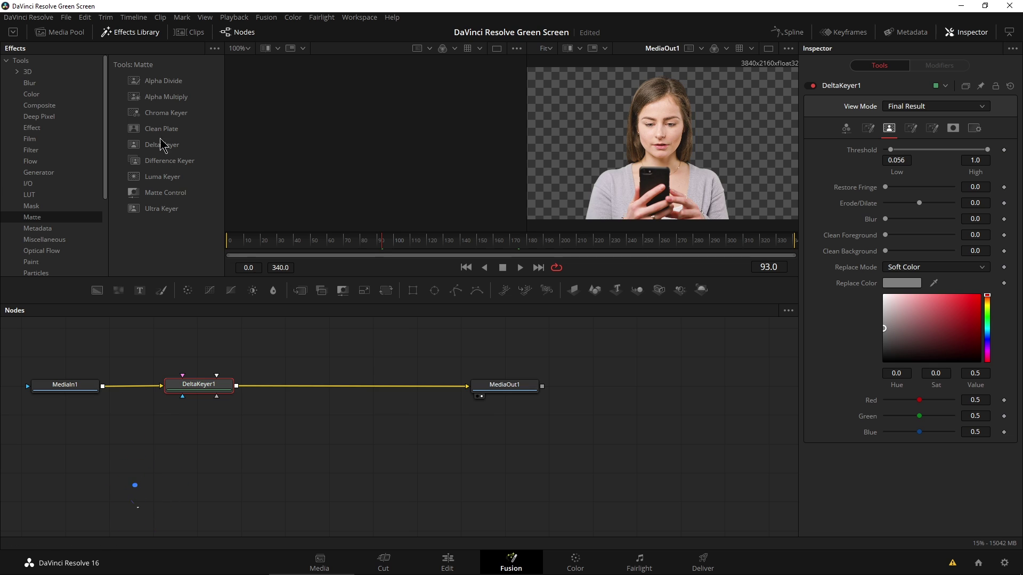
left_click(58, 32)
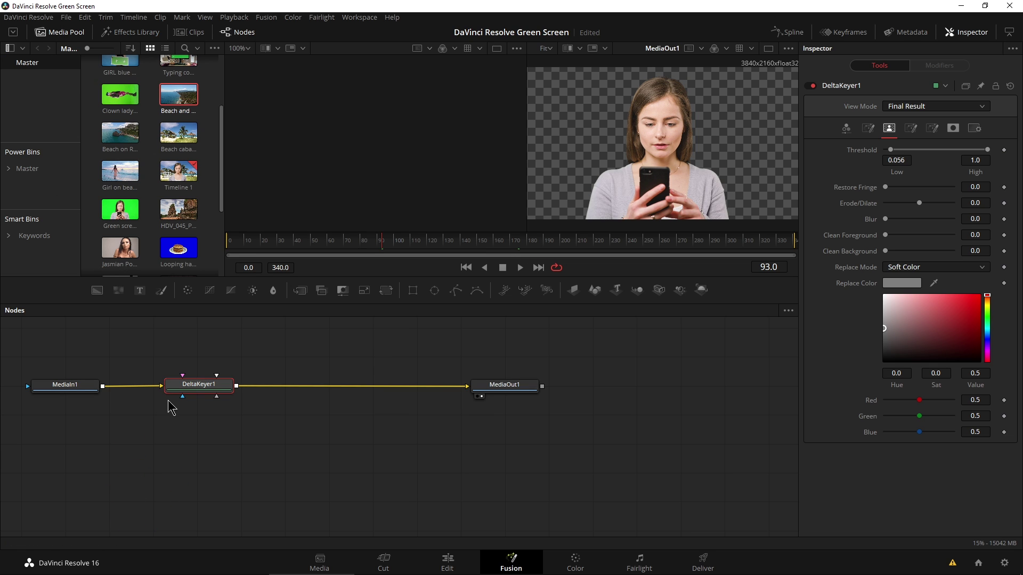
left_click_drag(182, 390, 245, 429)
left_click_drag(73, 391, 93, 382)
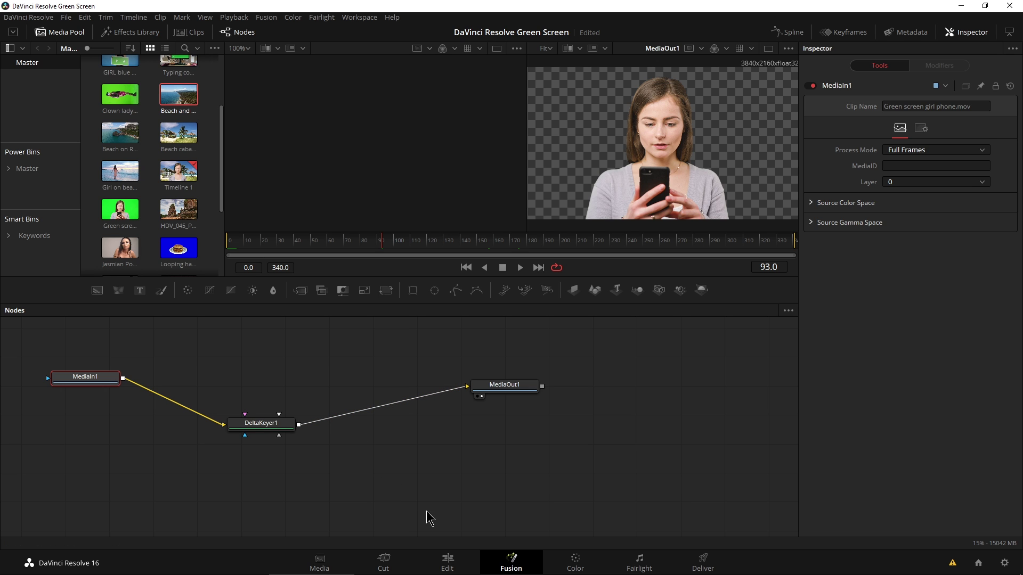
left_click(447, 562)
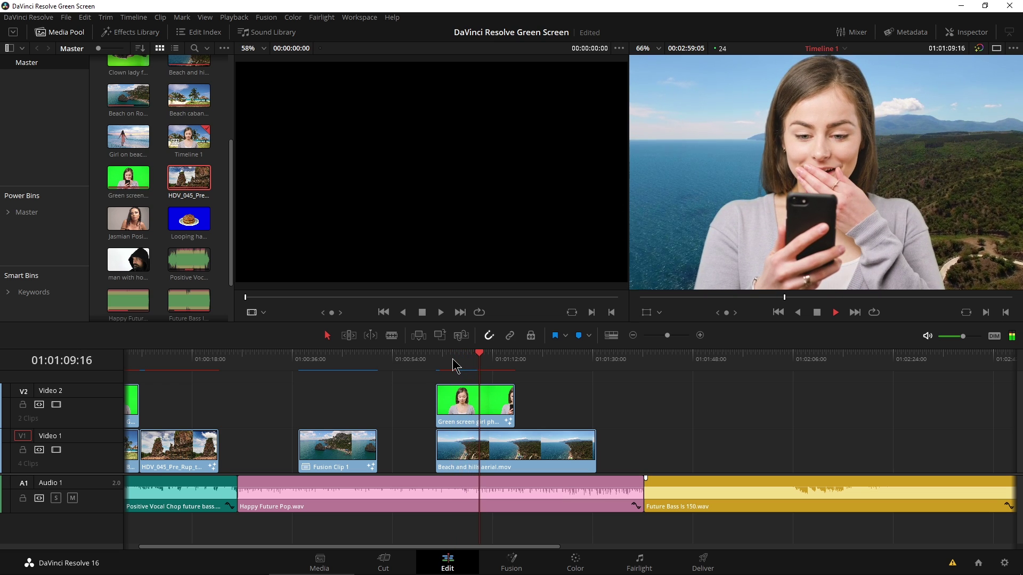
Stop playback and add man with hood 2.mov to Video 2 after 01:01:30
key("space")
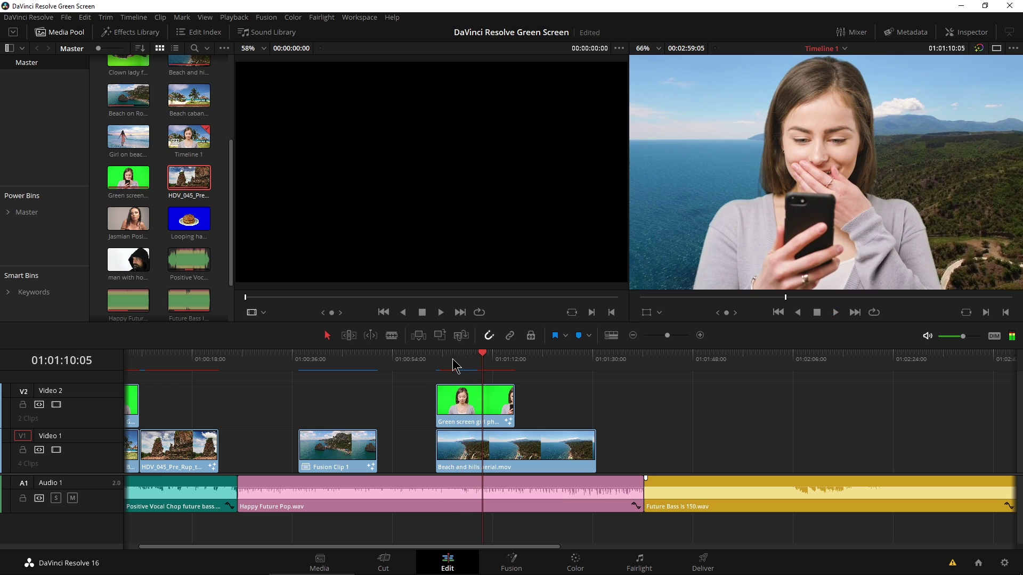
double_click(121, 269)
left_click_drag(121, 269, 666, 418)
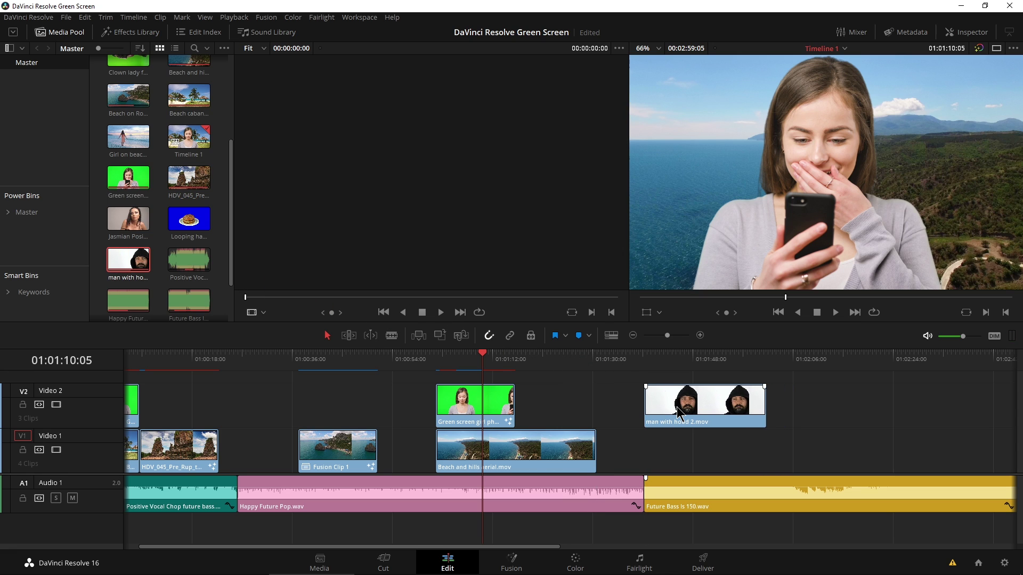
Put Beach on Rocky Island on Video 1 beneath and load the hooded man clip on the Color page
scroll(192, 213, "up", 1)
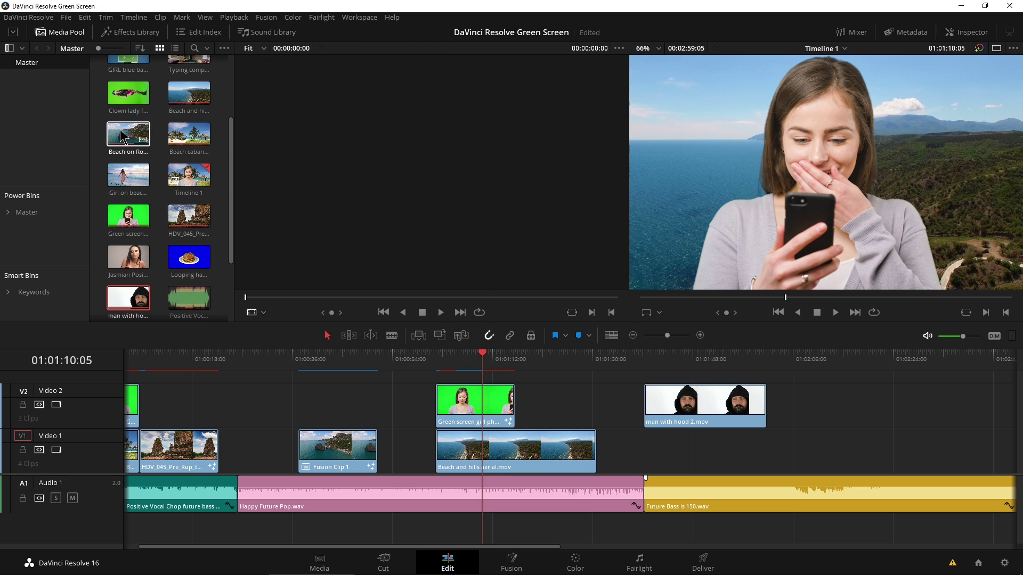
left_click_drag(128, 140, 654, 451)
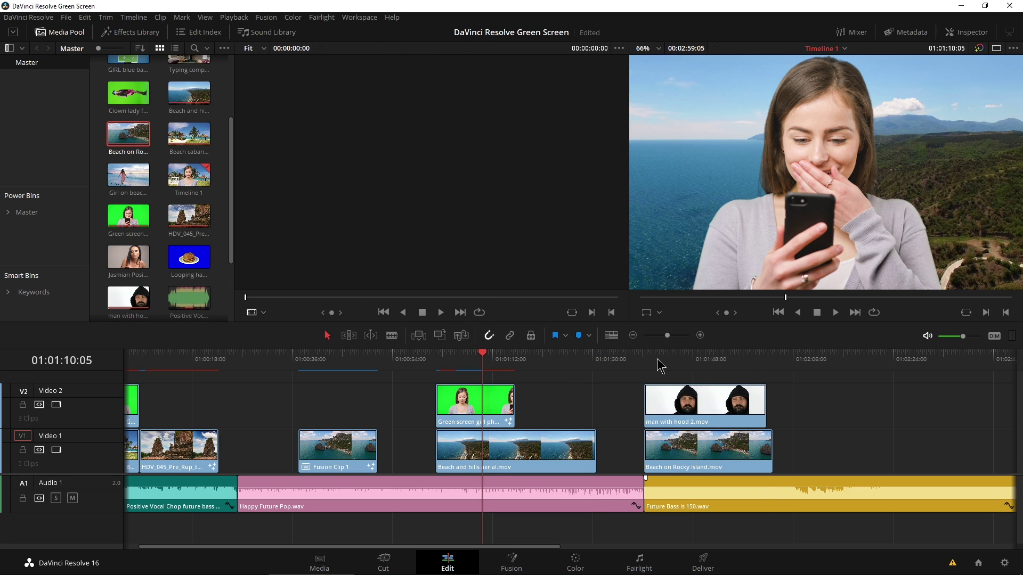
left_click_drag(683, 358, 689, 358)
left_click(722, 403)
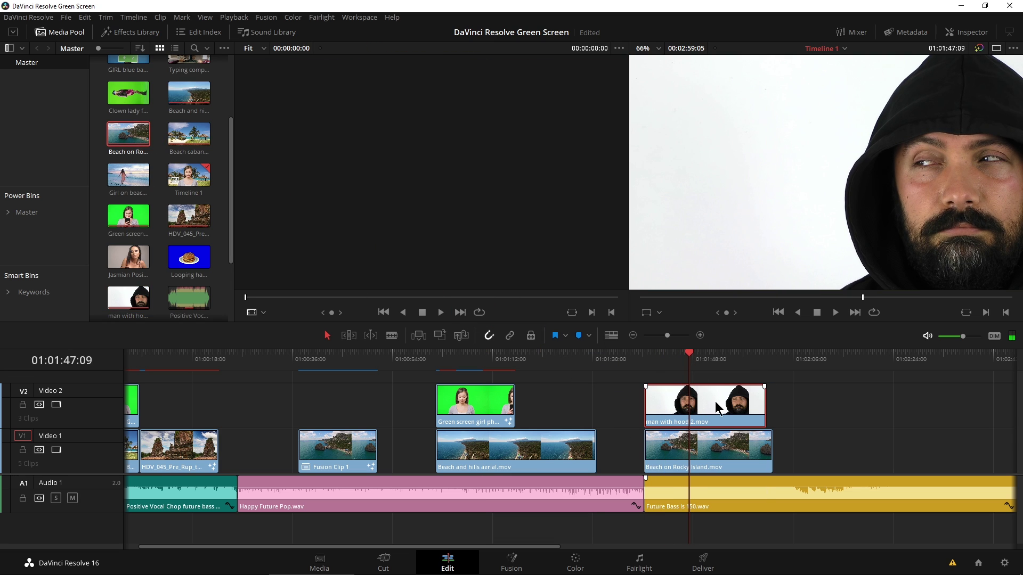
left_click(576, 562)
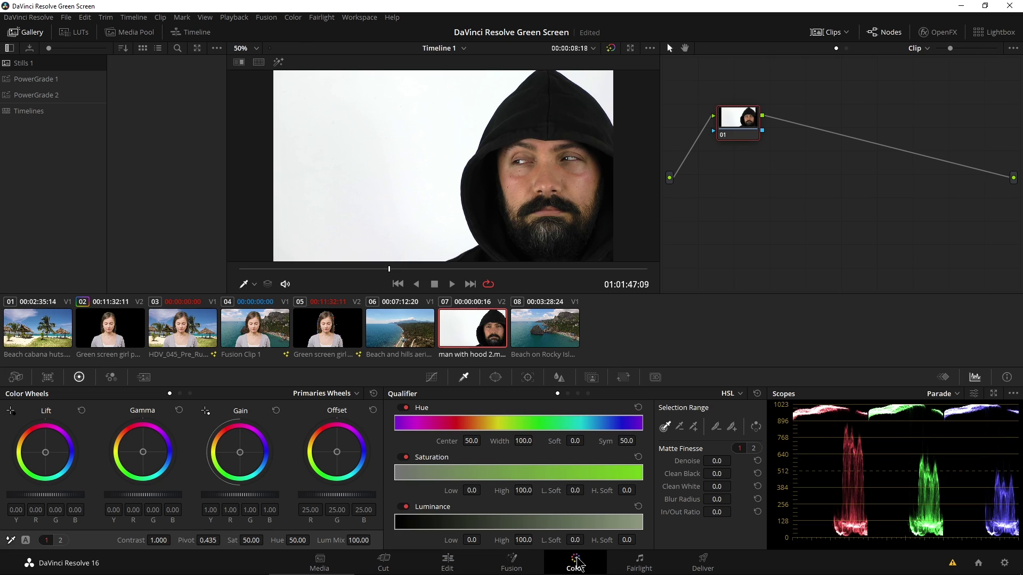
Qualify the white background with several eyedropper samples and check it as a matte
left_click_drag(740, 135, 778, 140)
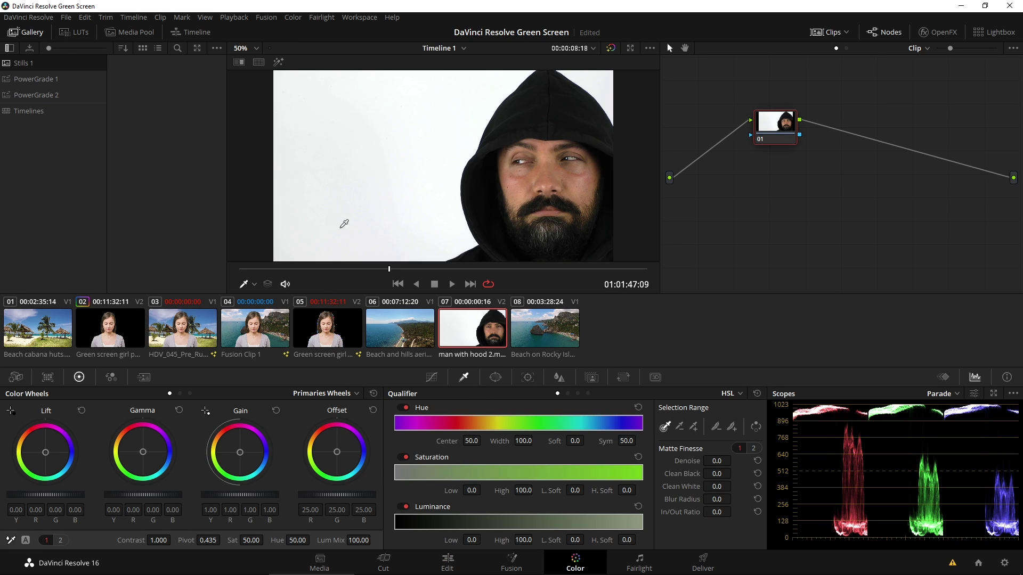
left_click_drag(432, 83, 361, 132)
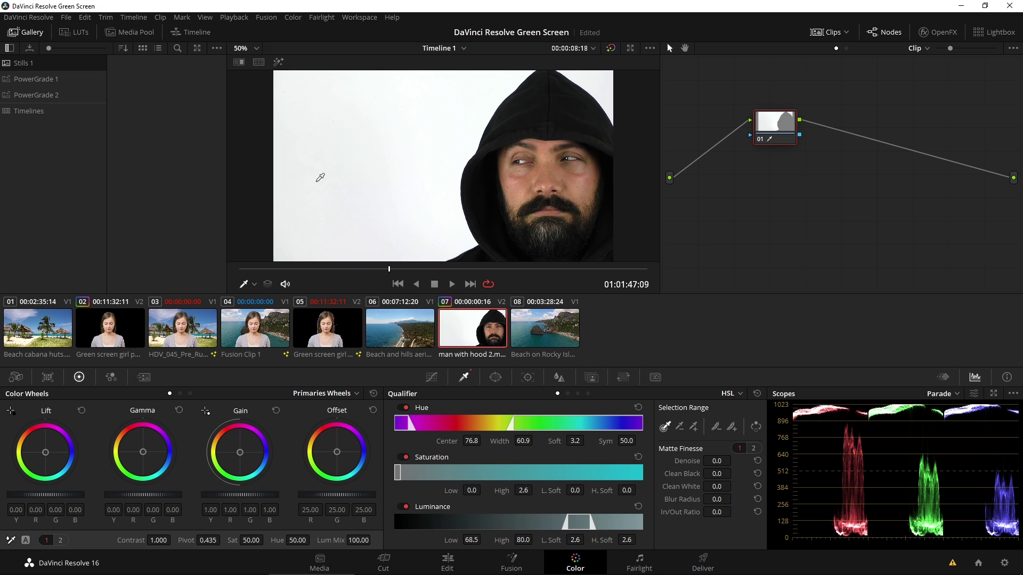
left_click(309, 213)
left_click(352, 162)
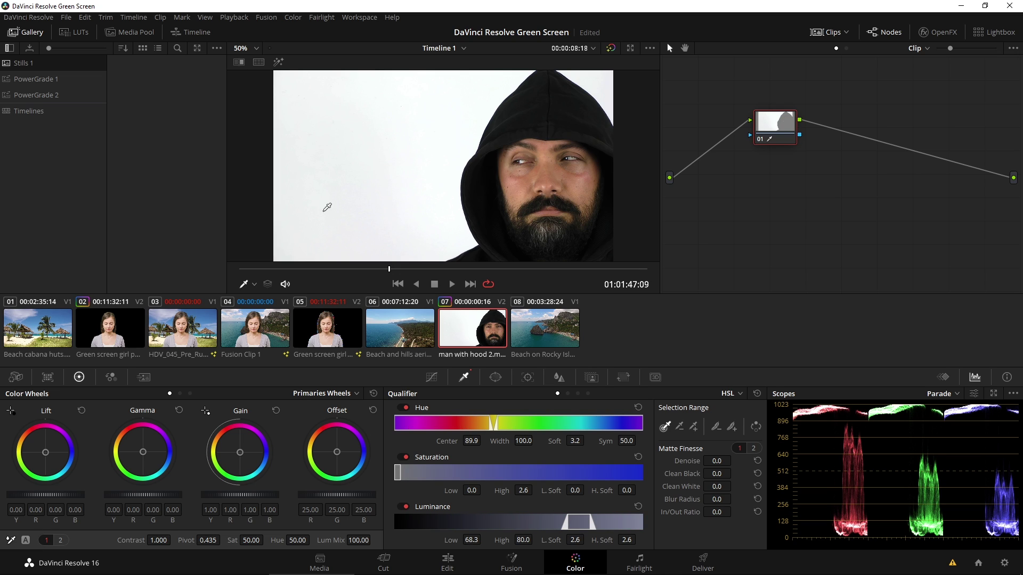
left_click(324, 210)
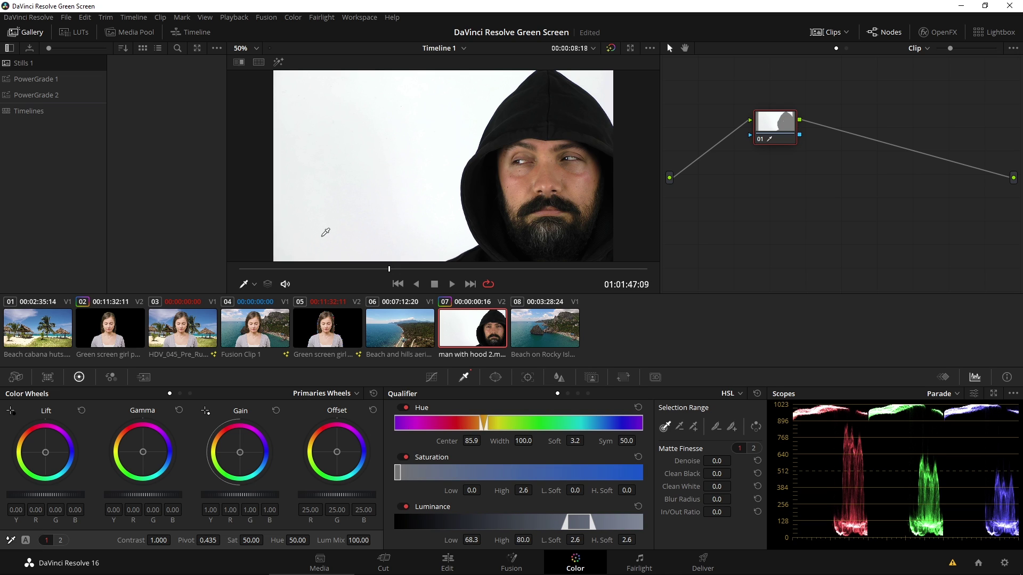
left_click(277, 62)
left_click(626, 63)
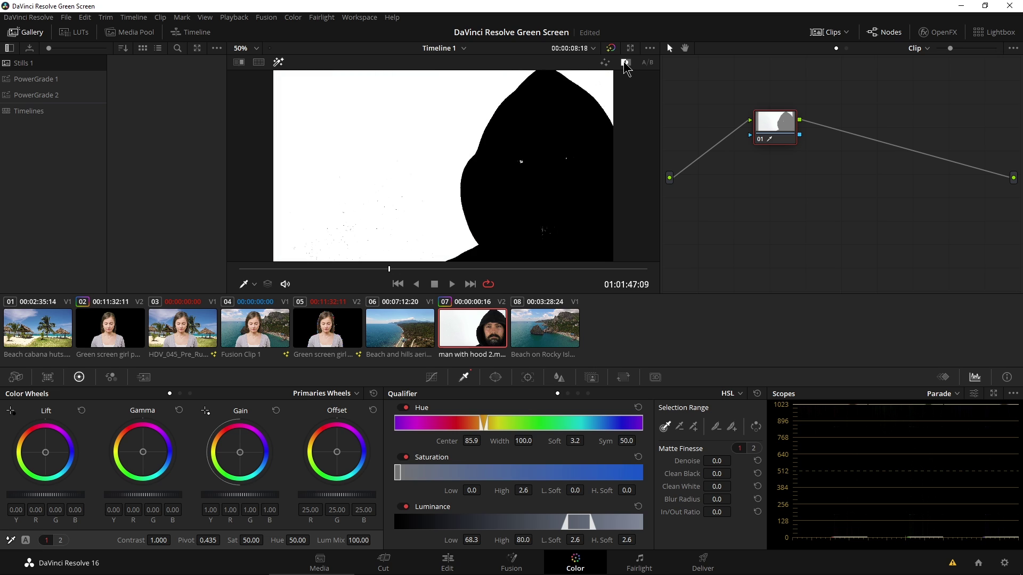
left_click(277, 62)
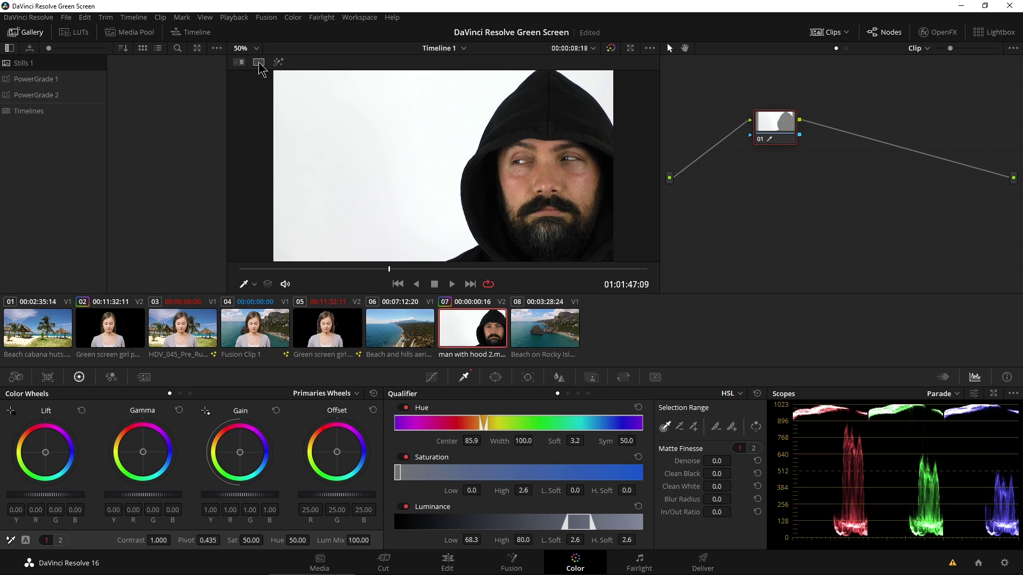
Add an Alpha Output, feed it the node's key, and play back to check the composite
right_click(767, 205)
mouse_move(778, 223)
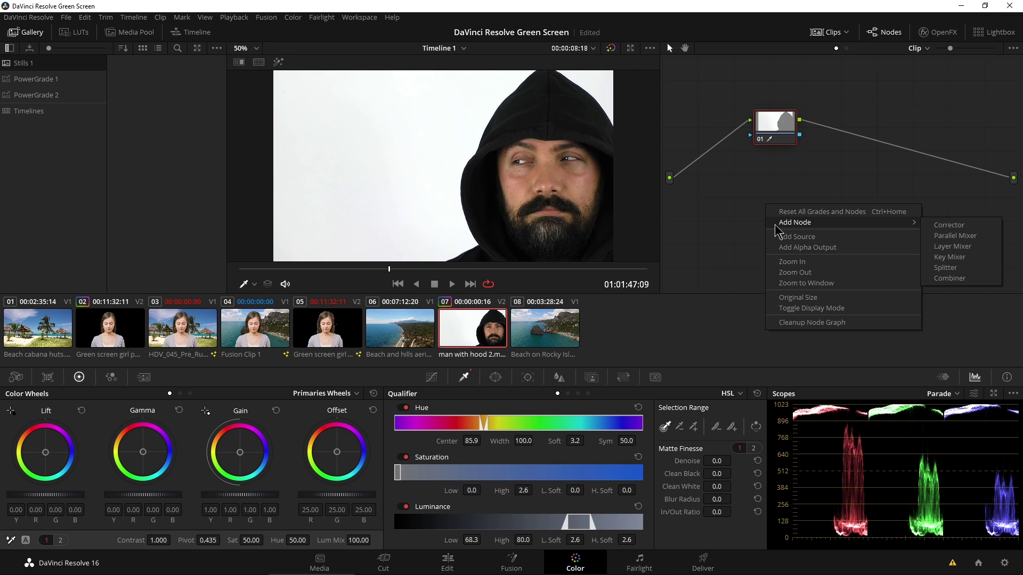
left_click(786, 248)
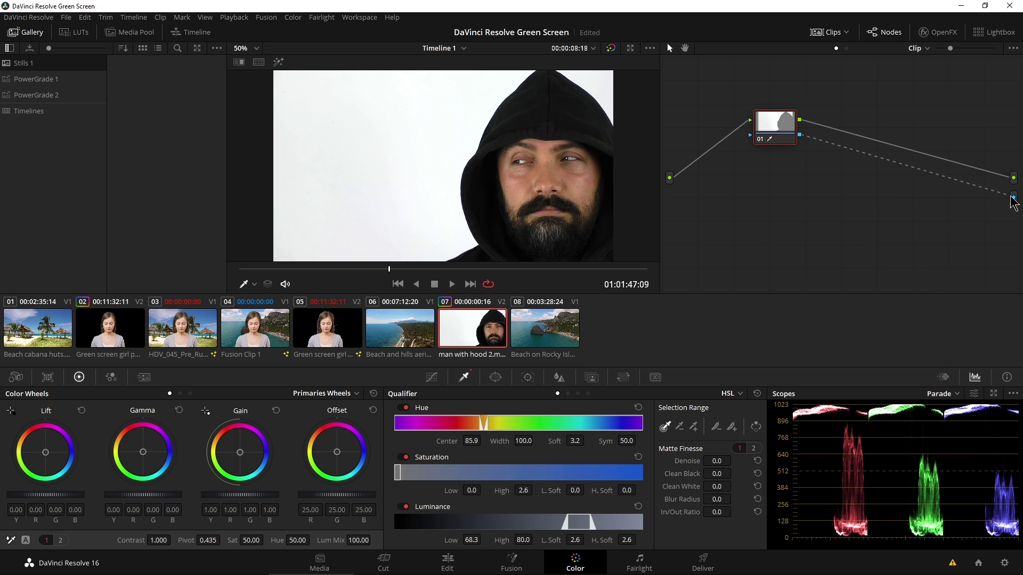
left_click_drag(1014, 203, 1013, 198)
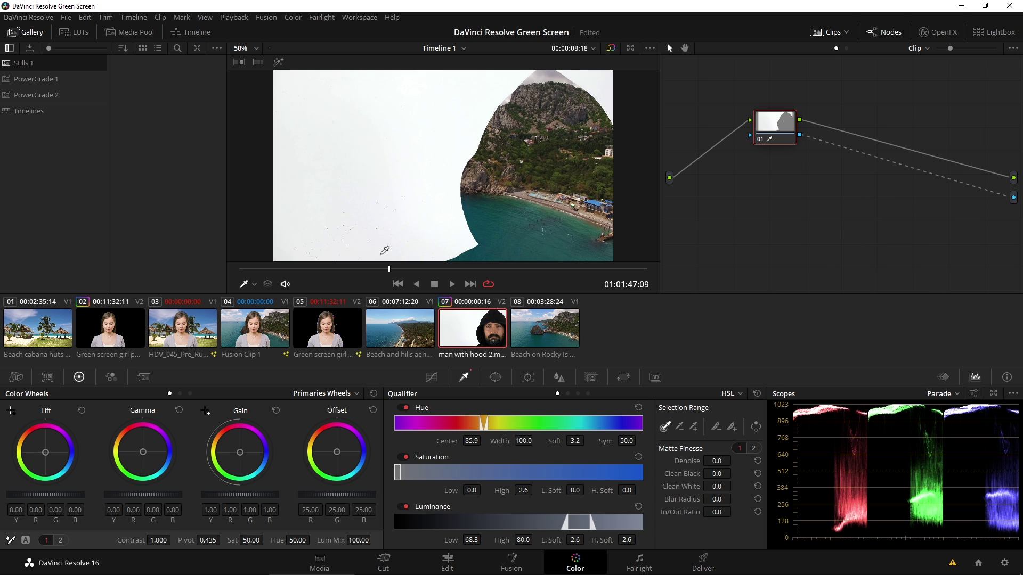
key("space")
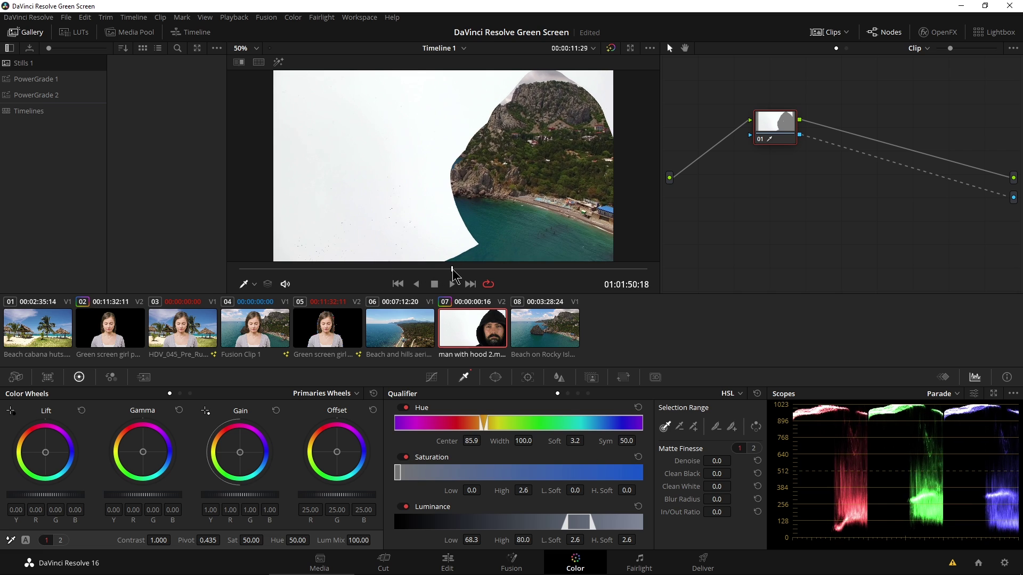
left_click(374, 270)
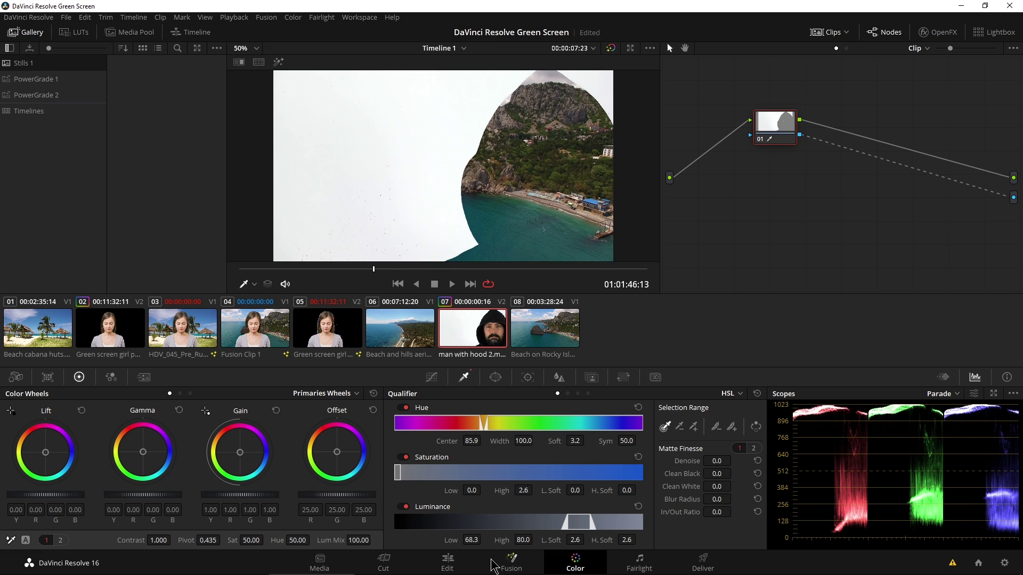
left_click(450, 565)
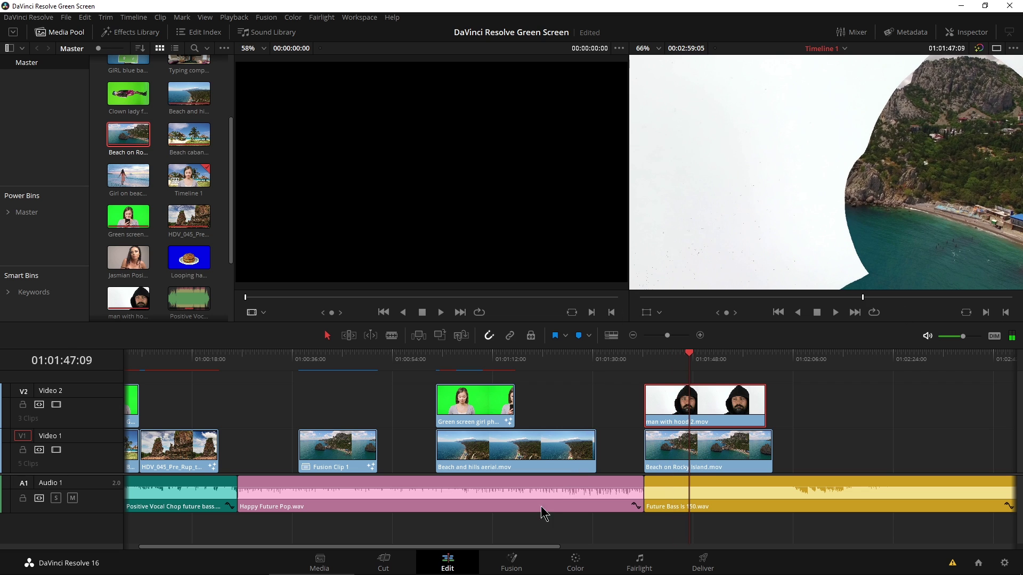
left_click(574, 568)
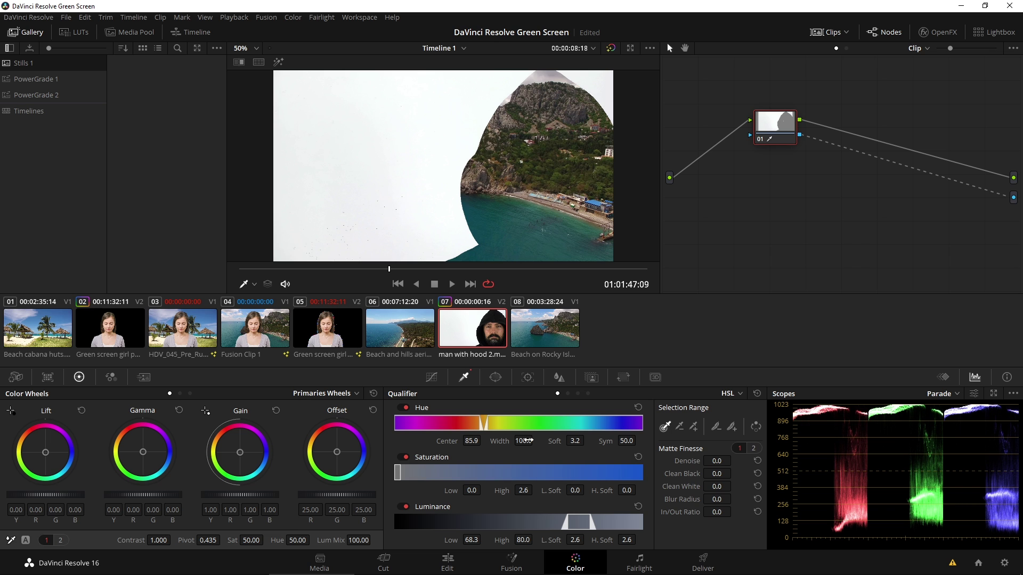
Invert the key and raise Clean Black, Blur Radius and In/Out Ratio to soften the matte
left_click(754, 427)
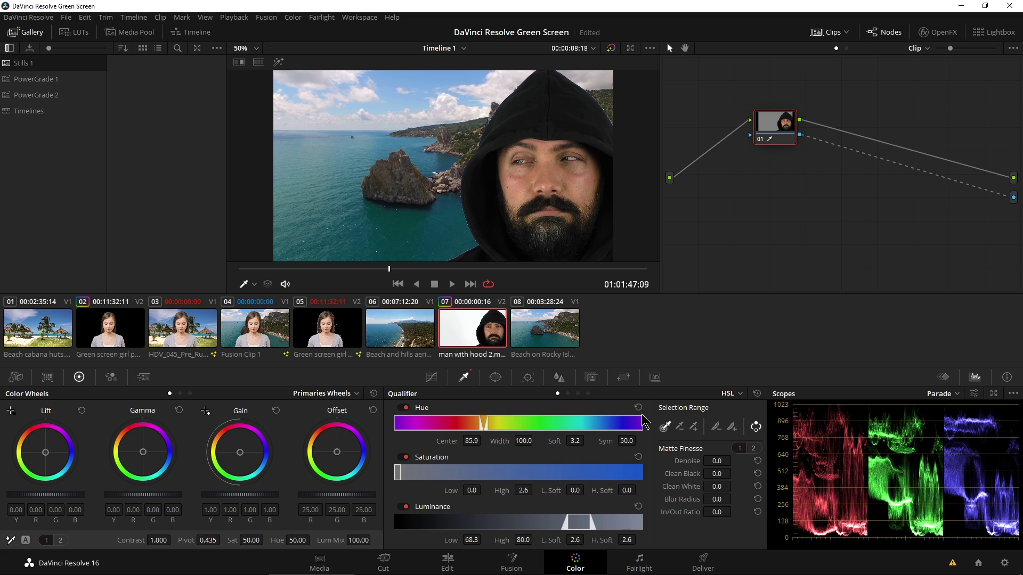
left_click_drag(716, 474, 734, 498)
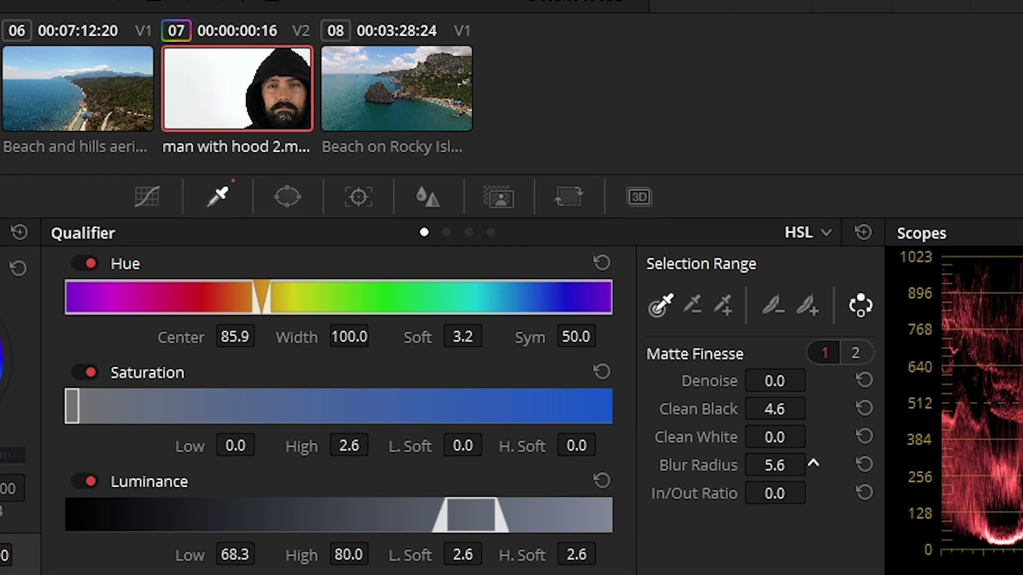
left_click_drag(813, 464, 815, 465)
left_click_drag(767, 490, 815, 492)
left_click(854, 353)
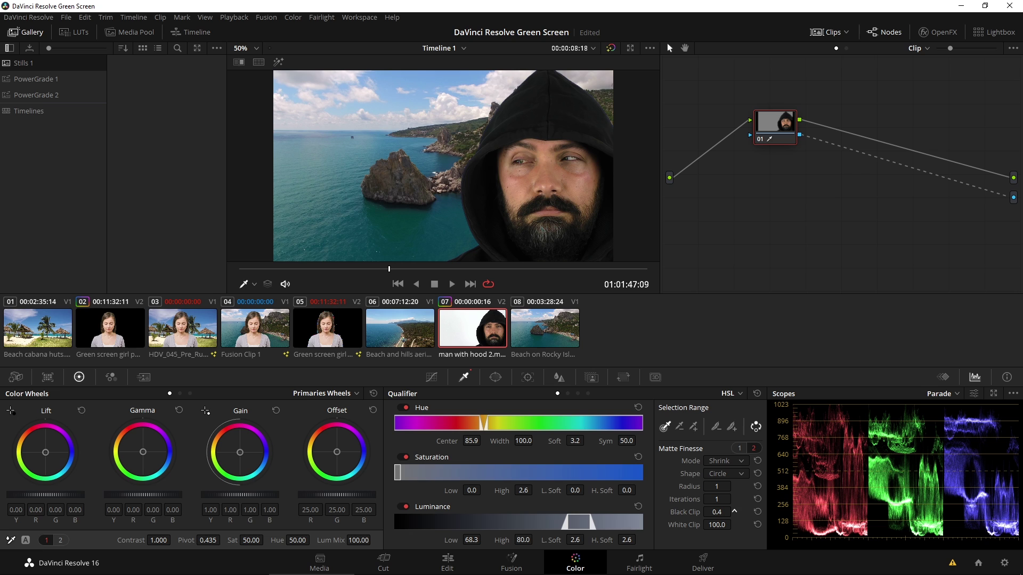
On the Edit page, play the timeline from before the hooded-man shot to review the composite
left_click(438, 559)
left_click_drag(683, 368, 662, 363)
key("space")
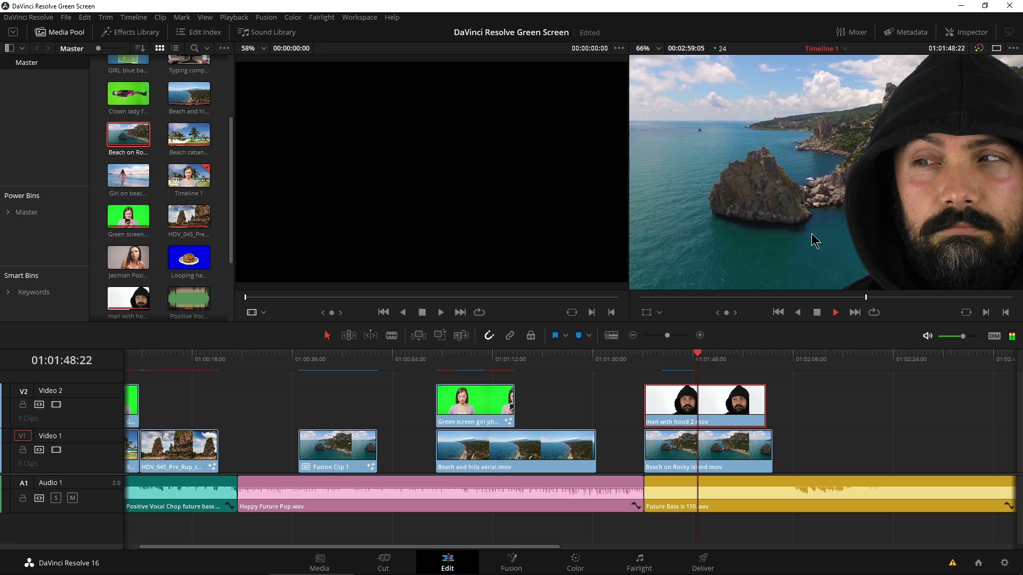
Place the Couple viewing photos clip on Video 1 after the beach shots and take it to Fusion
key("space")
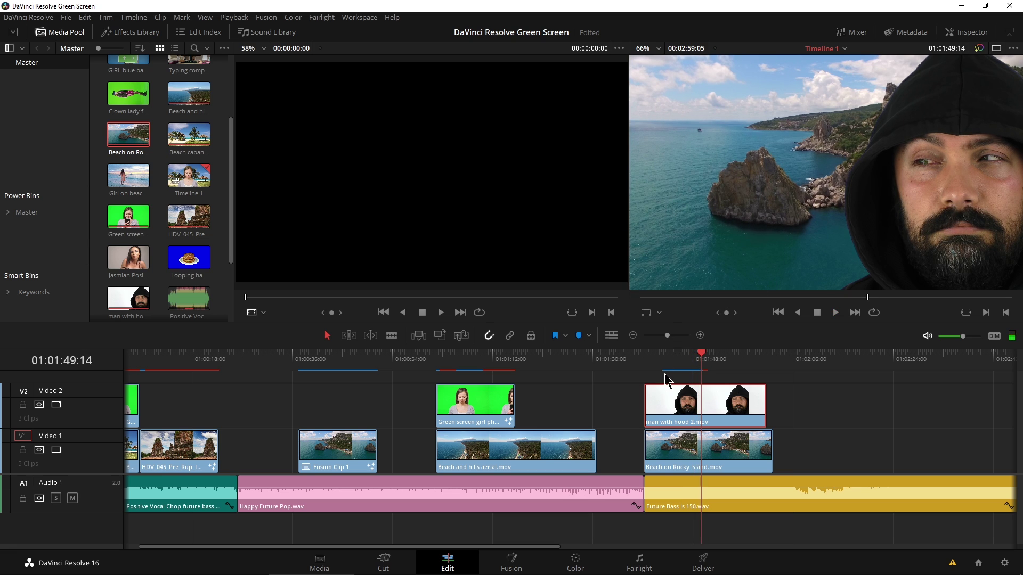
scroll(660, 400, "right", 5)
scroll(195, 228, "up", 2)
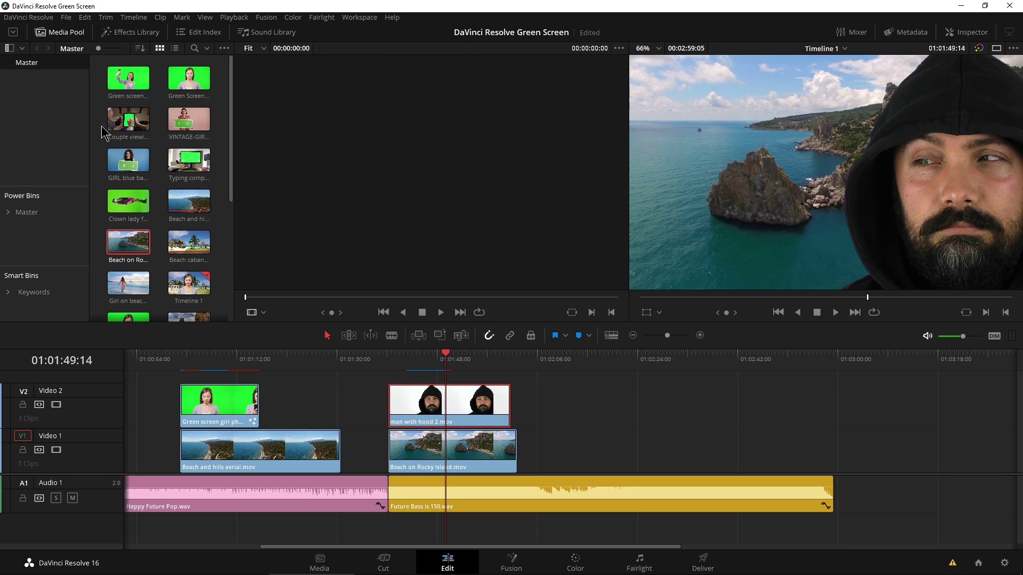
left_click_drag(128, 119, 563, 459)
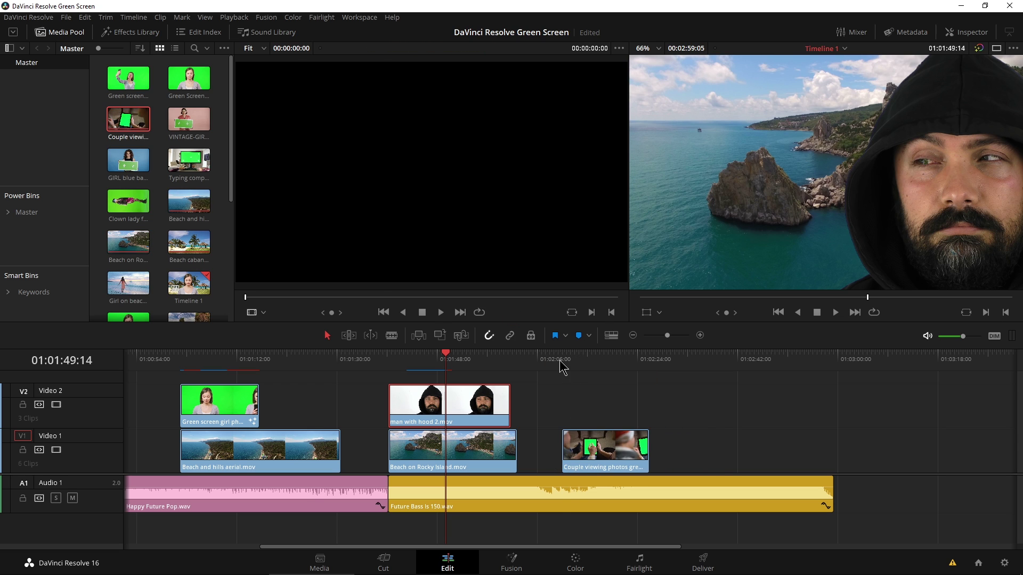
left_click_drag(562, 361, 592, 360)
left_click(608, 450)
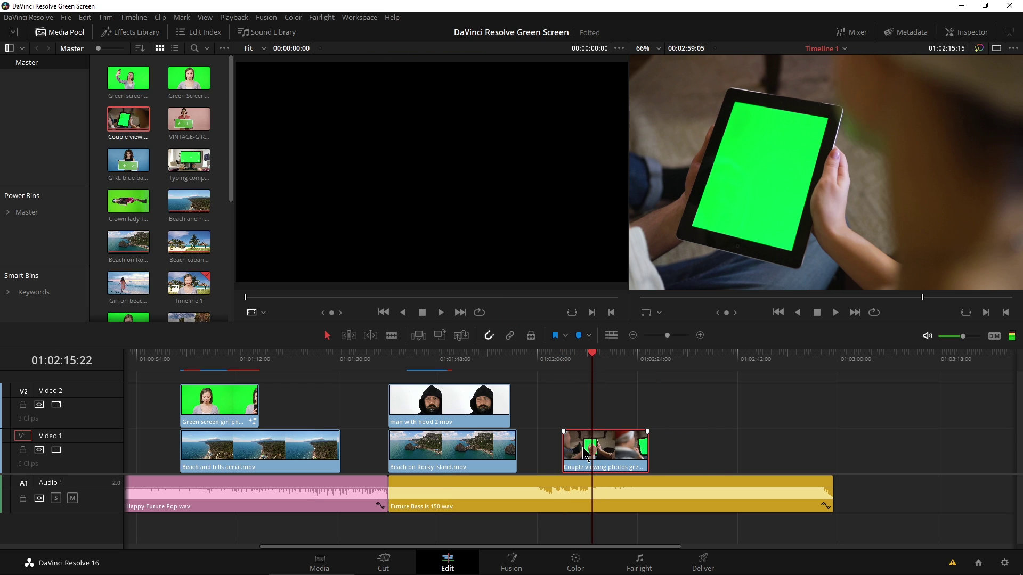
left_click(511, 569)
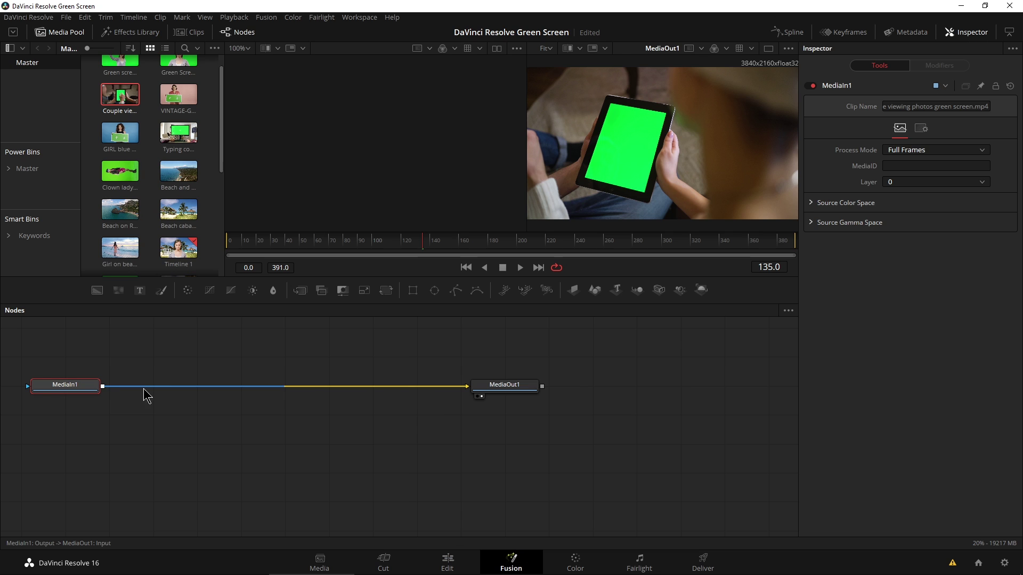
Arrange MediaIn1 and MediaOut1 in the graph and search the tools for Delta Keyer
left_click_drag(57, 392, 358, 442)
left_click_drag(514, 389, 566, 396)
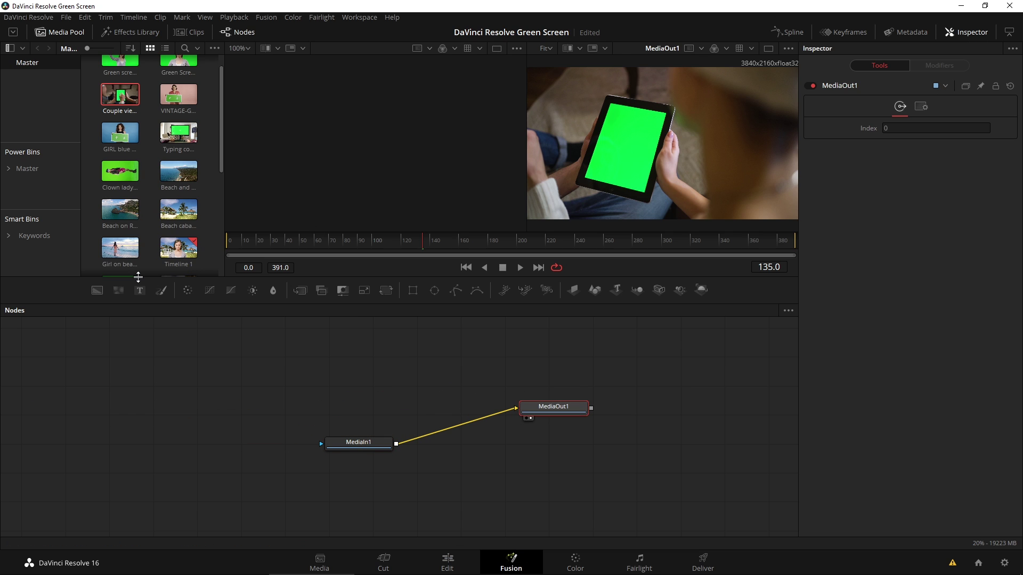
scroll(181, 208, "up", 1)
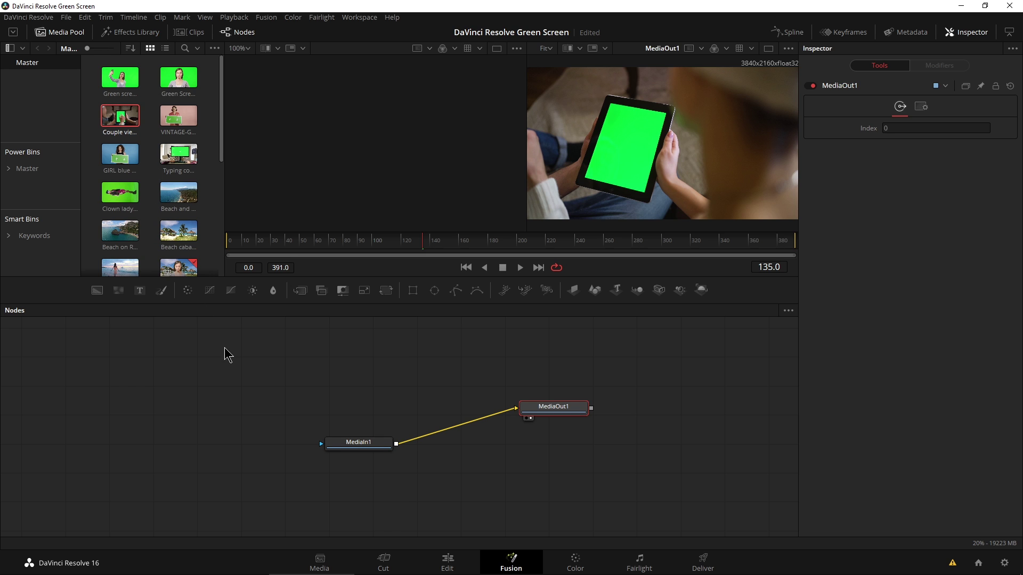
key("shift+space")
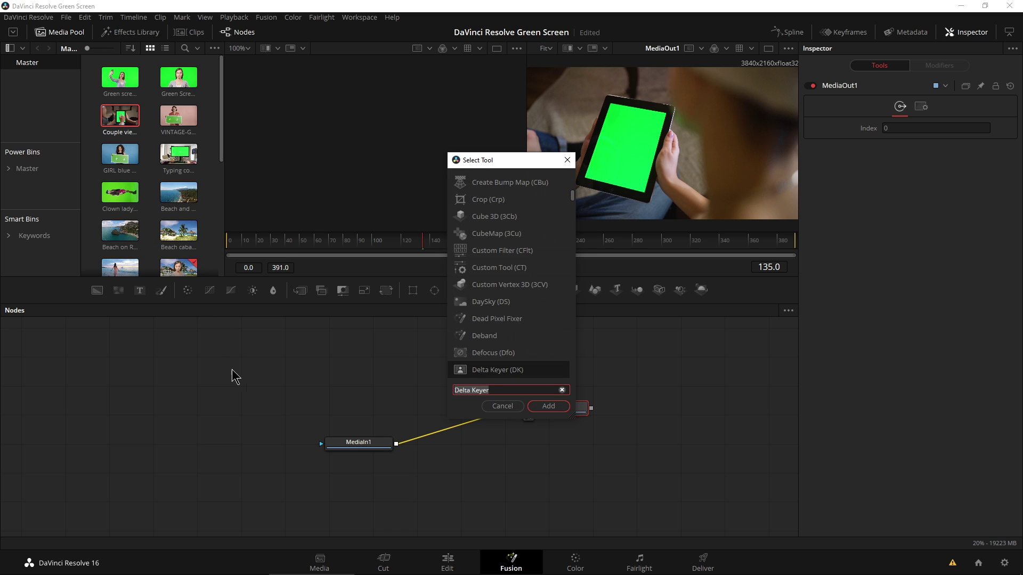
Add DeltaKeyer1 and lay out MediaIn1, MediaOut1 and the keyer in the node graph
left_click(549, 406)
left_click_drag(346, 444, 301, 413)
left_click_drag(558, 412, 482, 421)
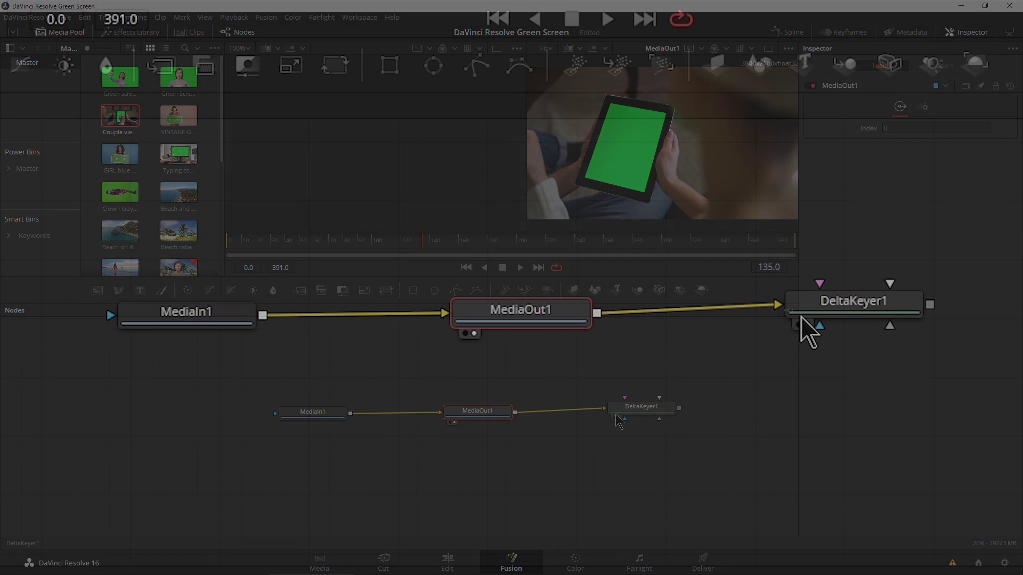
mouse_move(523, 325)
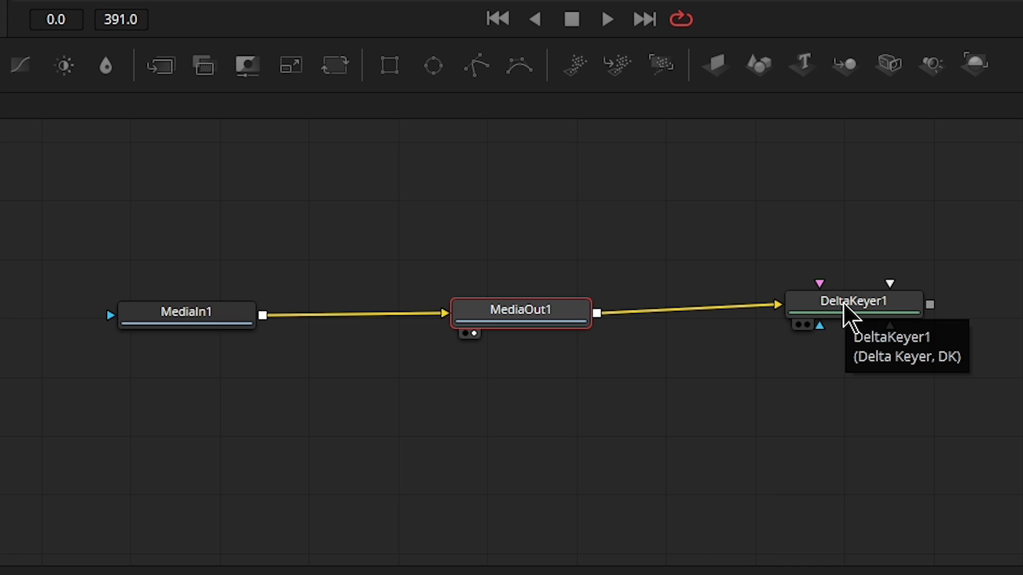
left_click_drag(840, 306, 346, 421)
Wire MediaIn1 → DeltaKeyer1 → MediaOut1 and sample the tablet's green screen as key colour
left_click_drag(508, 320, 721, 320)
left_click_drag(341, 427, 489, 371)
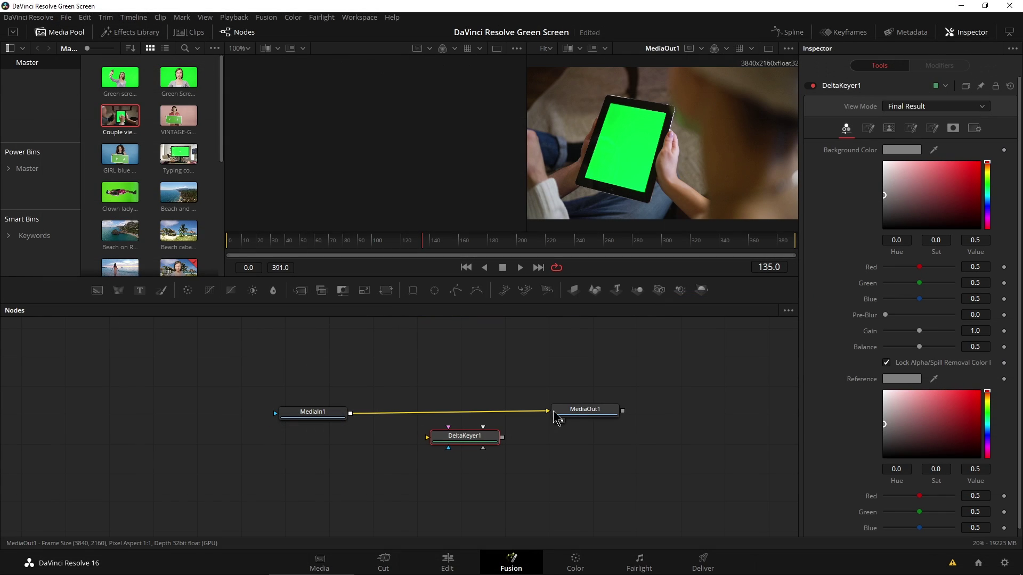
left_click_drag(548, 418, 427, 437)
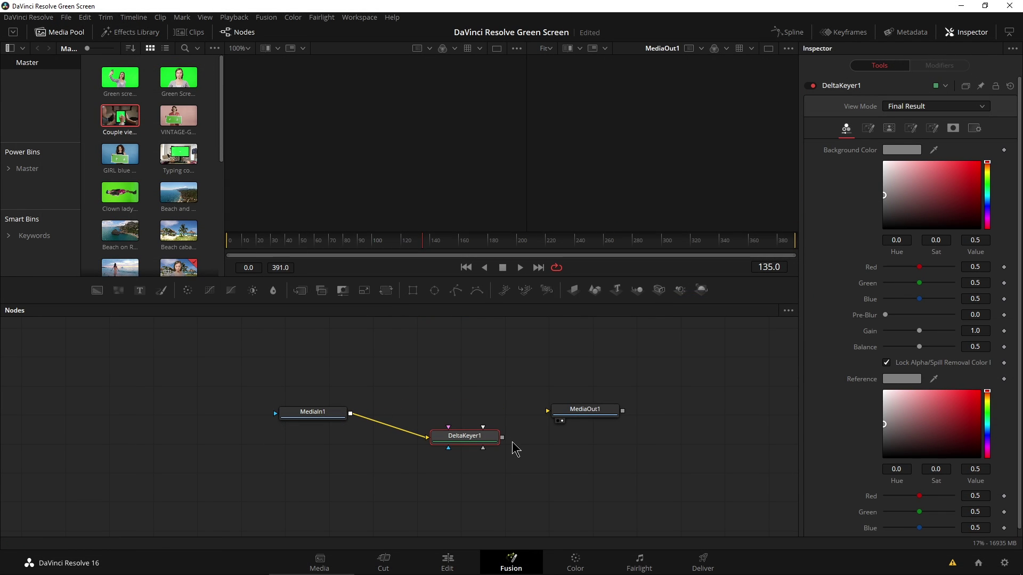
left_click_drag(491, 442, 595, 420)
left_click_drag(480, 404, 475, 418)
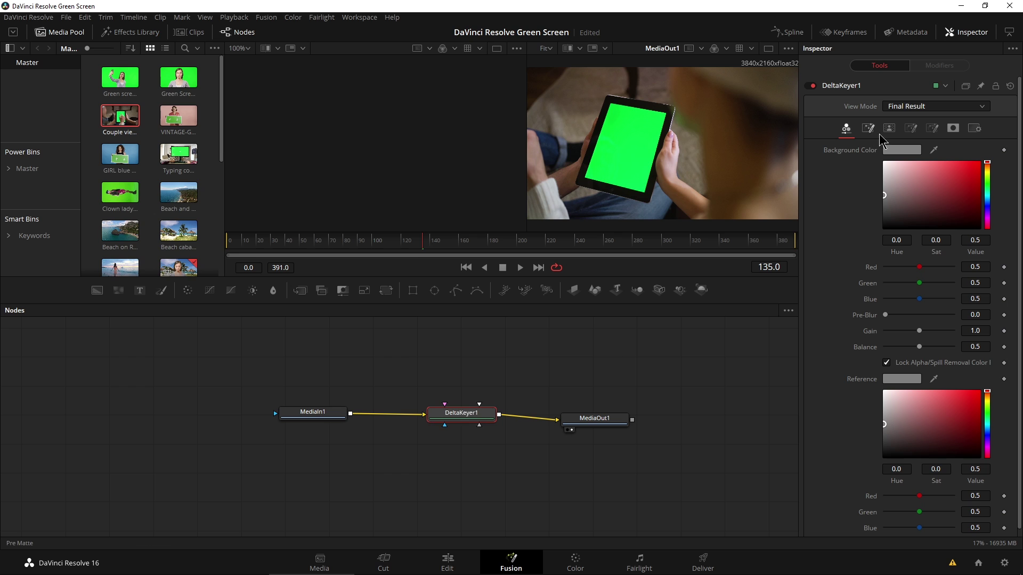
left_click_drag(934, 155, 617, 160)
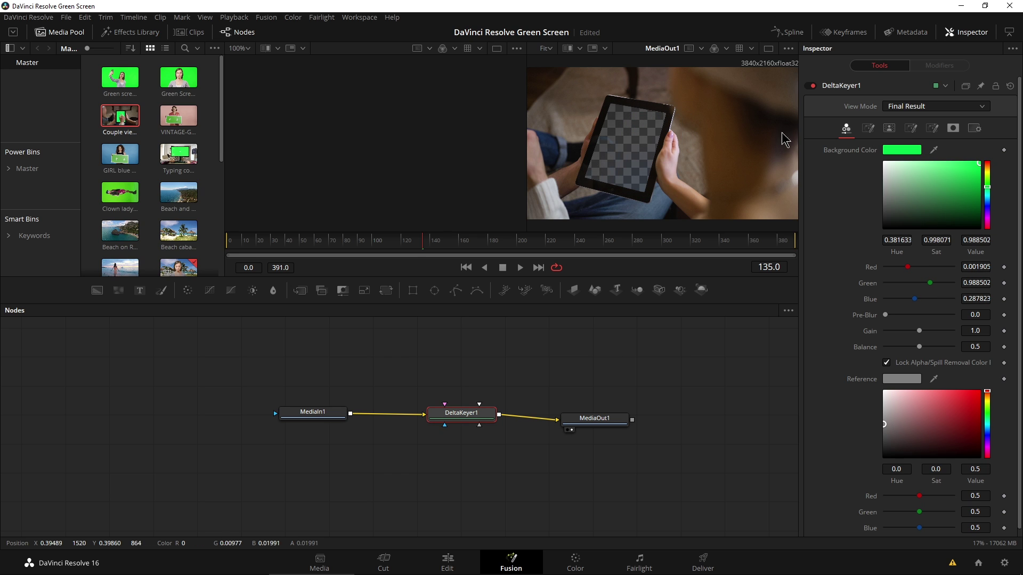
View the matte and set DeltaKeyer1's Threshold High to 0.85 on the Matte tab
left_click(937, 106)
left_click(948, 132)
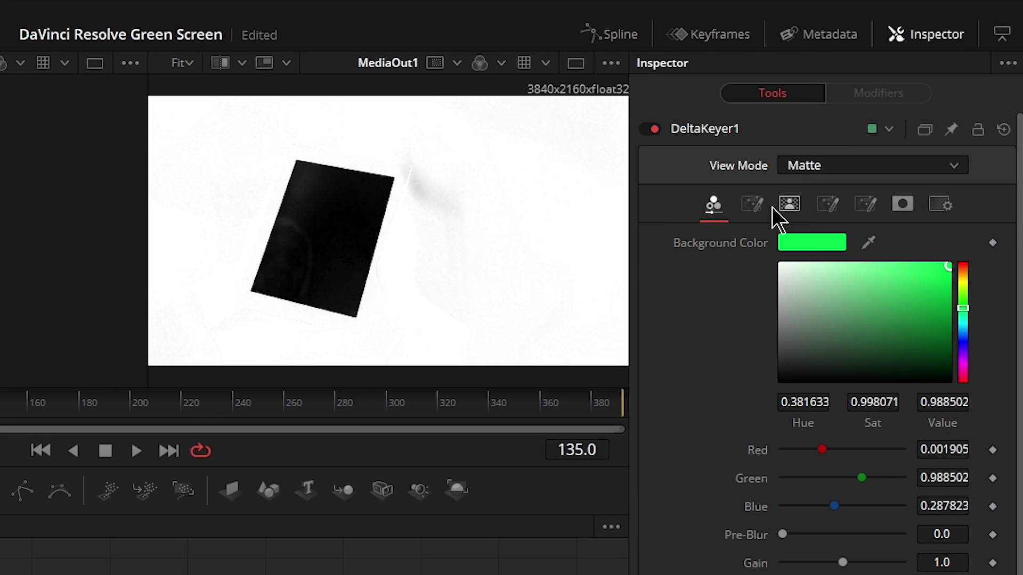
left_click(752, 204)
left_click(789, 204)
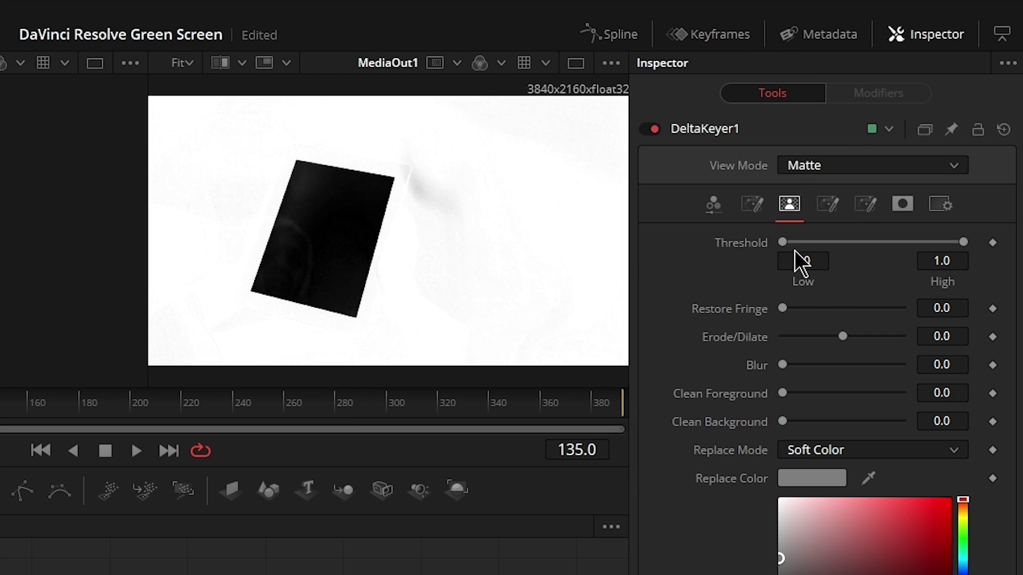
mouse_move(784, 244)
left_mouse_down()
mouse_move(868, 242)
mouse_move(781, 243)
left_mouse_up()
left_click_drag(965, 244, 939, 245)
left_click(823, 165)
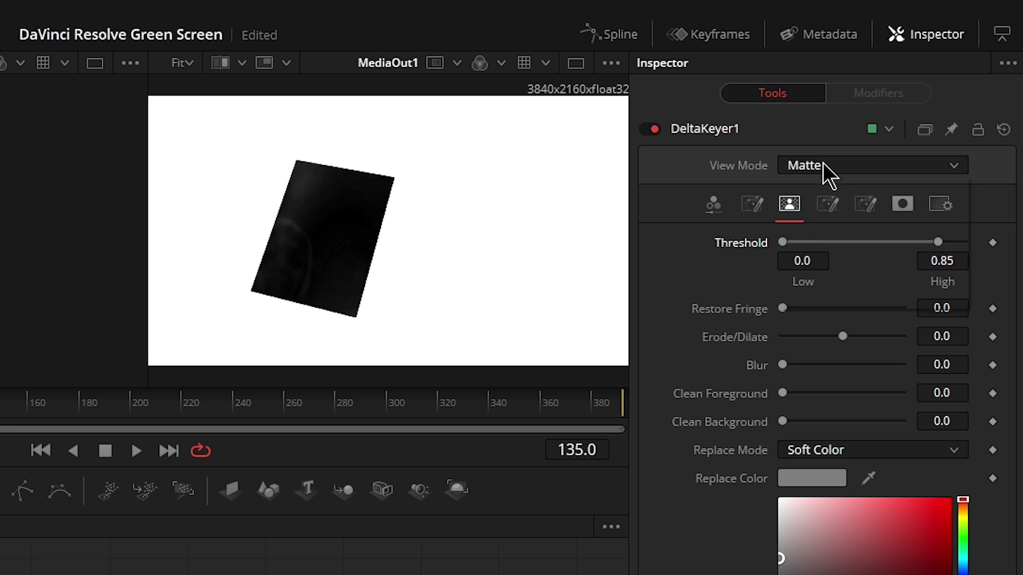
Switch View Mode back to Final Result and zoom in to inspect the cleared tablet screen
left_click(809, 293)
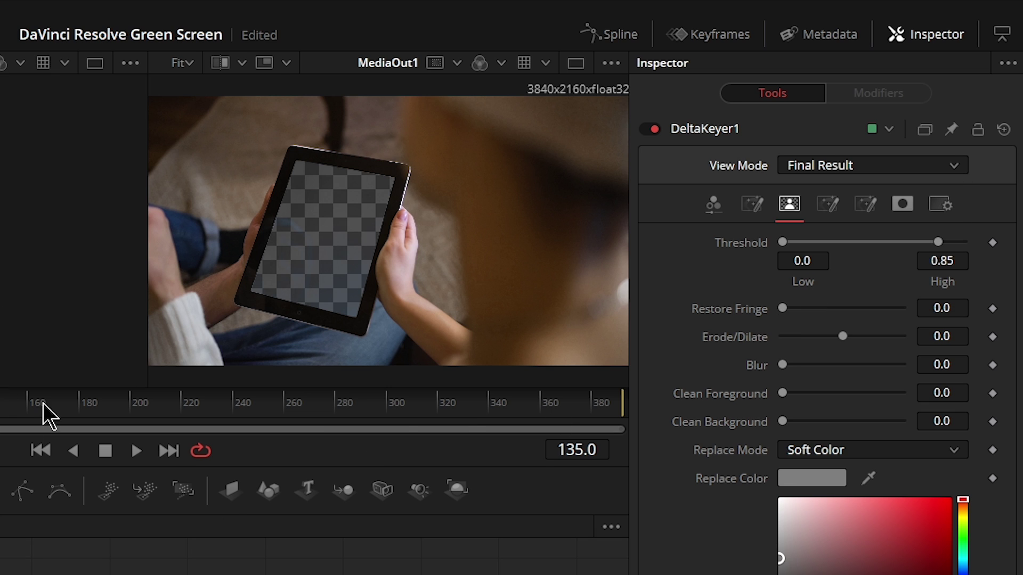
scroll(359, 256, "up", 5)
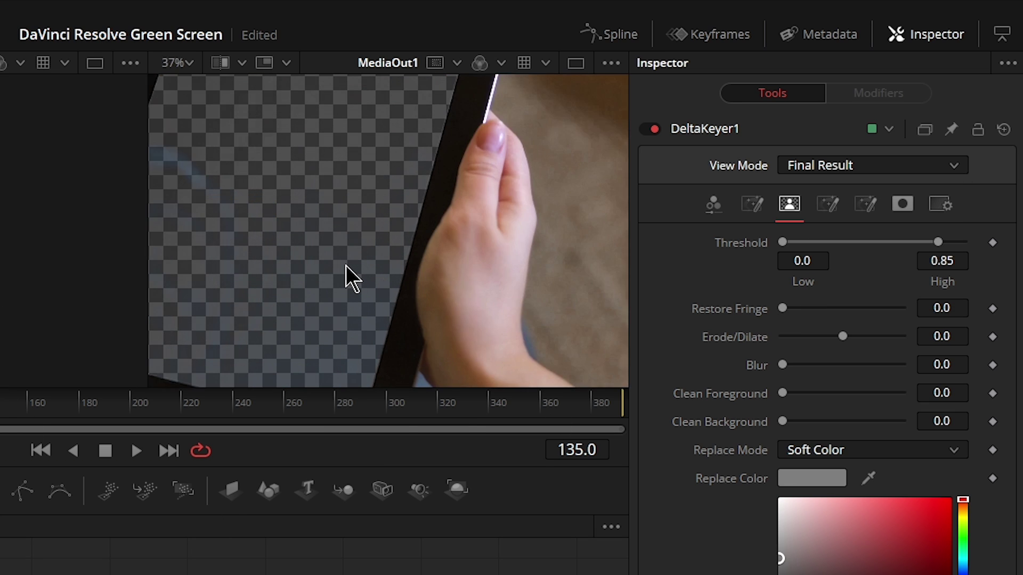
scroll(346, 265, "down", 8)
scroll(346, 265, "up", 2)
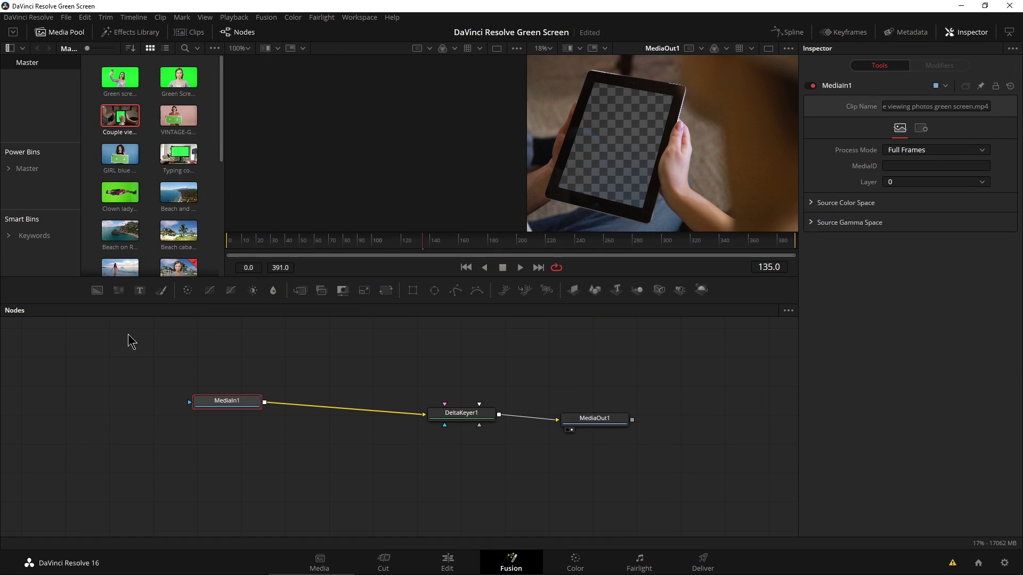
Add the Girl on beach clip to the node graph, then remove that MediaIn2 node again
scroll(117, 248, "down", 1)
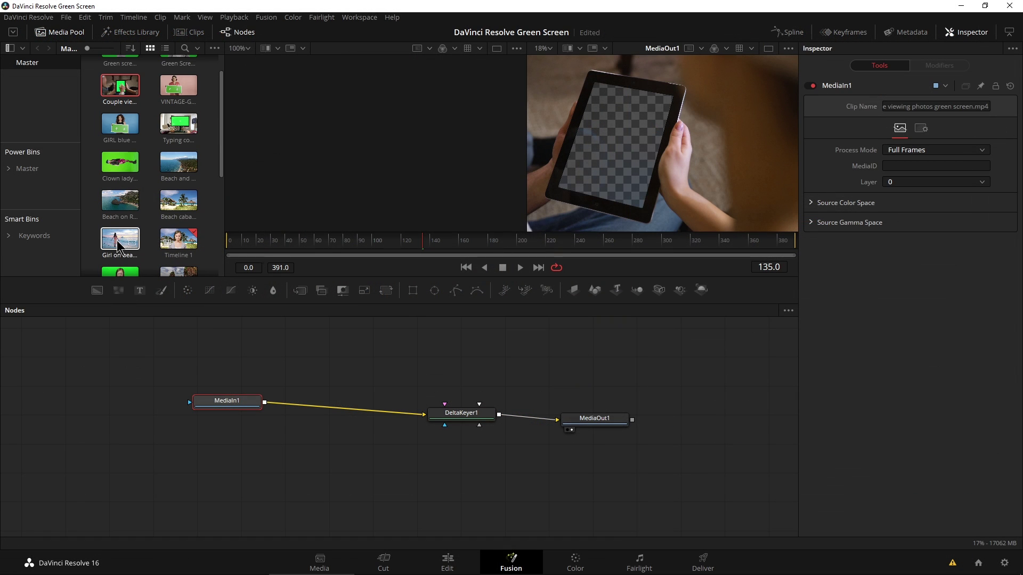
left_click_drag(113, 239, 225, 468)
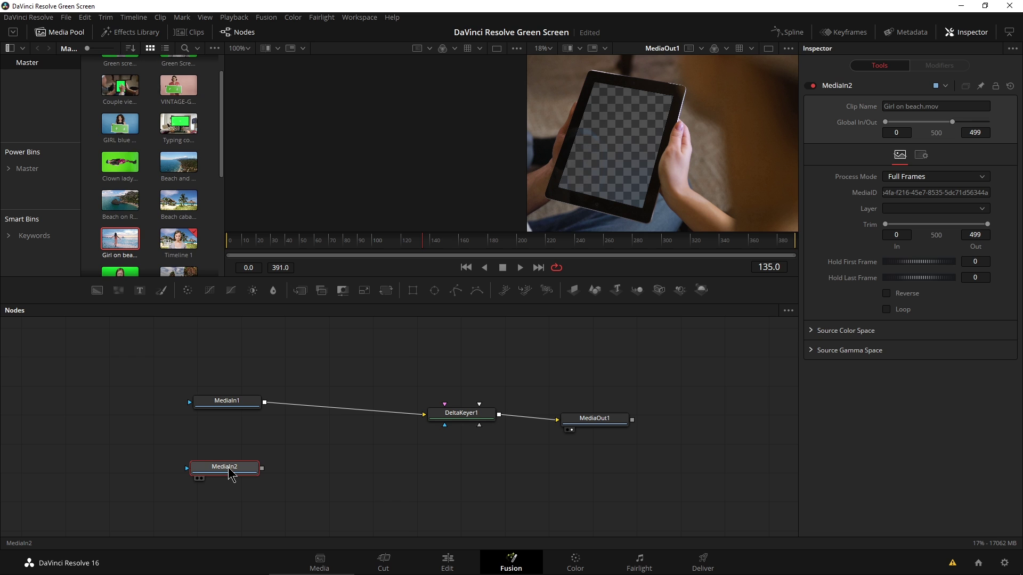
key("Delete")
Stack the couple clip on Video 2 over Girl on beach on Video 1 and play the composite
left_click(448, 563)
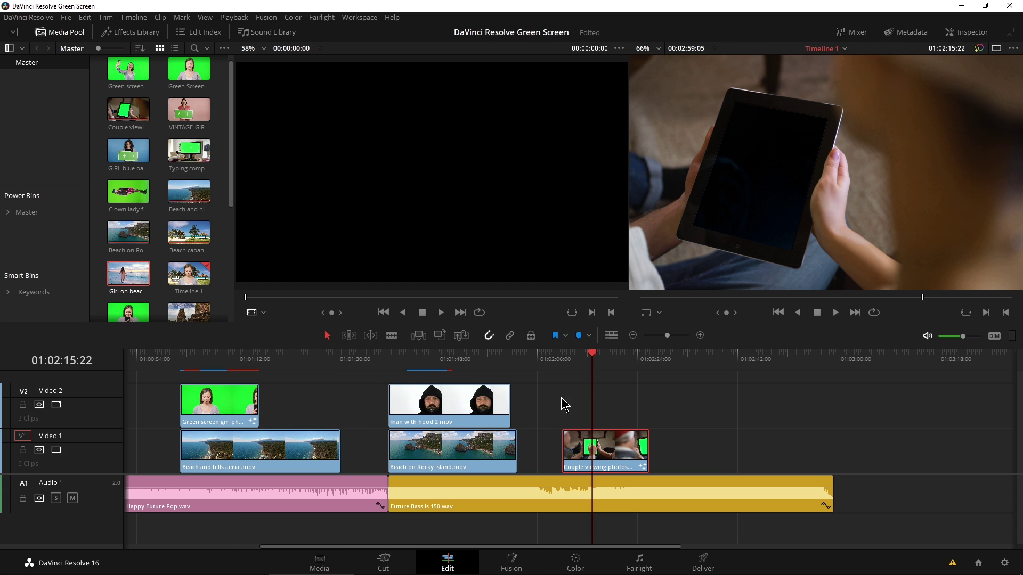
left_click_drag(609, 453, 609, 408)
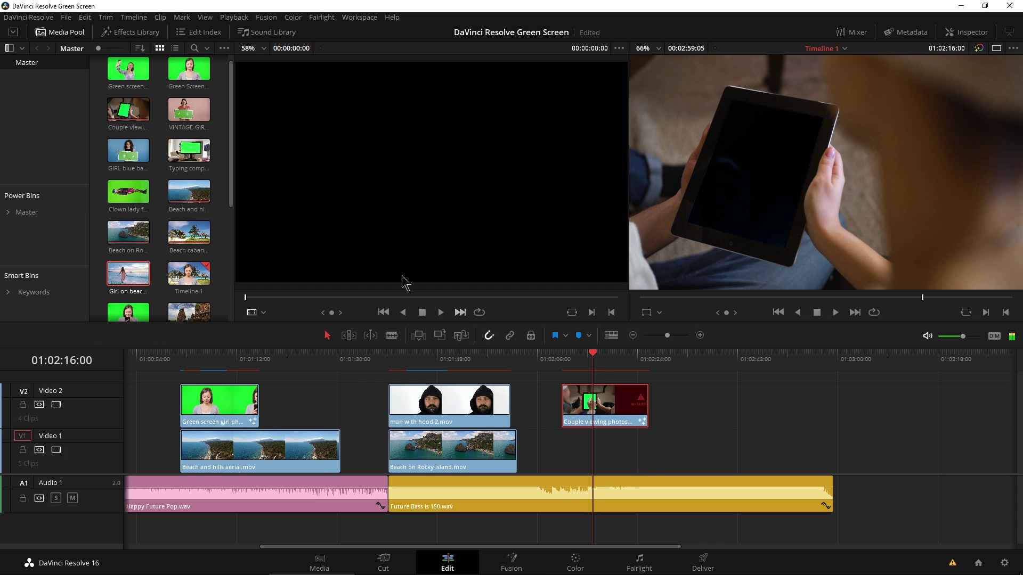
left_click_drag(146, 269, 558, 453)
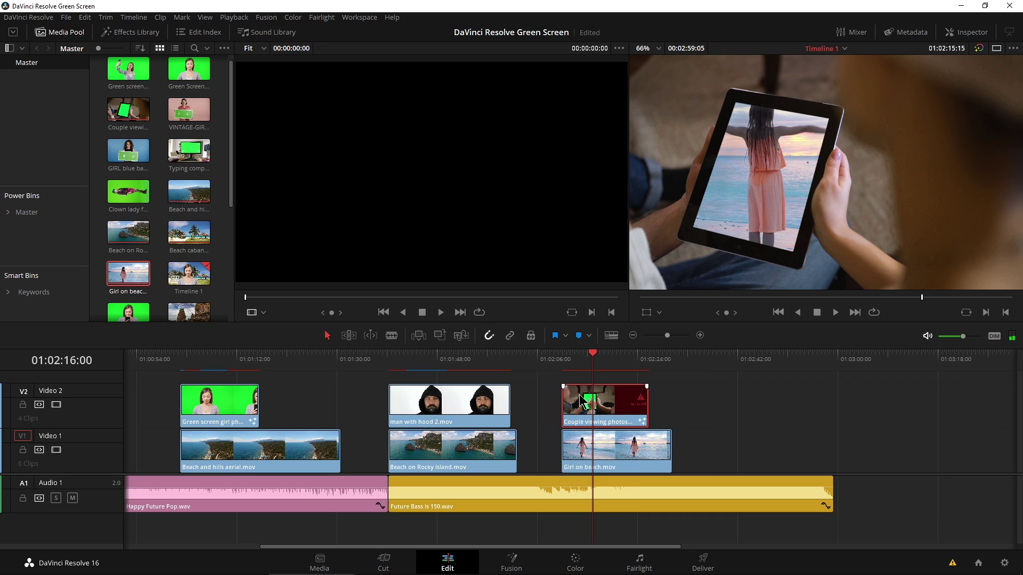
left_click(574, 356)
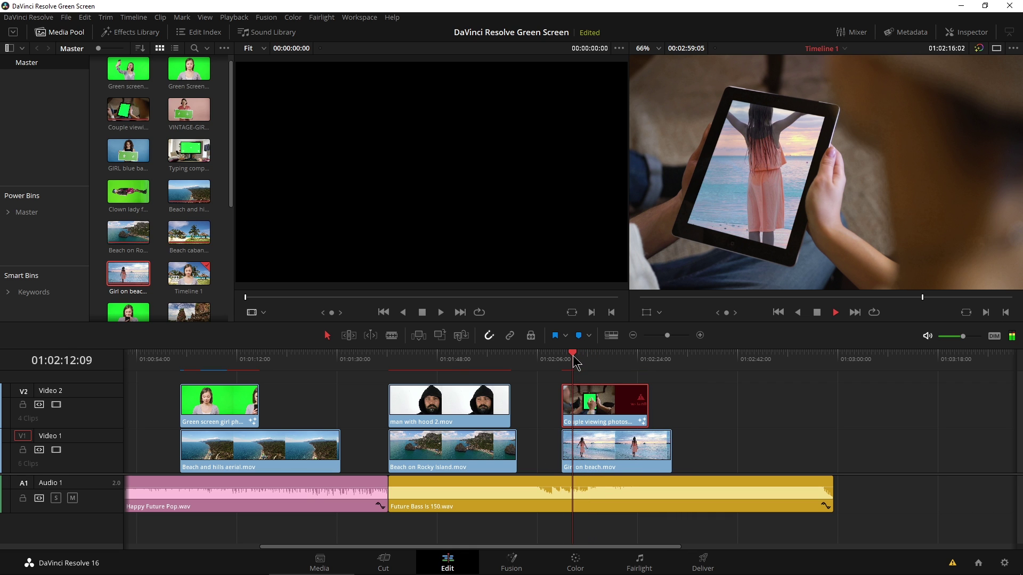
key("space")
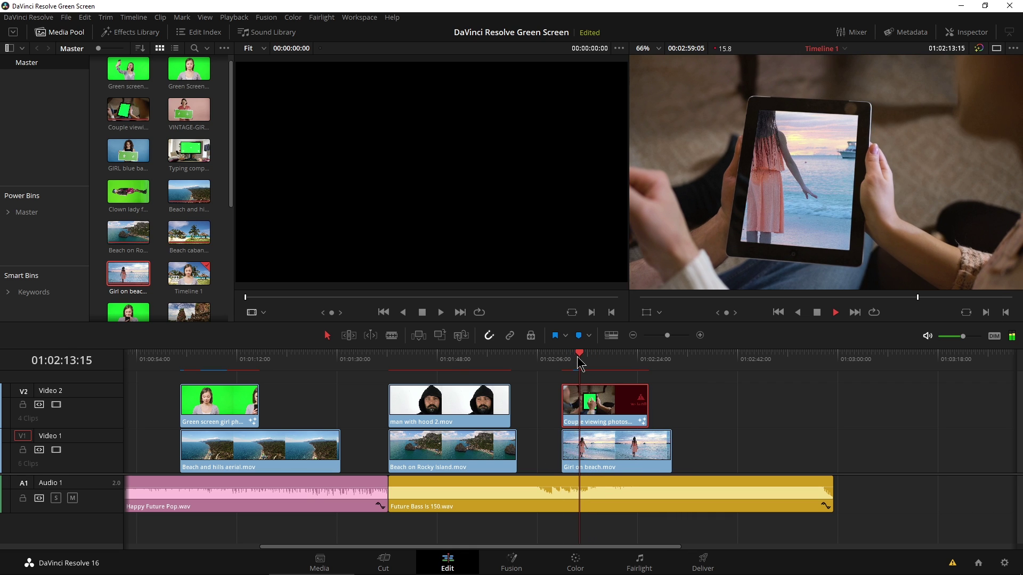
key("space")
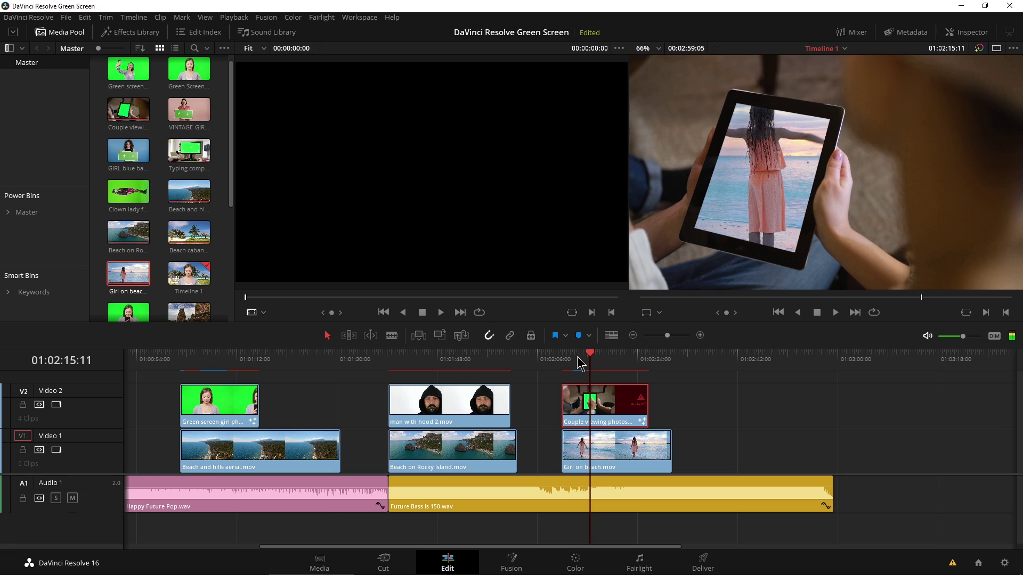
Delete both the Girl on beach and couple viewing clips from the timeline
left_click(595, 457)
key("Delete")
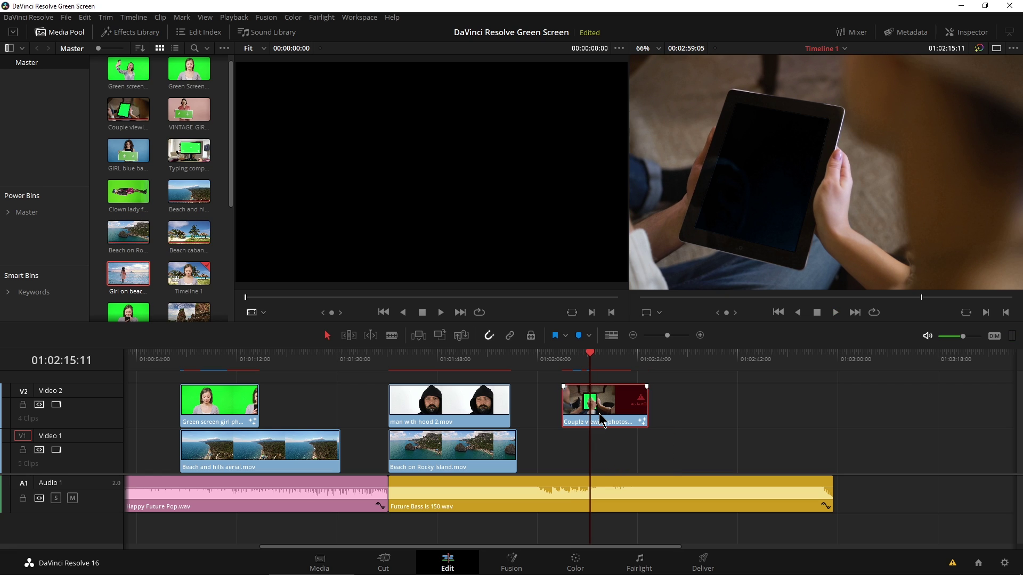
key("Delete")
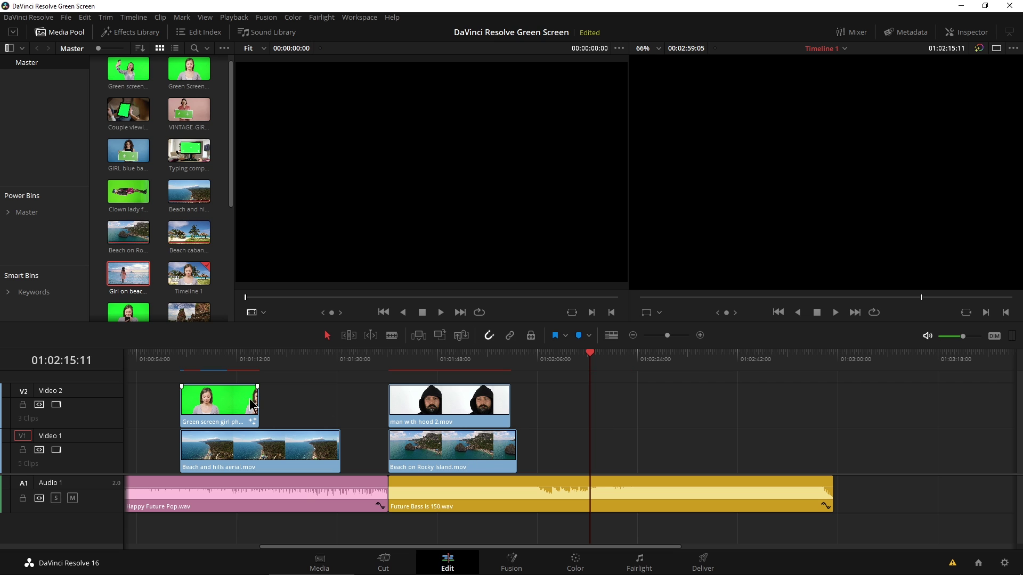
Put Girl on beach on Video 1 and the couple clip on Video 2, trimming the beach clip to match
left_click_drag(128, 285, 592, 450)
left_click_drag(588, 360, 616, 358)
scroll(128, 160, "up", 1)
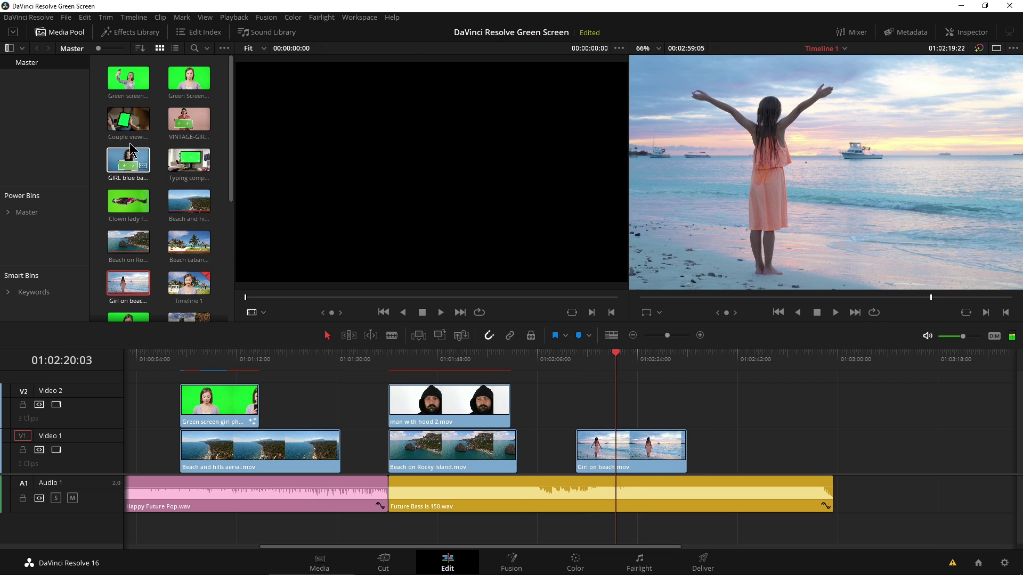
left_click_drag(128, 120, 577, 397)
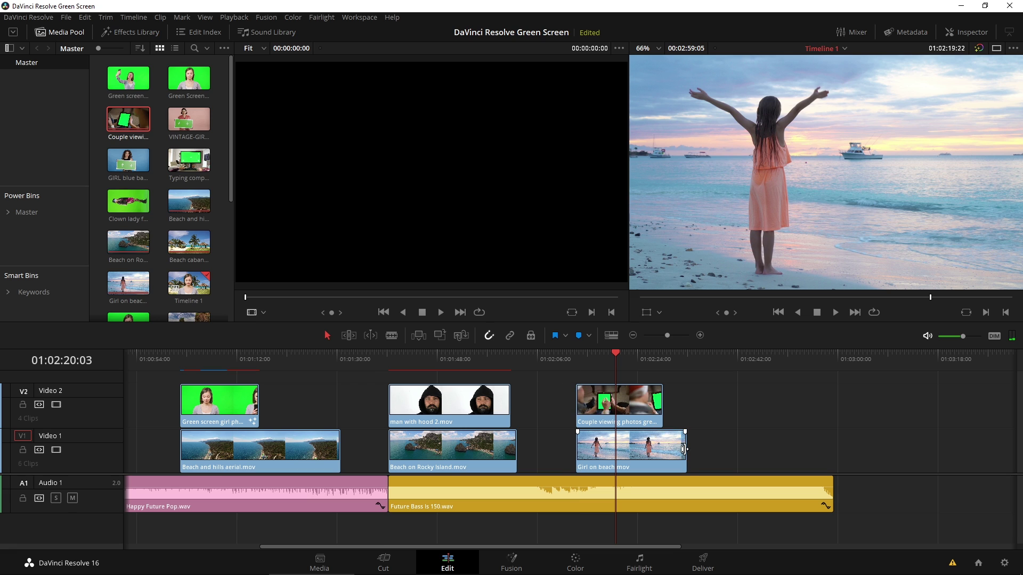
left_click_drag(688, 449, 662, 450)
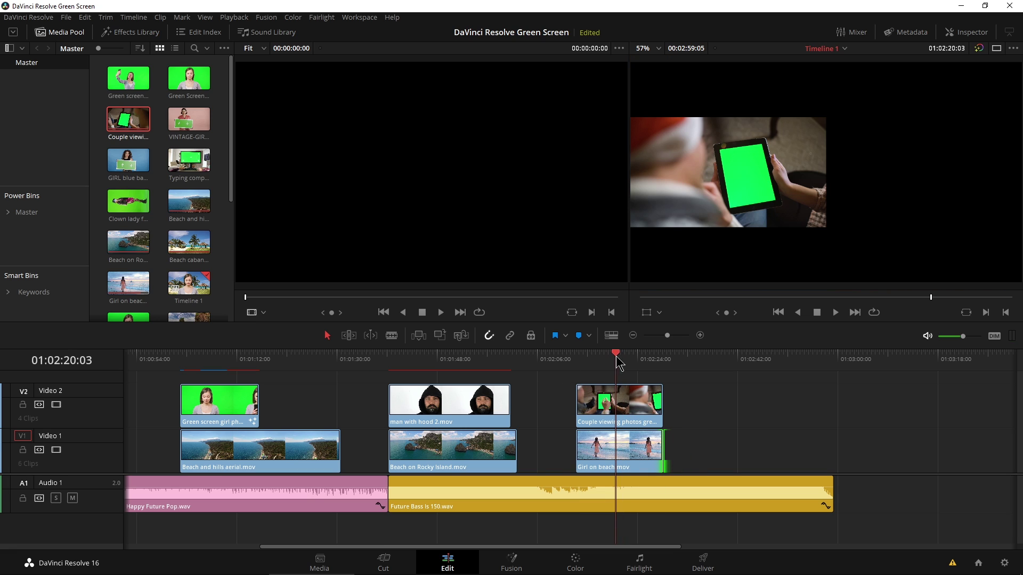
Select both clips and combine them into Fusion Clip 3
left_click(580, 418)
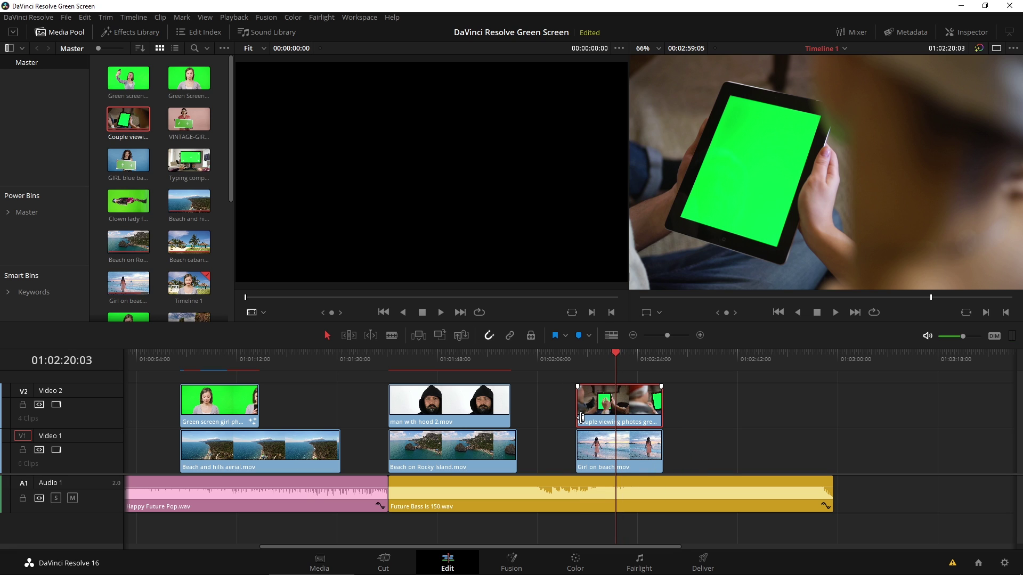
left_click(604, 441)
left_click(596, 410, "ctrl")
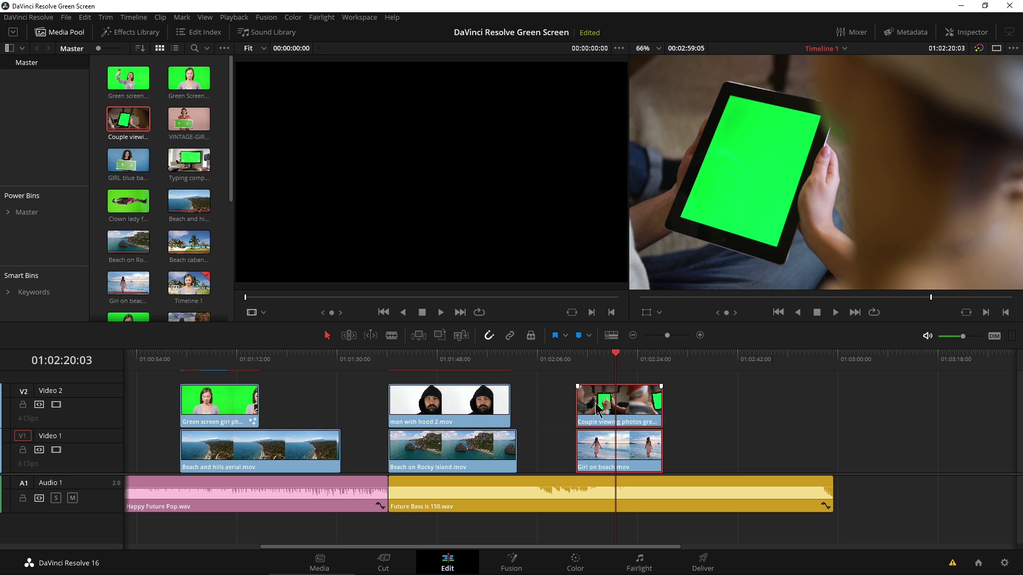
right_click(597, 410)
left_click(648, 109)
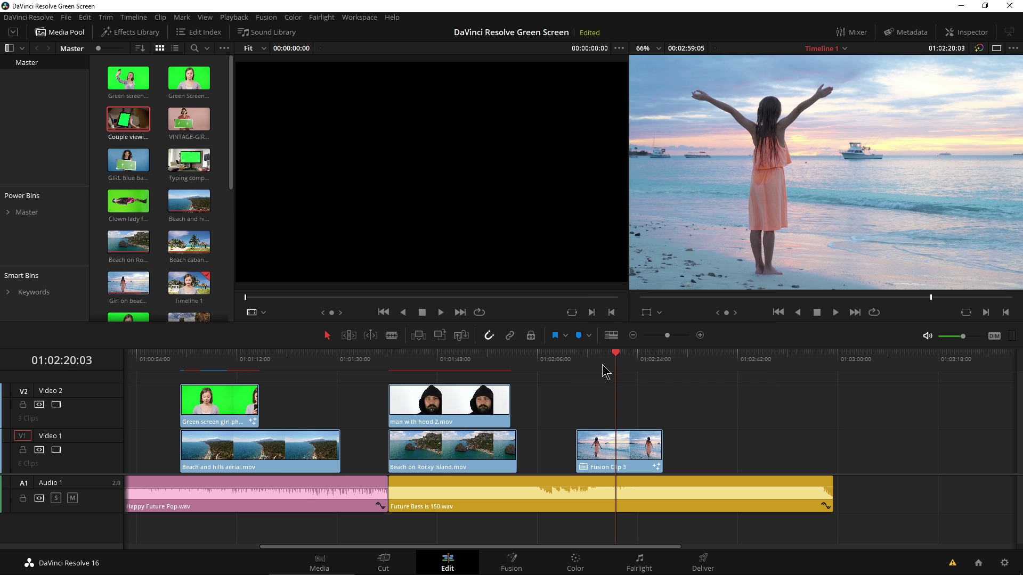
left_click(609, 370)
Lay out the Merge, MediaIn1, MediaIn2 and MediaOut1 nodes in Fusion Clip 3's graph
left_click(511, 567)
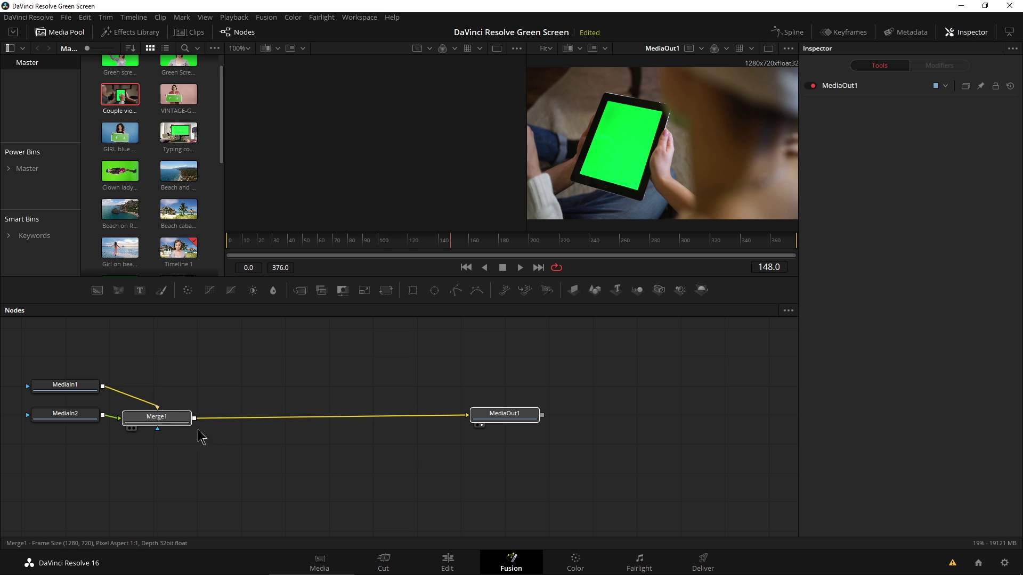
left_click_drag(165, 418, 362, 447)
left_click_drag(501, 415, 588, 441)
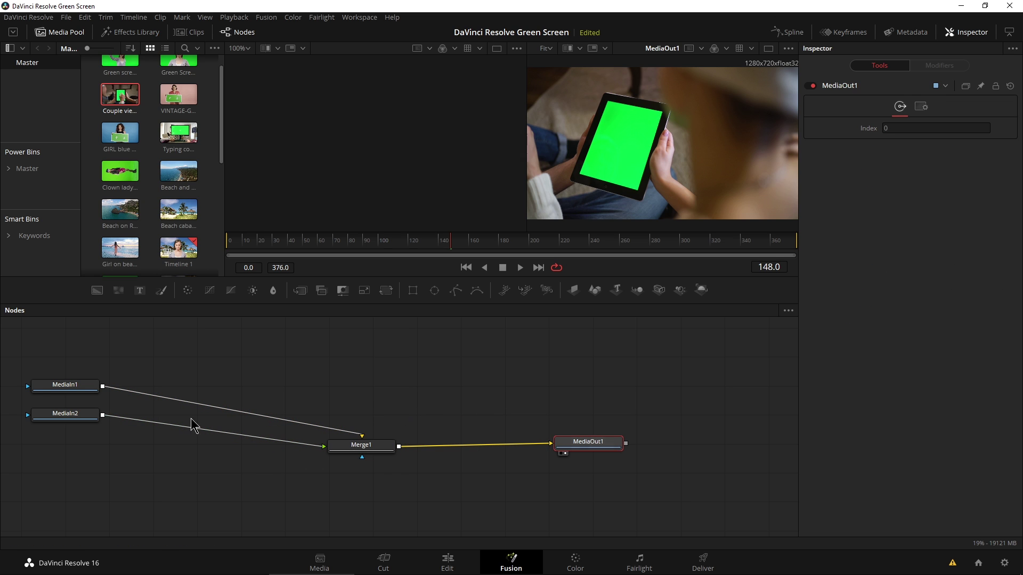
left_click_drag(77, 387, 267, 355)
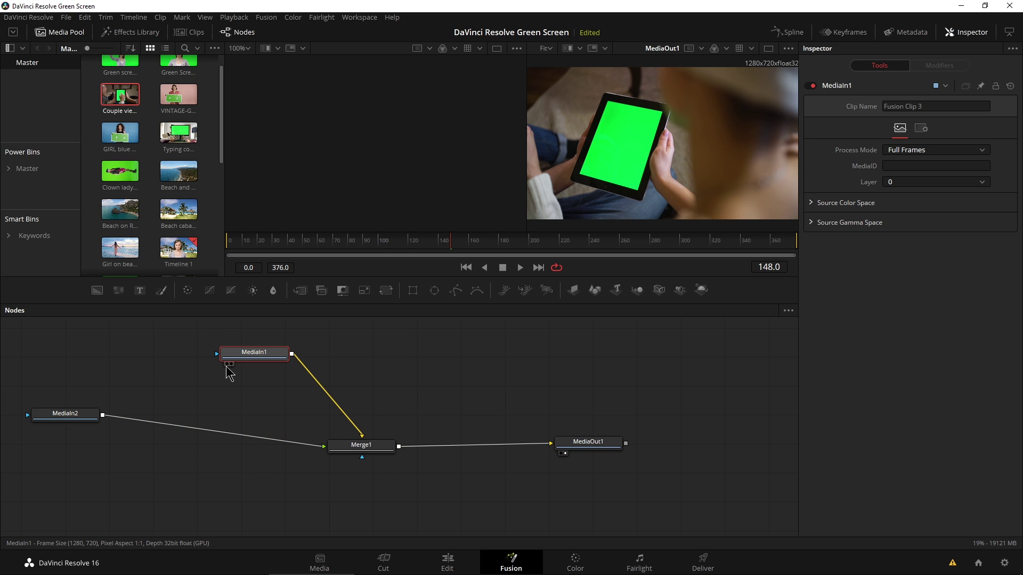
left_click(227, 365)
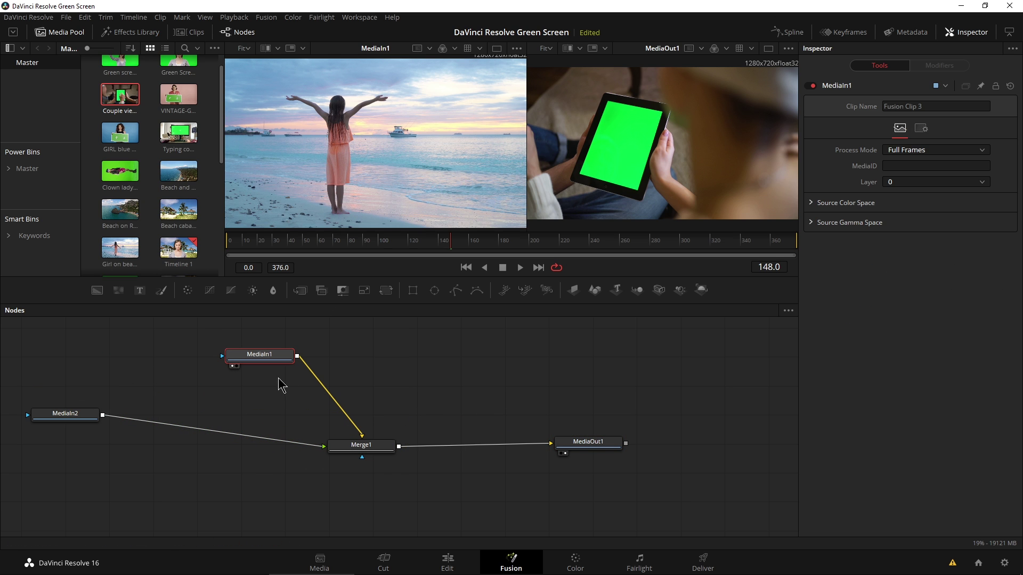
left_click_drag(67, 419, 172, 451)
left_click(165, 451)
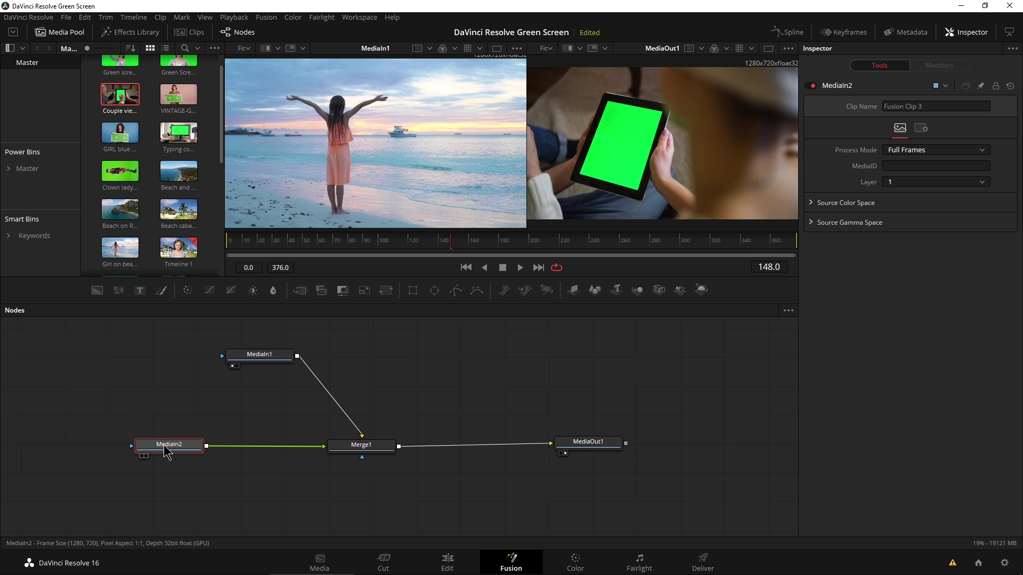
Add a Delta Keyer after MediaIn2 and sample the tablet's green screen as key colour
key("shift+space")
type("Delta Keyer")
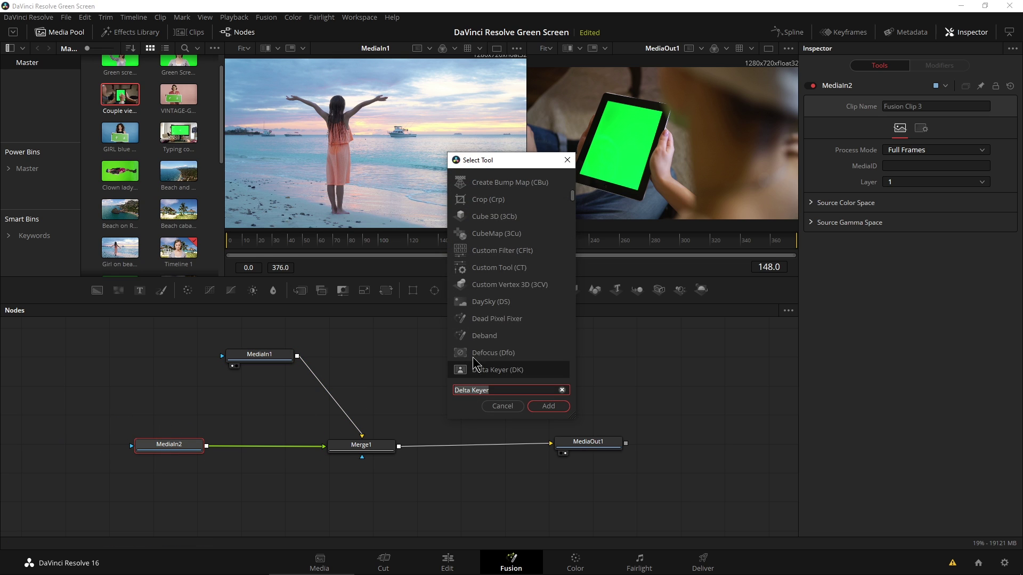
left_click(548, 406)
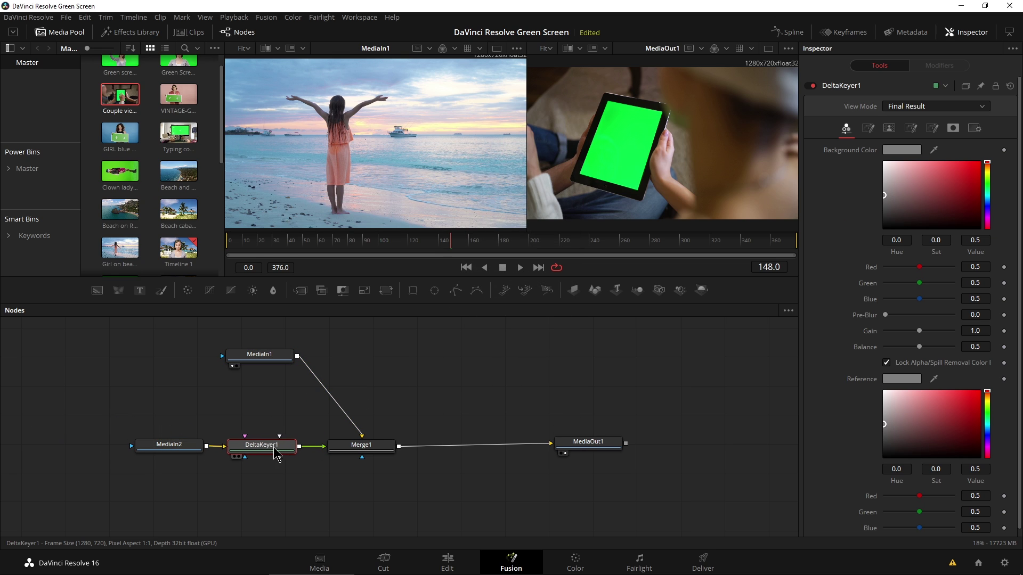
left_click_drag(276, 454, 281, 454)
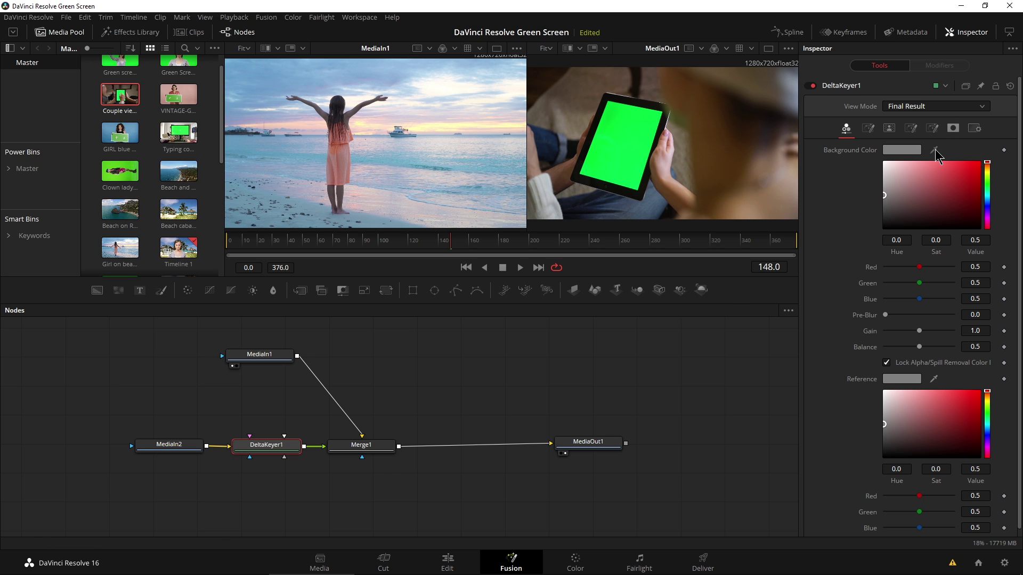
left_click_drag(932, 155, 614, 142)
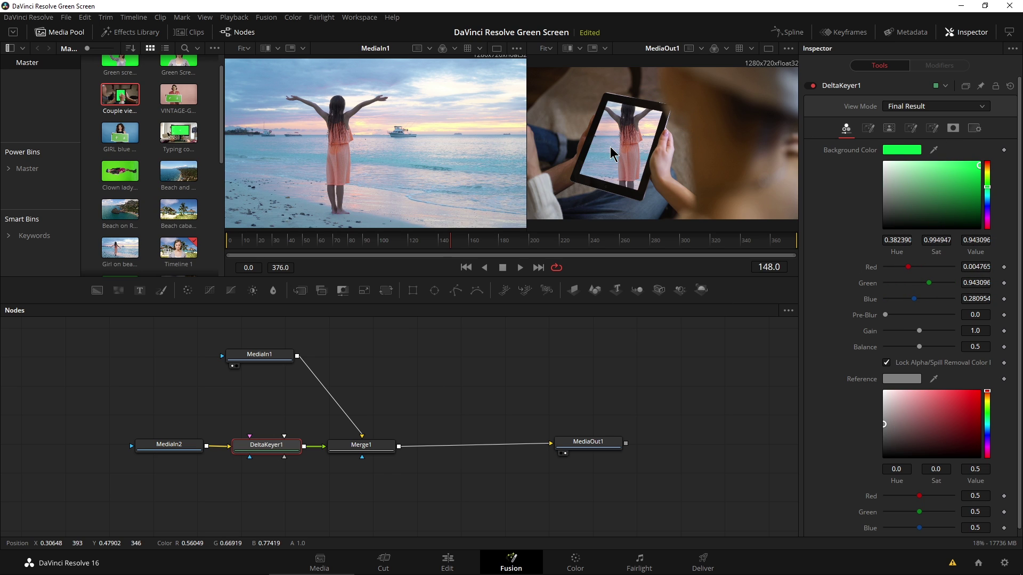
Lower the matte Threshold High to 0.928, then return to the Edit page
left_click(889, 127)
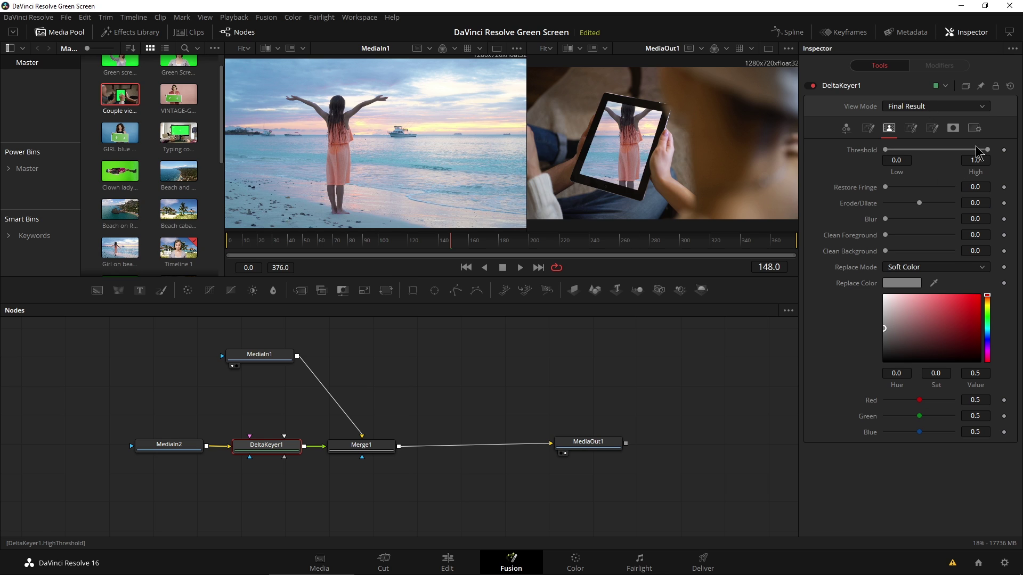
left_click_drag(987, 149, 986, 151)
scroll(689, 129, "up", 5)
scroll(689, 130, "down", 2)
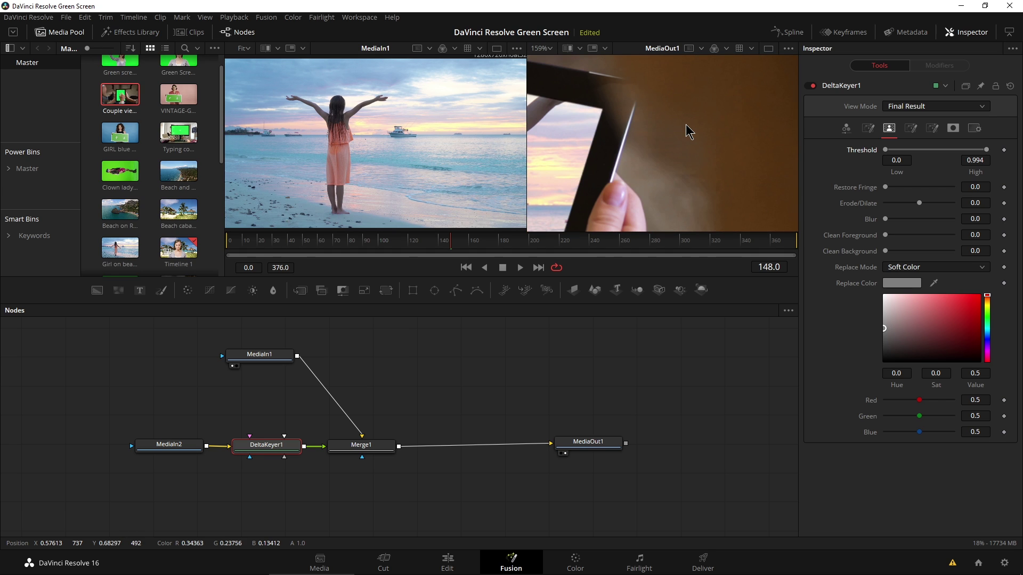
left_click_drag(987, 151, 981, 151)
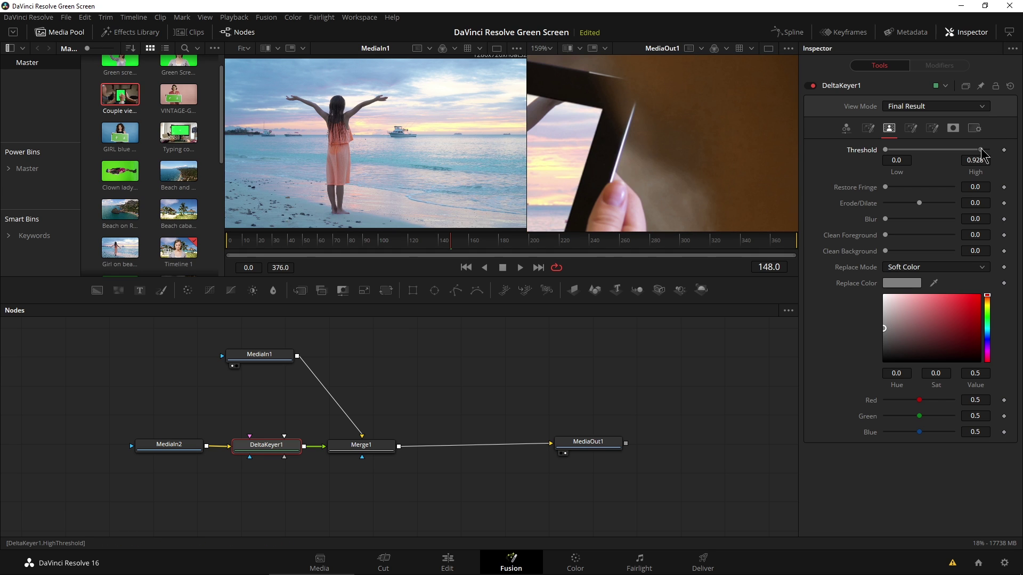
scroll(610, 142, "down", 4)
scroll(608, 142, "down", 2)
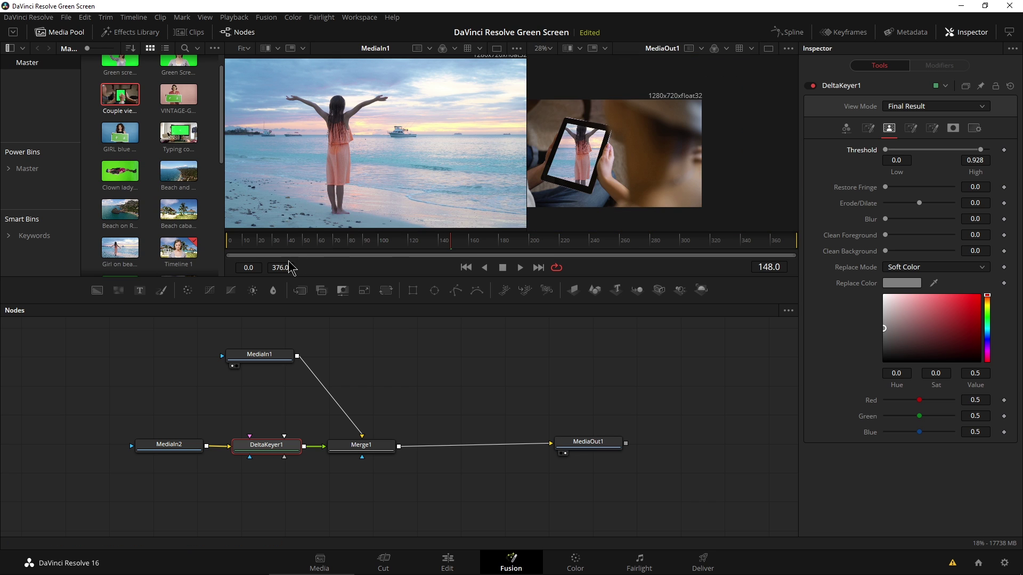
left_click(260, 353)
left_click(448, 562)
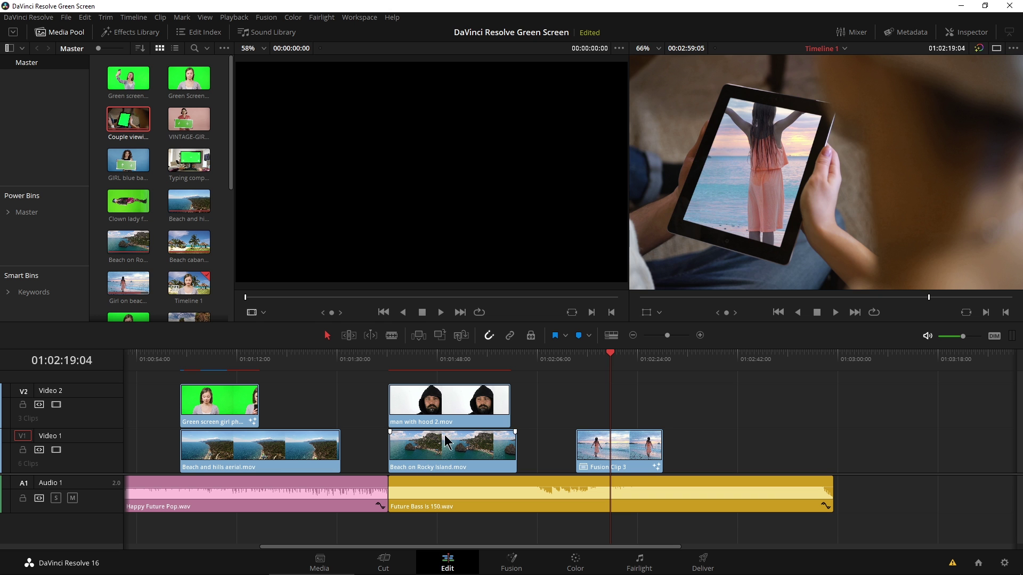
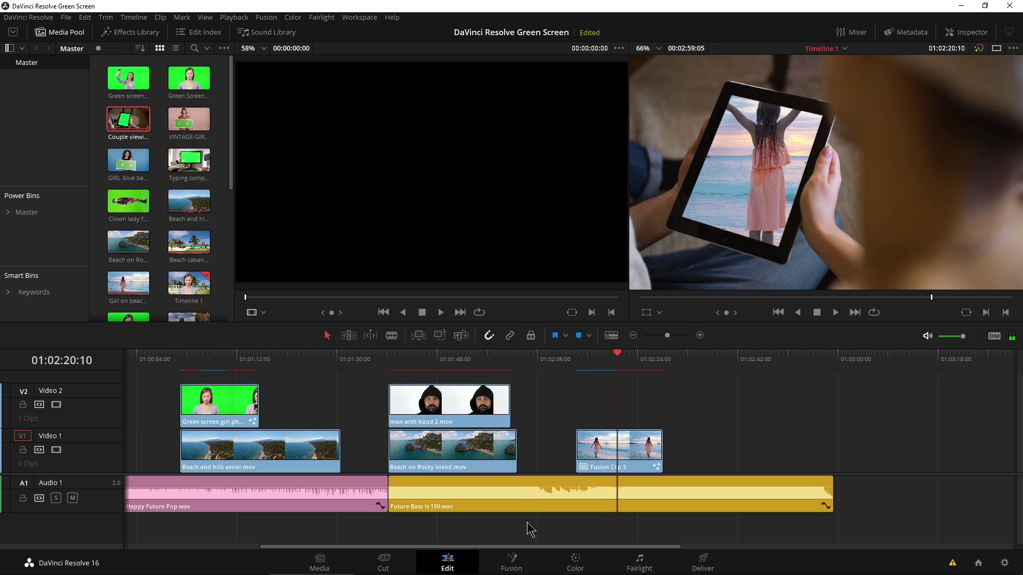
Open Fusion Clip 3 in Fusion and move the beach footage node aside
left_click(512, 563)
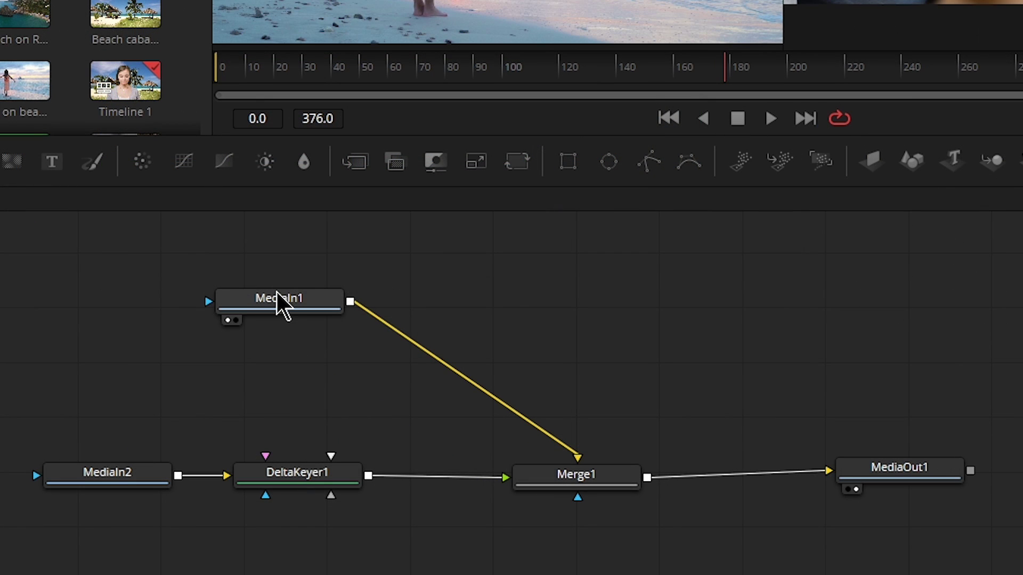
left_click(251, 353)
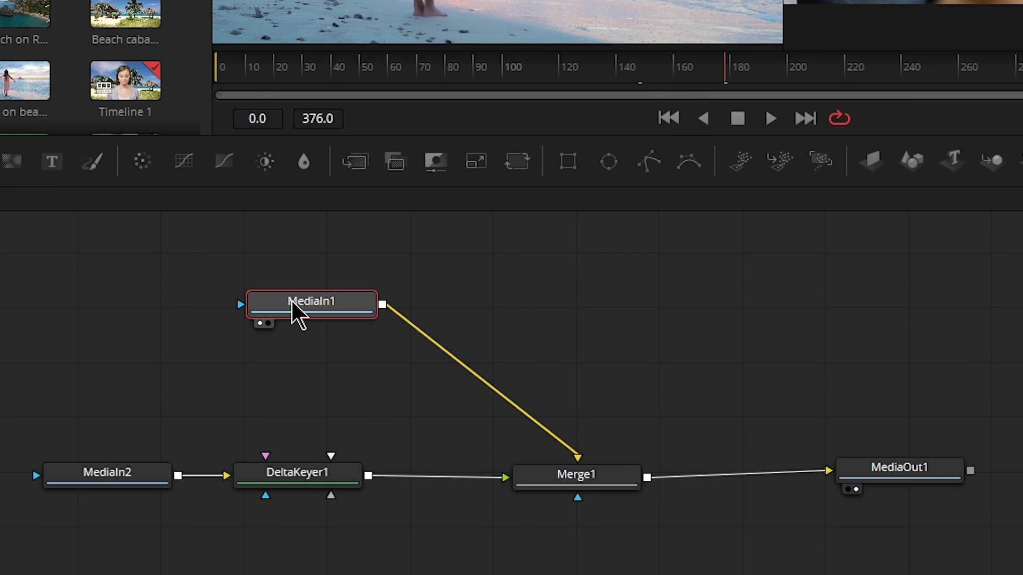
left_click_drag(292, 302, 401, 271)
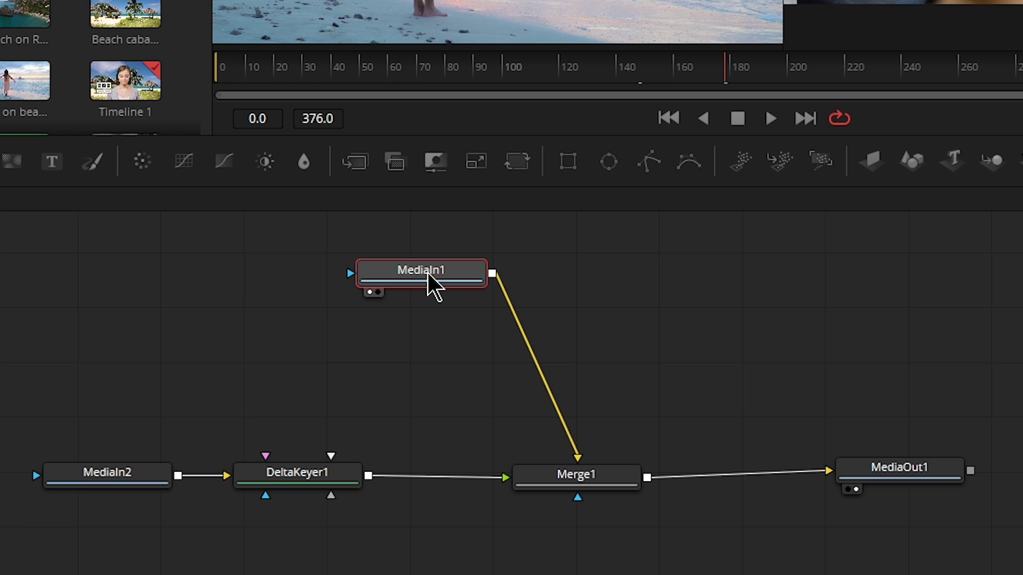
Insert a Transform node between MediaIn1 and Merge1 and shrink the footage to size 0.77
left_click(515, 161)
left_click_drag(408, 341, 541, 337)
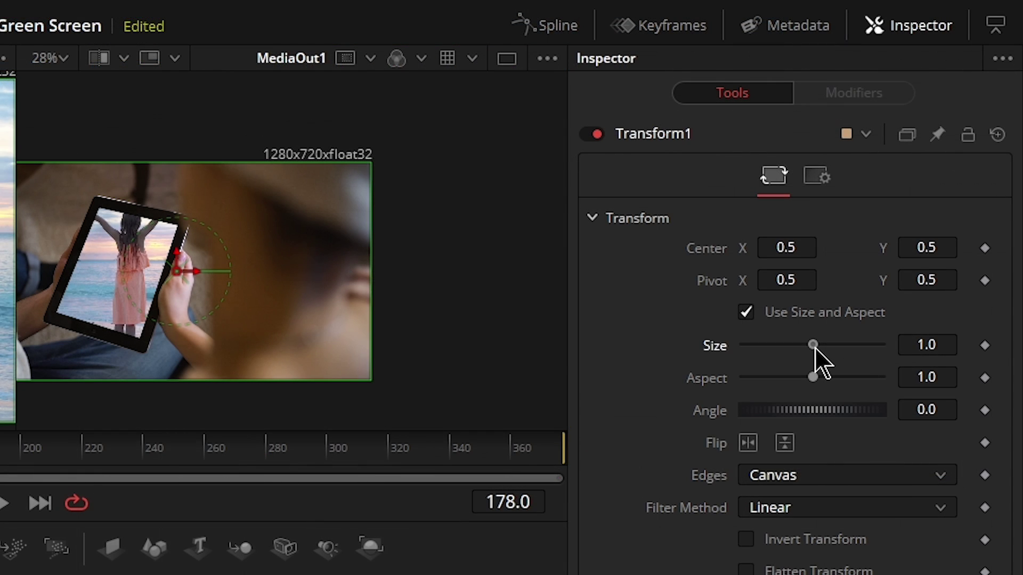
mouse_move(814, 347)
left_mouse_down()
mouse_move(781, 347)
mouse_move(817, 347)
left_mouse_up()
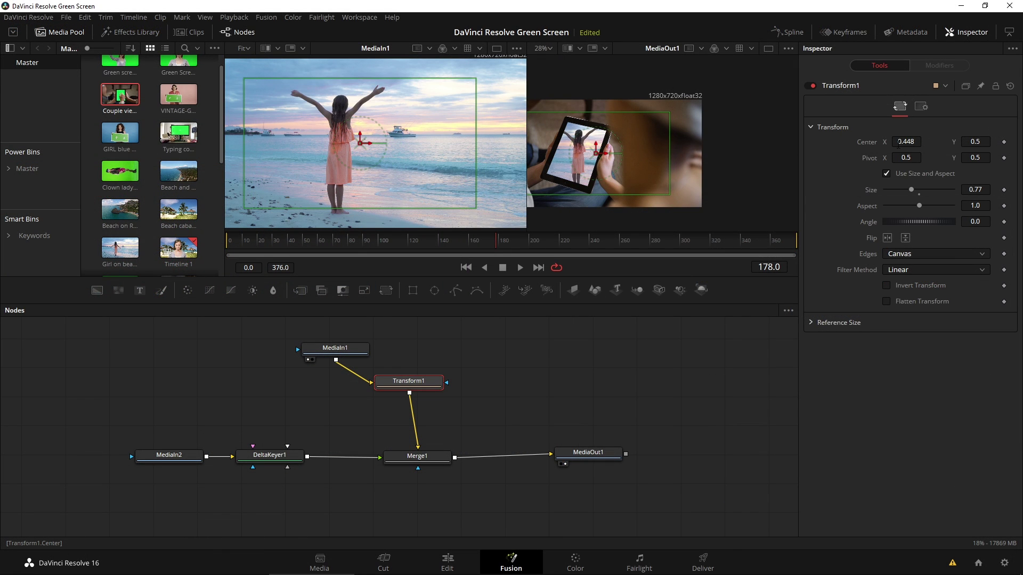
Rearrange the MediaIn, Transform, DeltaKeyer1 and Merge1 nodes into tidy rows
left_click_drag(335, 349, 379, 336)
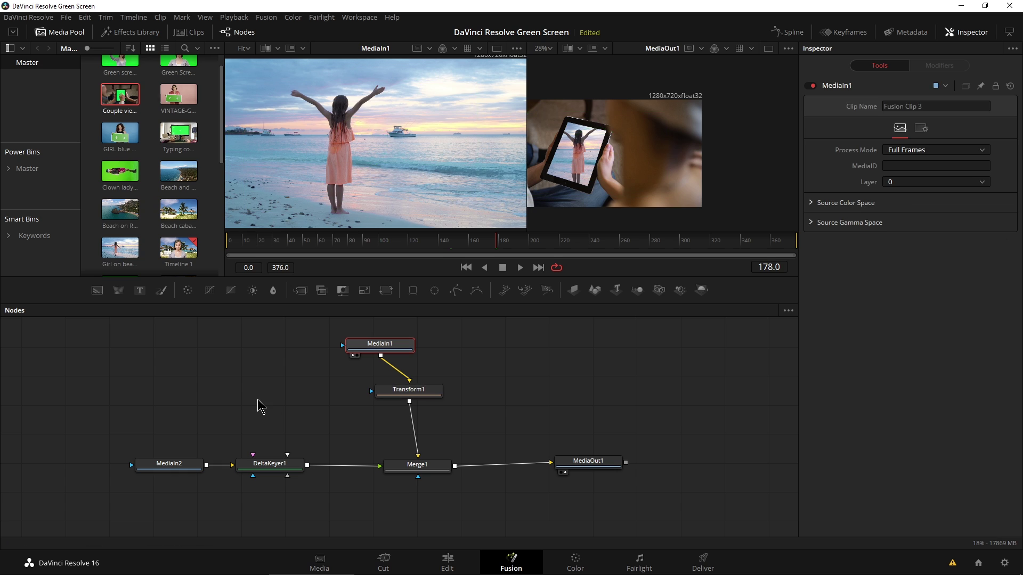
left_click_drag(178, 468, 228, 382)
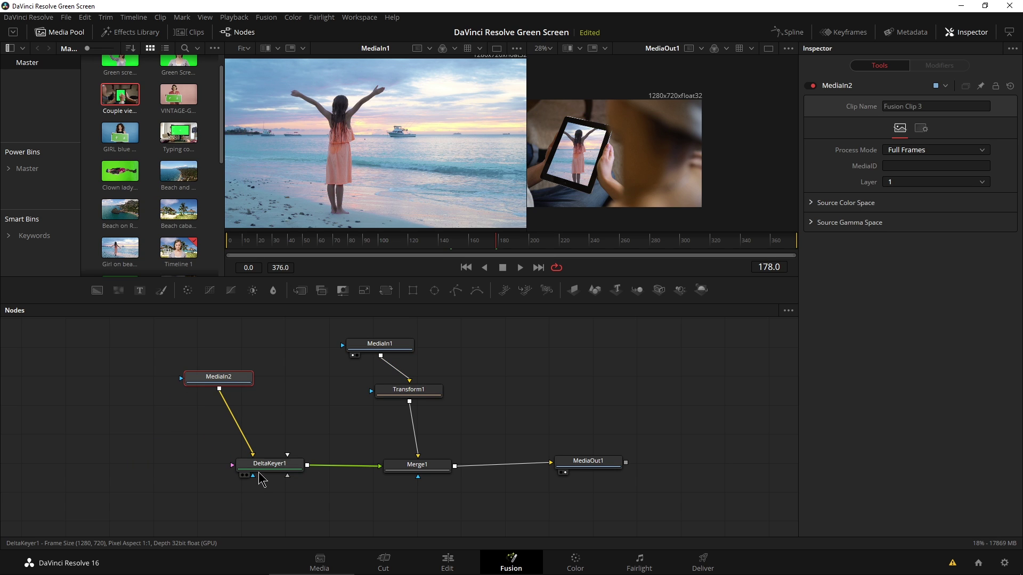
left_click_drag(263, 472, 293, 400)
left_click_drag(417, 464, 313, 477)
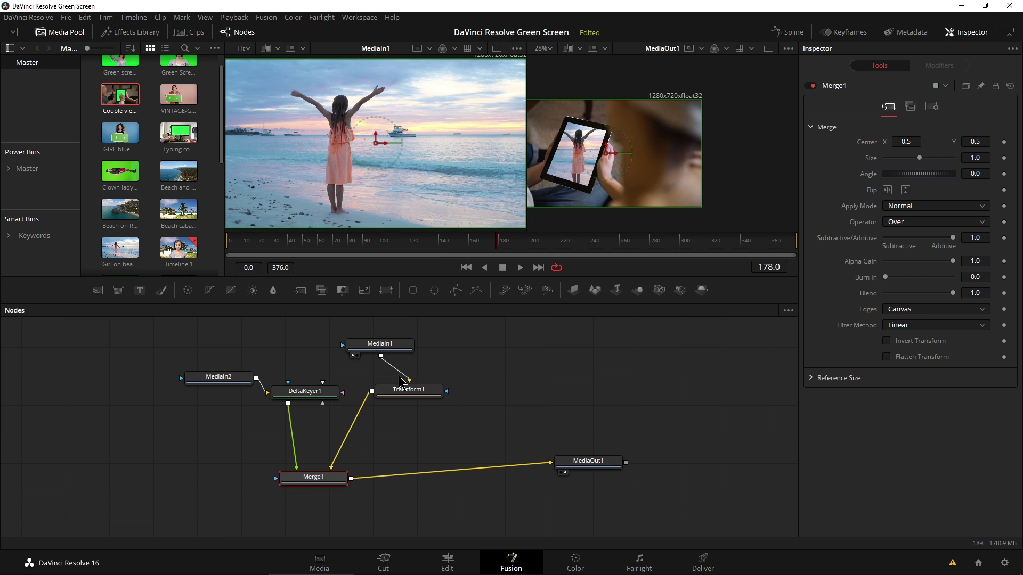
left_click_drag(379, 343, 144, 469)
left_click_drag(411, 391, 222, 472)
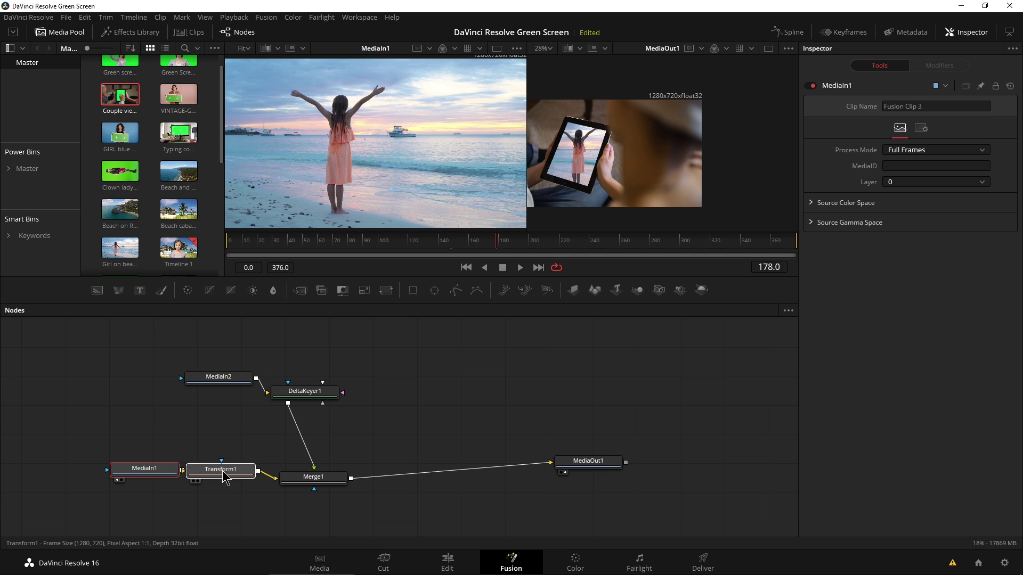
left_click_drag(308, 485, 362, 490)
left_click_drag(144, 470, 123, 485)
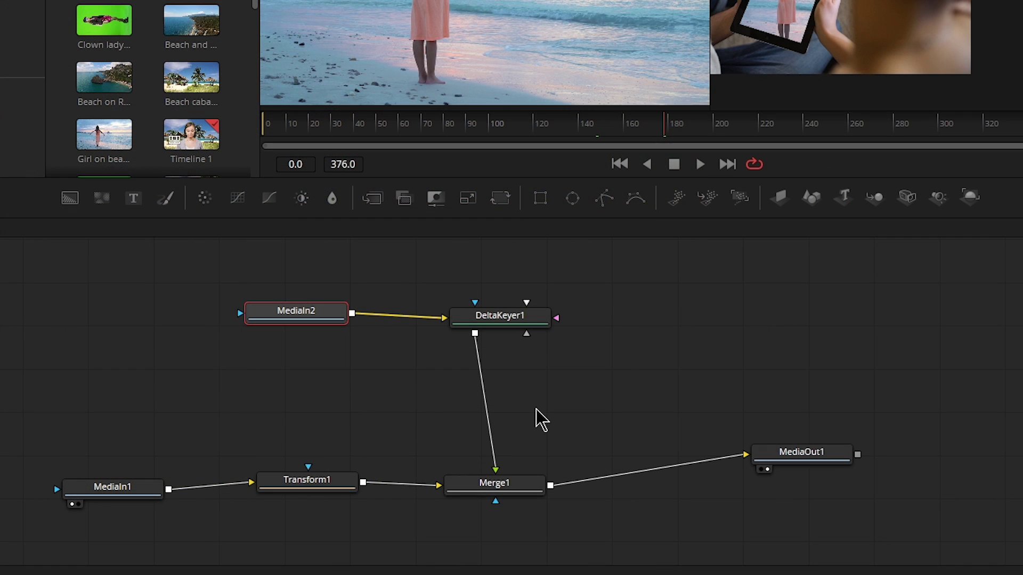
left_click_drag(510, 325, 516, 310)
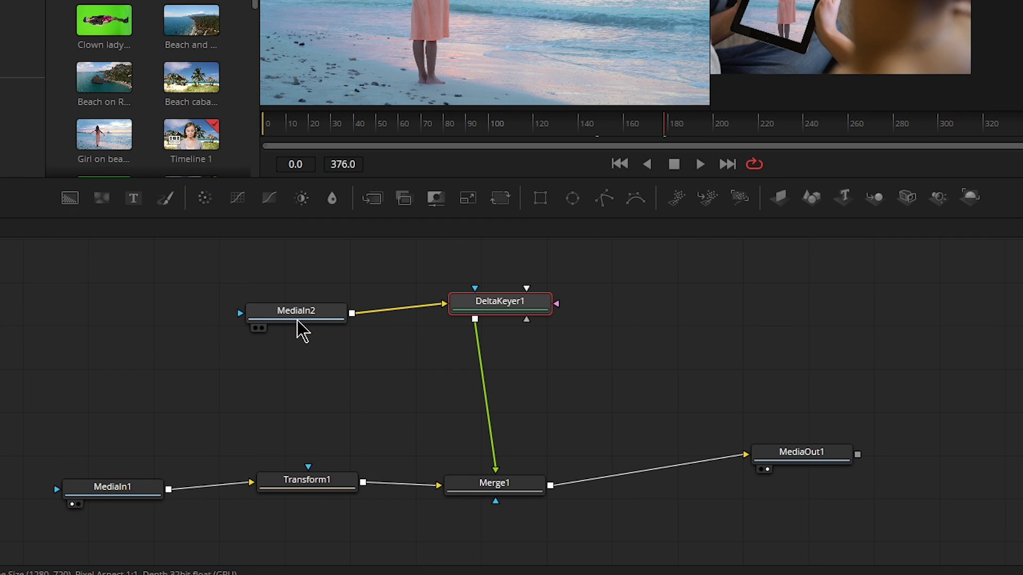
Level MediaIn2 with DeltaKeyer1, move MediaOut1 right, and return to the Edit page
left_click(255, 328)
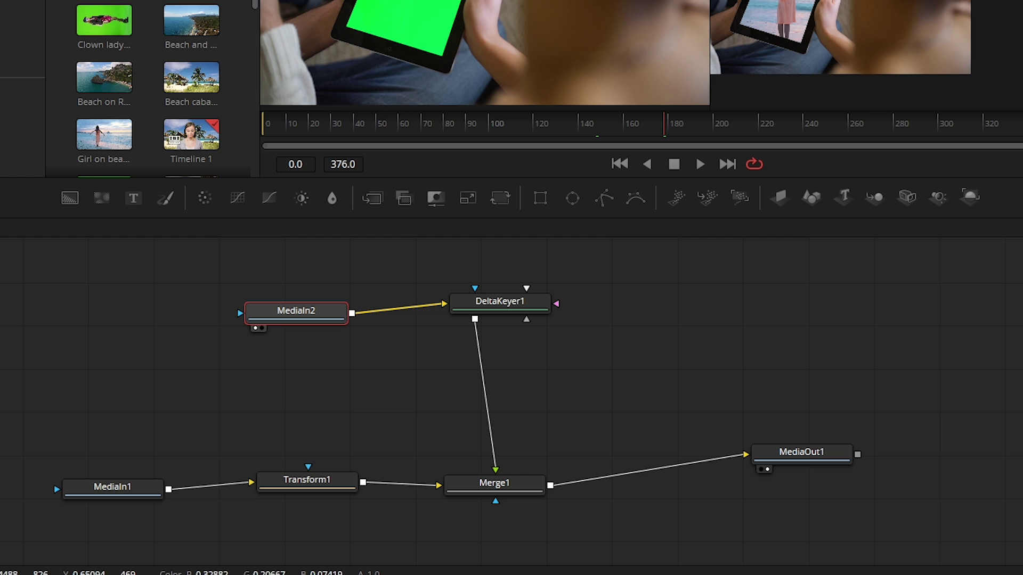
left_click_drag(314, 314, 302, 304)
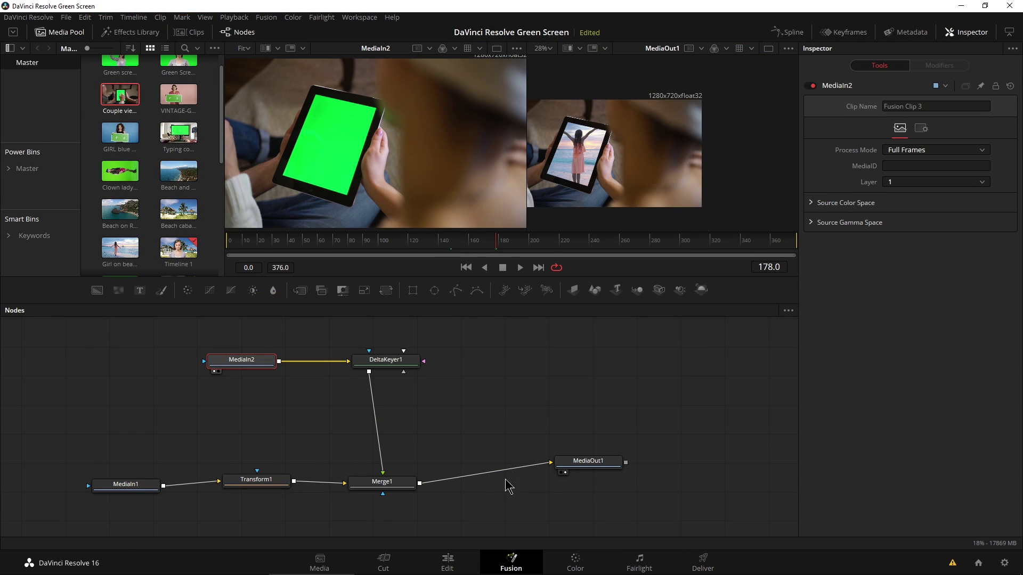
left_click_drag(800, 453, 840, 439)
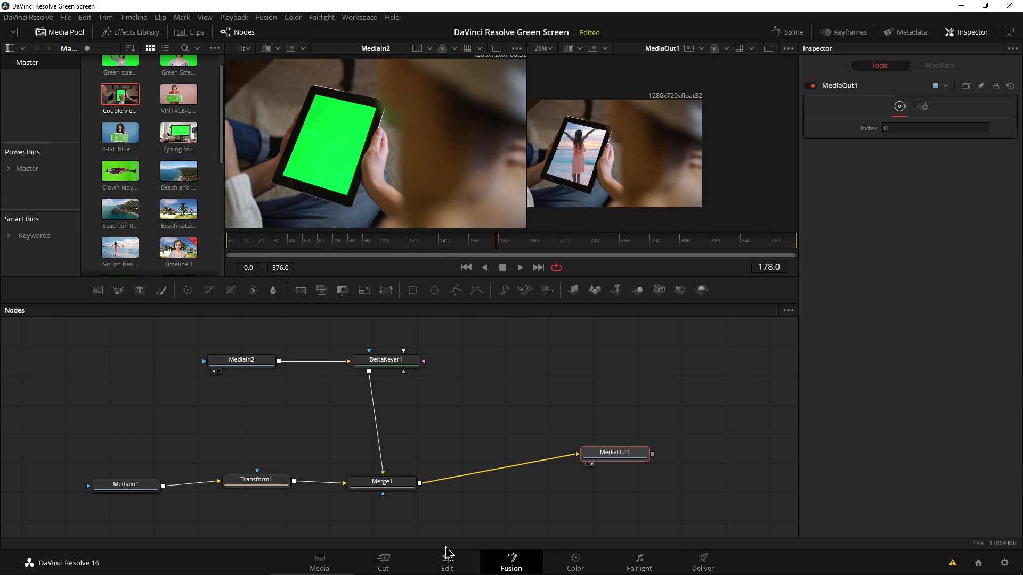
left_click(447, 560)
Rewind and play back the tablet composite on the timeline
left_click_drag(615, 358, 586, 358)
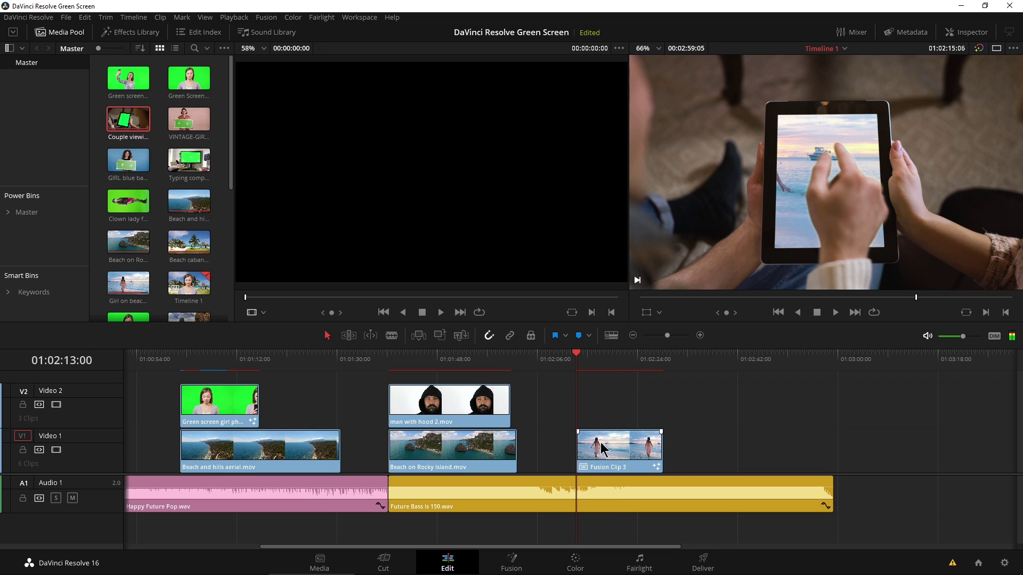
key("space")
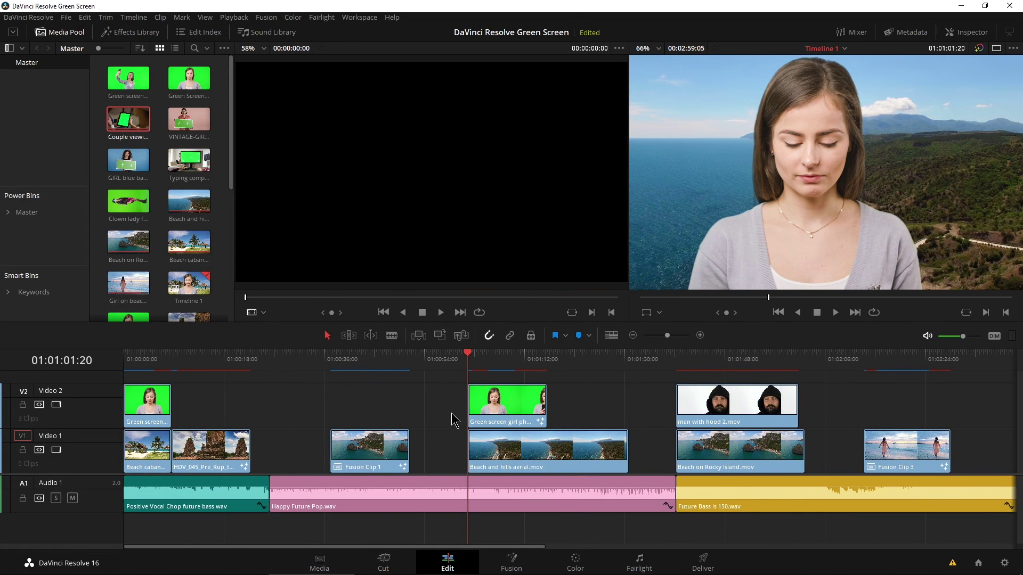
scroll(452, 420, "right", 5)
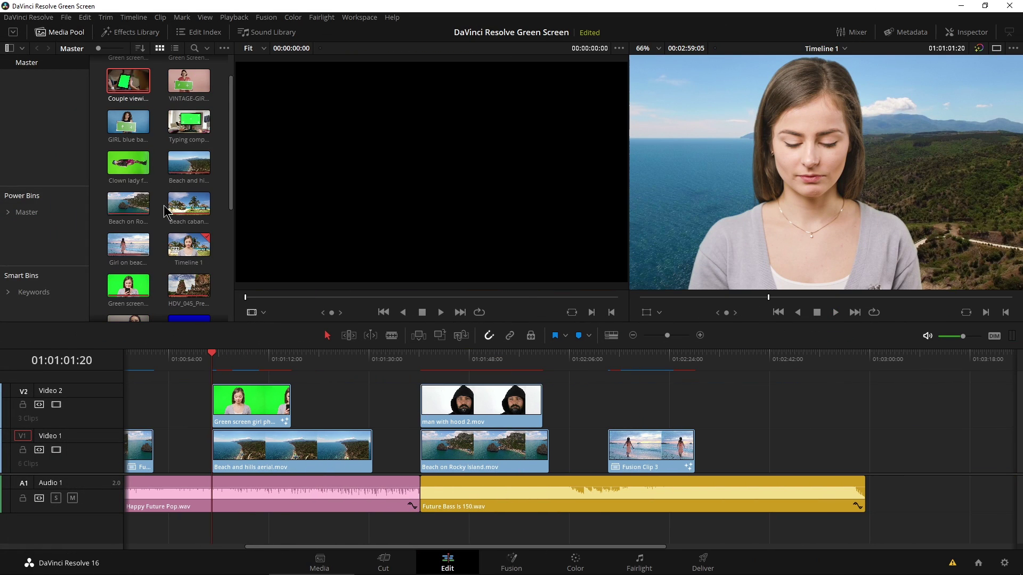
Place 'GIRL blue background holding Green Screen.mov' after Fusion Clip 3 and open it in Fusion
left_click_drag(133, 160, 698, 431)
left_click(740, 355)
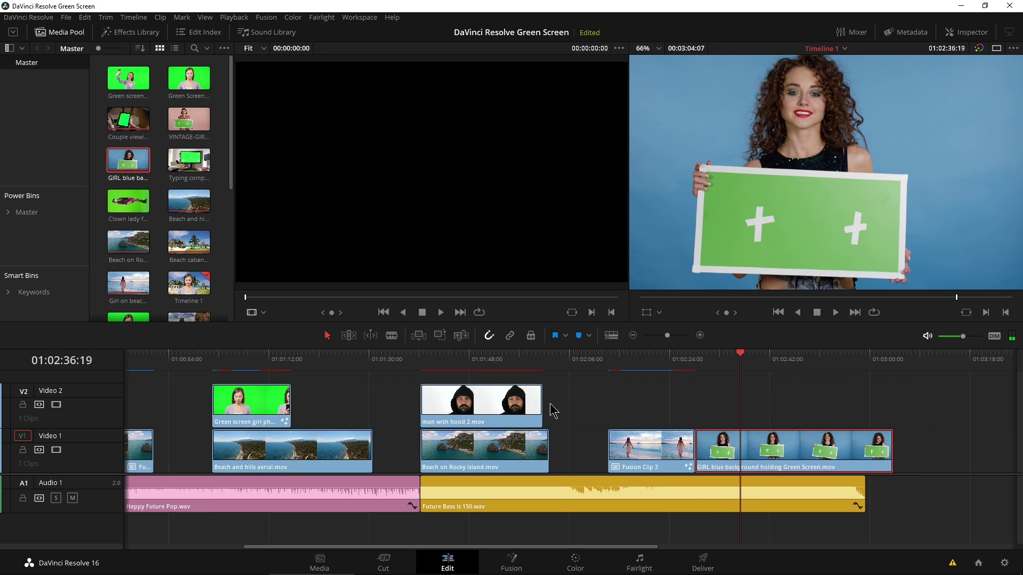
left_click(519, 570)
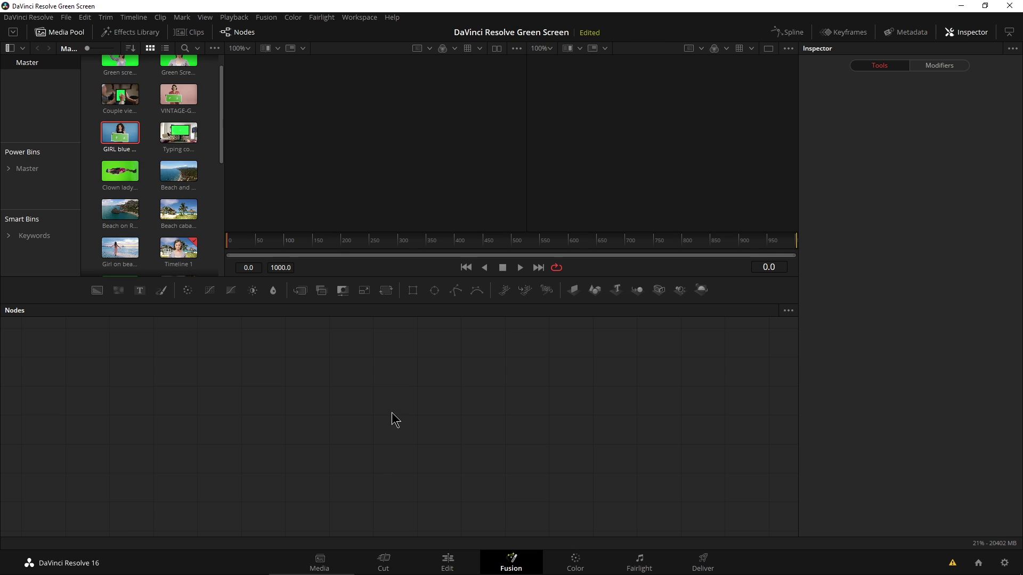
Insert a Delta Keyer from Tools > Matte between MediaIn1 and MediaOut1
left_click(538, 407)
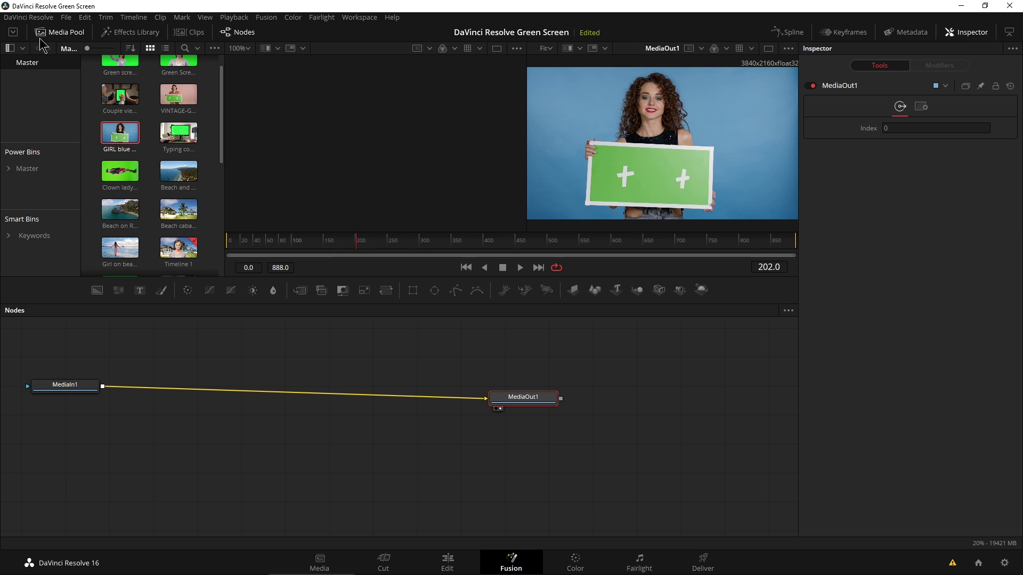
left_click(128, 33)
left_click(7, 61)
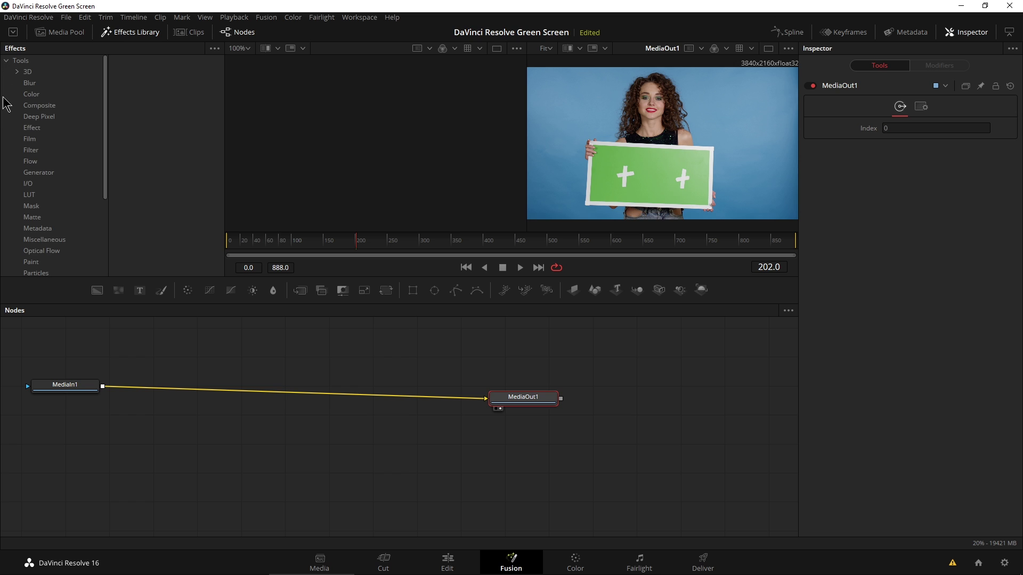
left_click(31, 218)
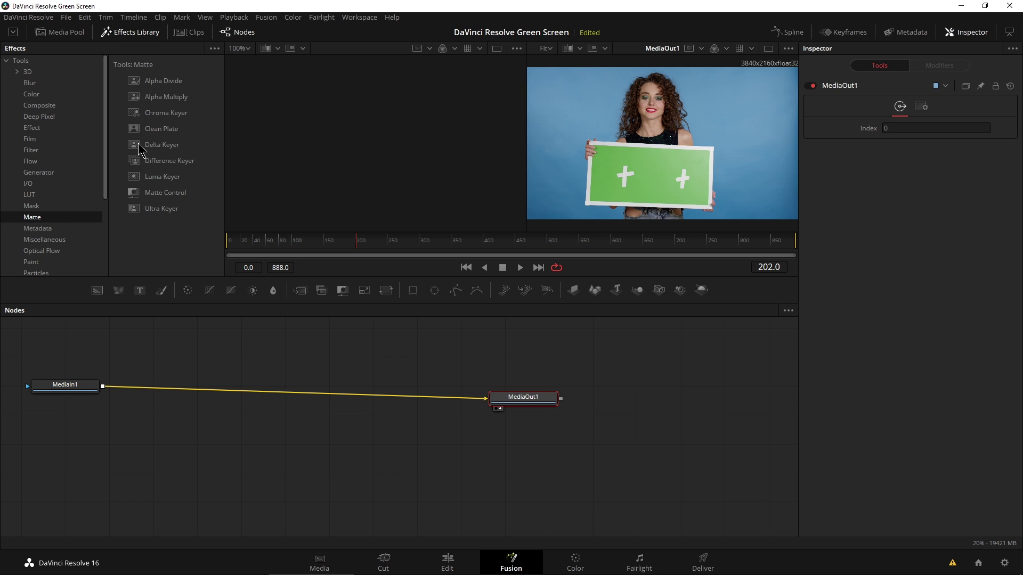
left_click_drag(220, 394, 222, 389)
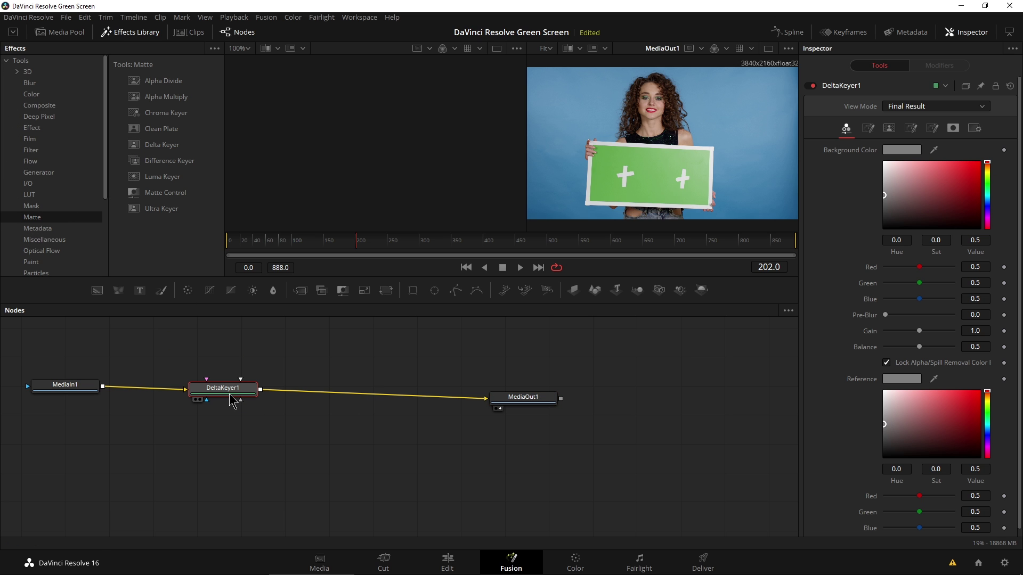
Sample the blue background with the keyer's eyedropper, check the matte, and return to Edit
left_click_drag(933, 152, 760, 112)
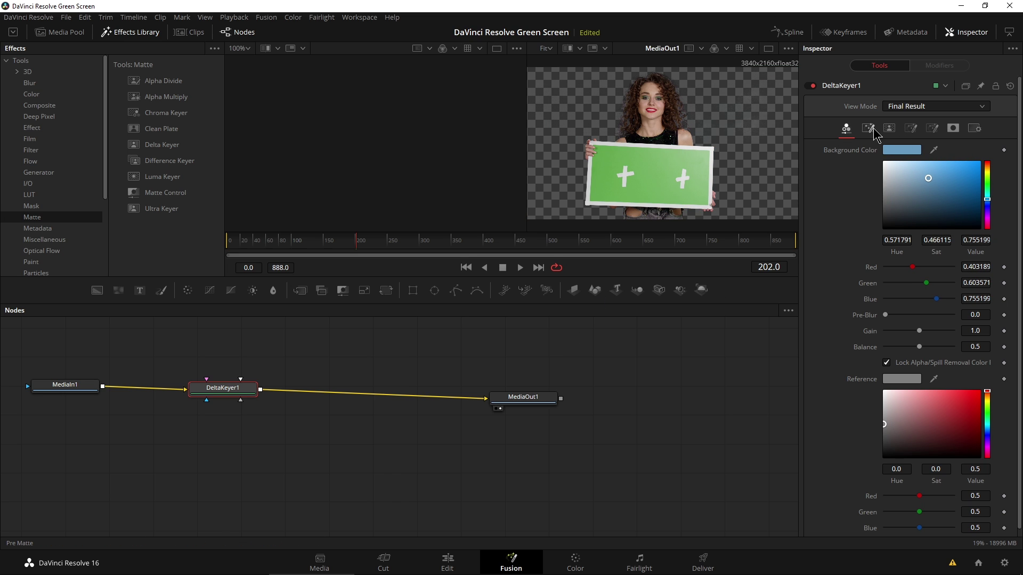
left_click(874, 128)
left_click(889, 128)
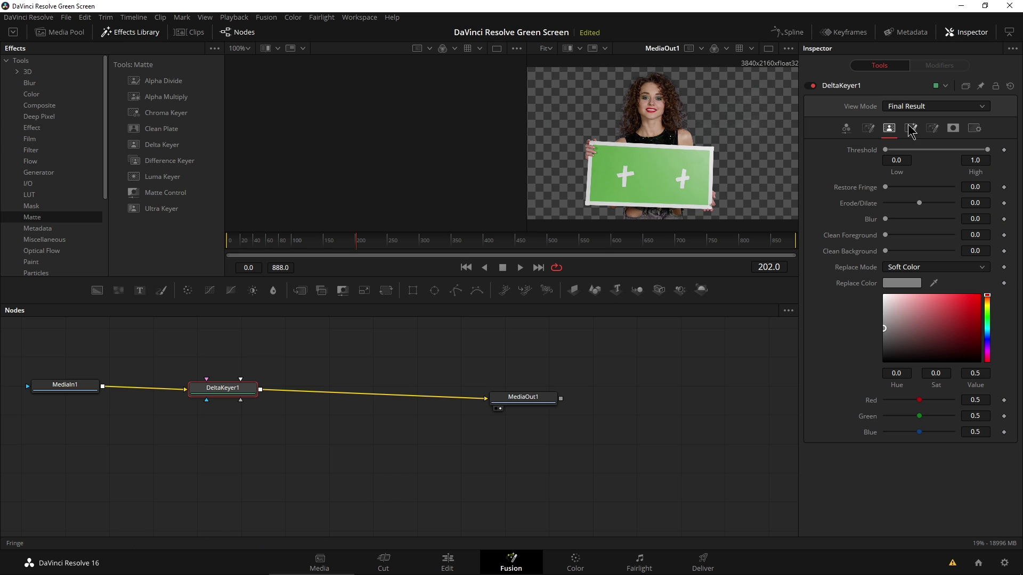
left_click(447, 560)
Move the girl clip up to Video 2 and scrub back to check it
left_click(737, 362)
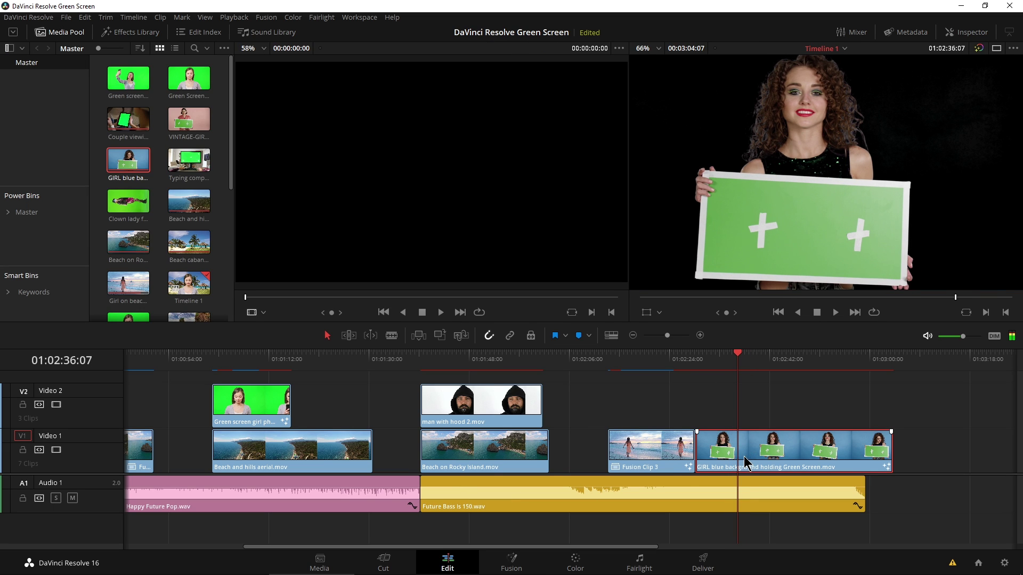
left_click_drag(742, 457, 640, 425)
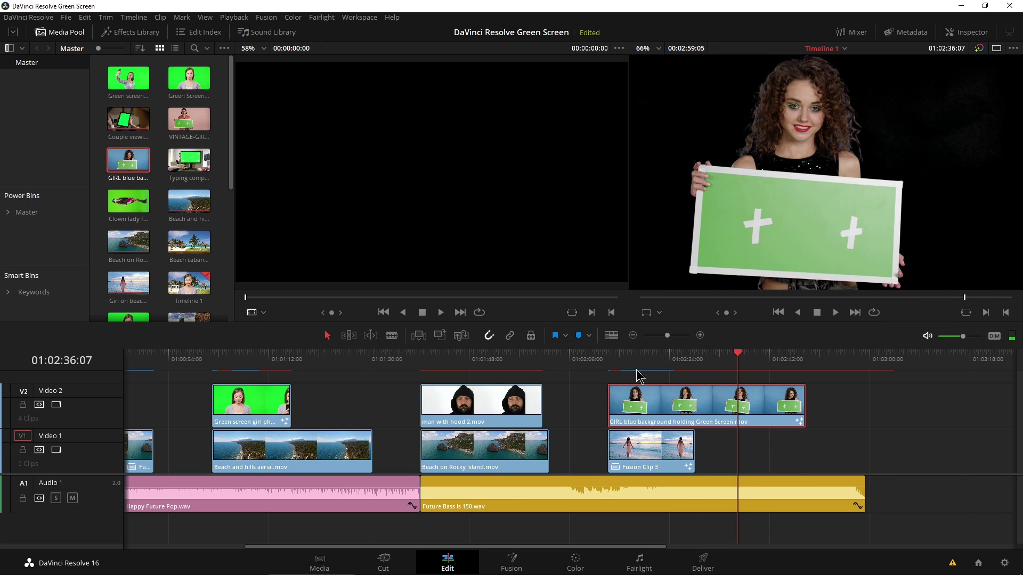
left_click_drag(632, 365, 661, 370)
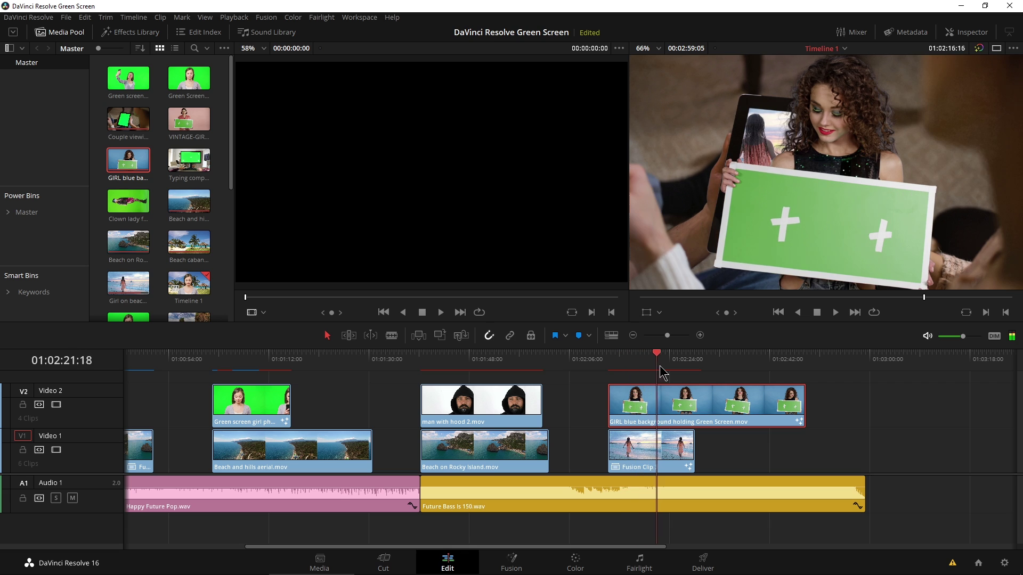
Add the Beach cabana footage to Video 1 beneath the girl clip
left_click_drag(693, 403, 779, 405)
scroll(113, 234, "down", 3)
scroll(114, 235, "up", 2)
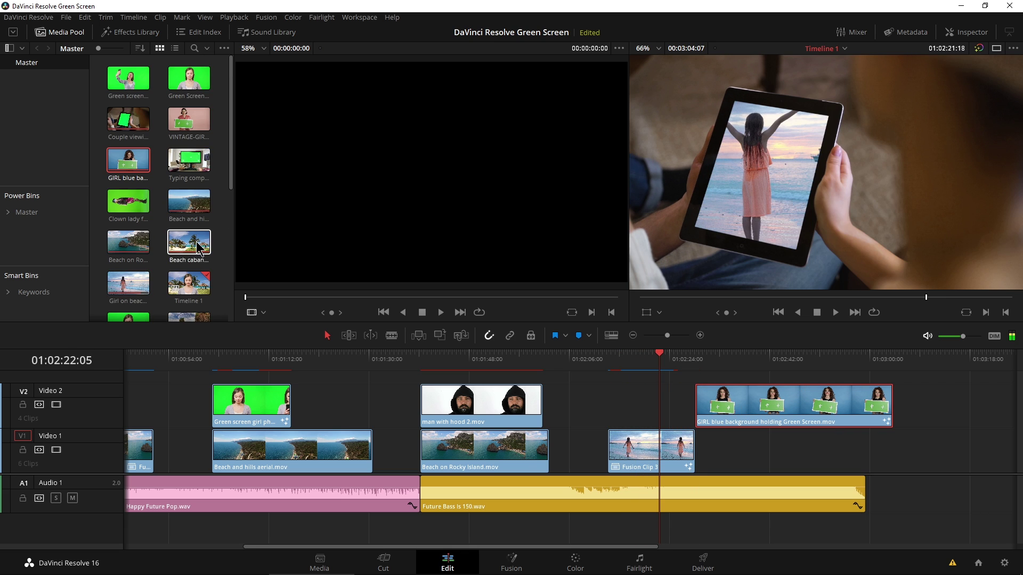
left_click_drag(195, 261, 727, 457)
mouse_move(694, 351)
left_mouse_down()
mouse_move(707, 360)
mouse_move(696, 358)
left_mouse_up()
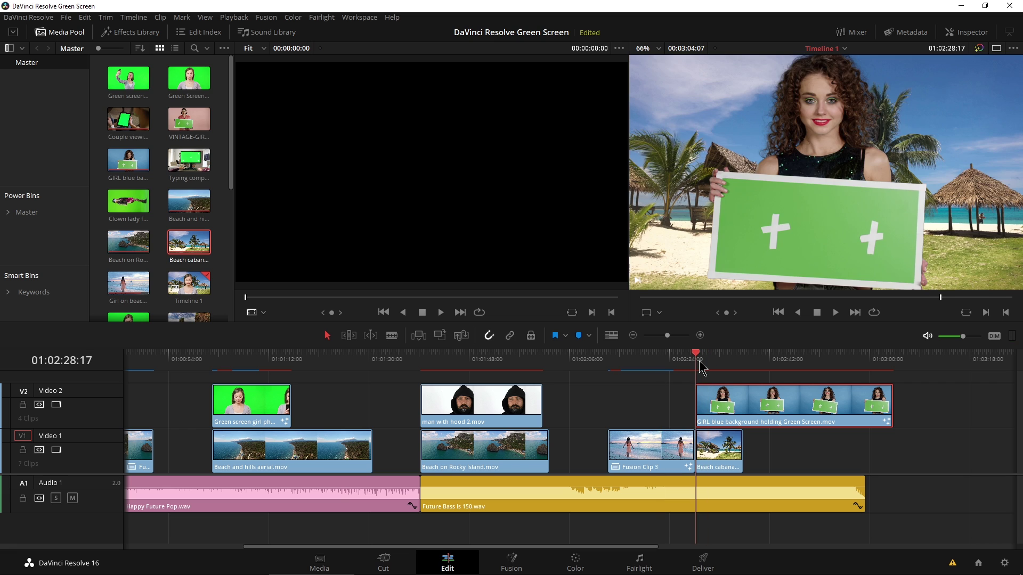